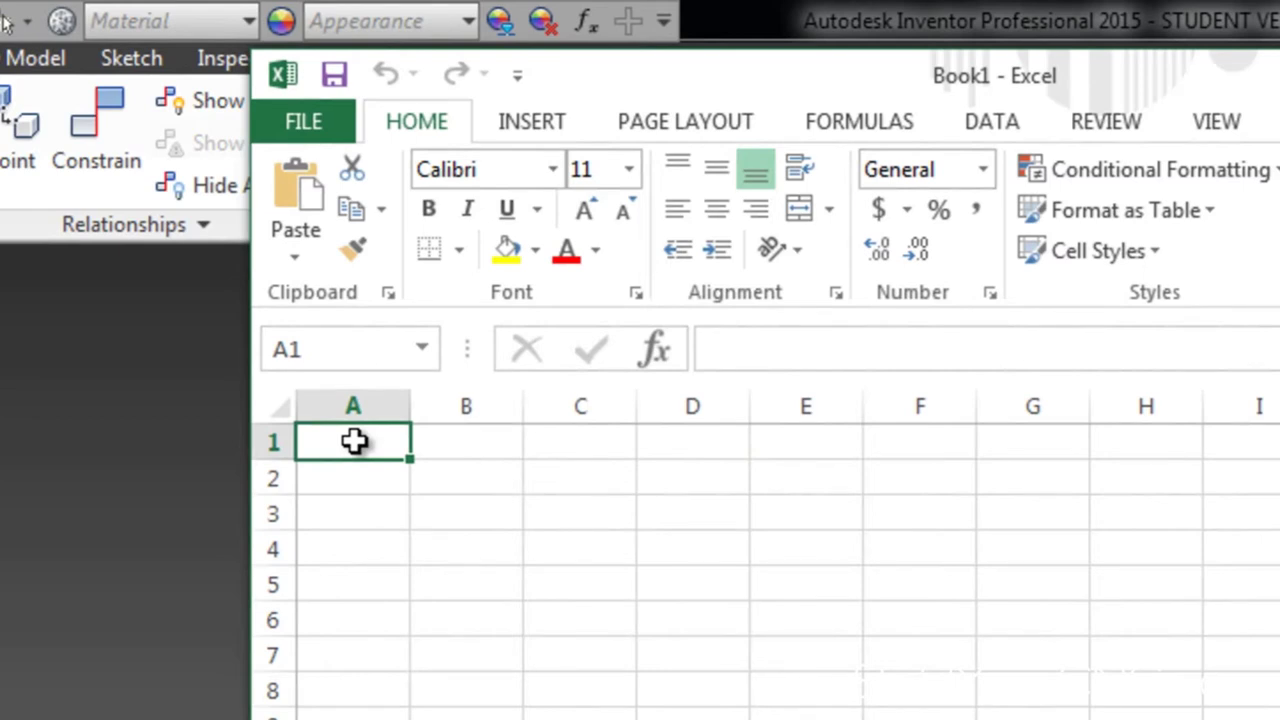
Enter StandardScrewLength in cell A1 and widen column A to fit the whole name
text(Standar)
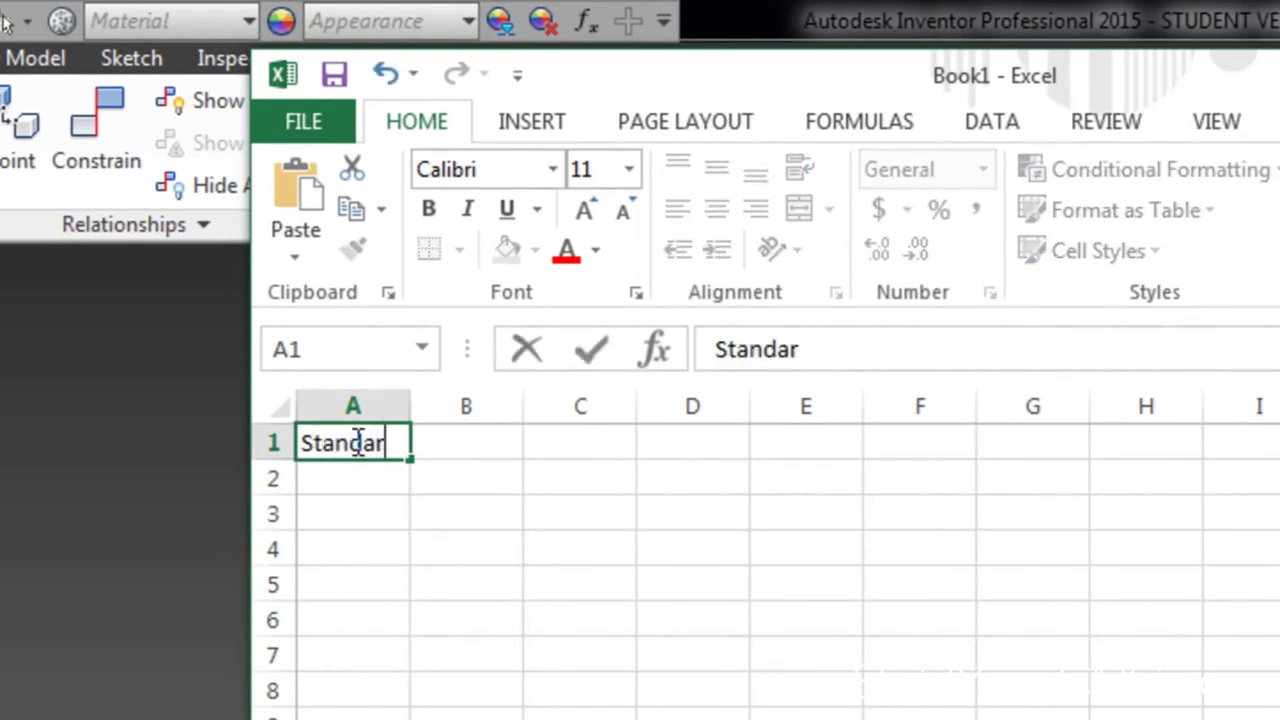
text(dScrew)
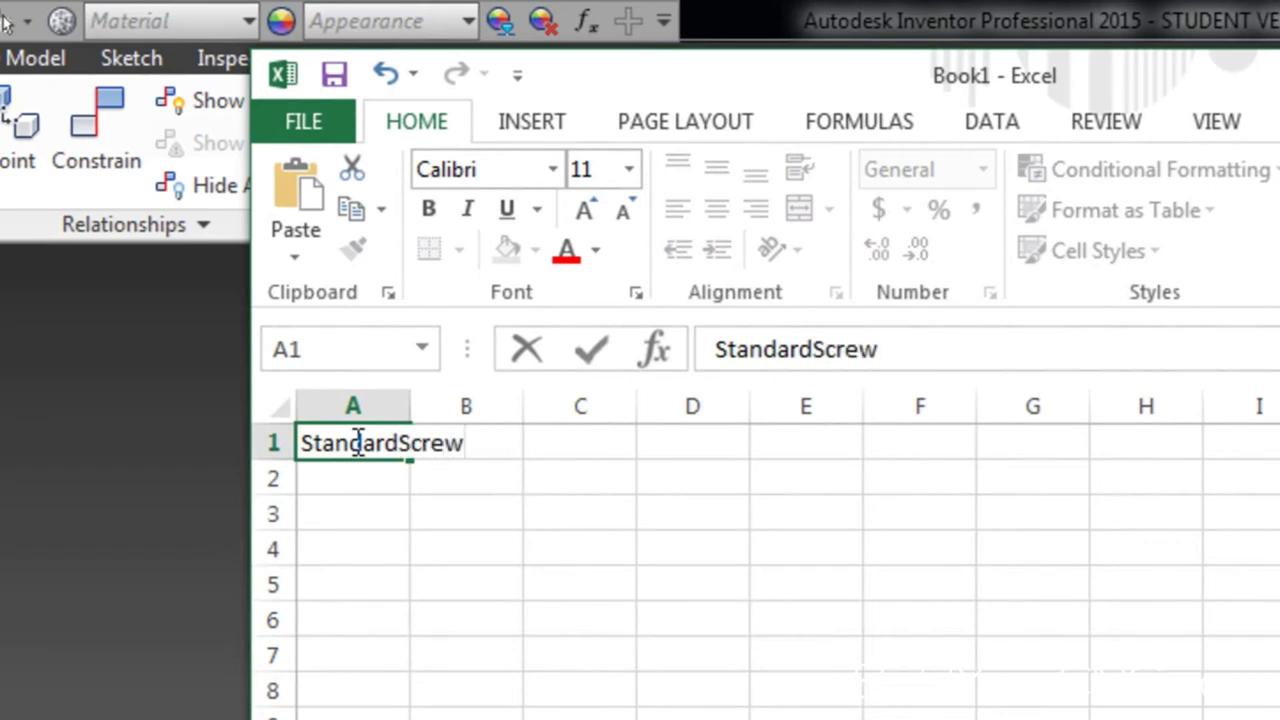
text(Length)
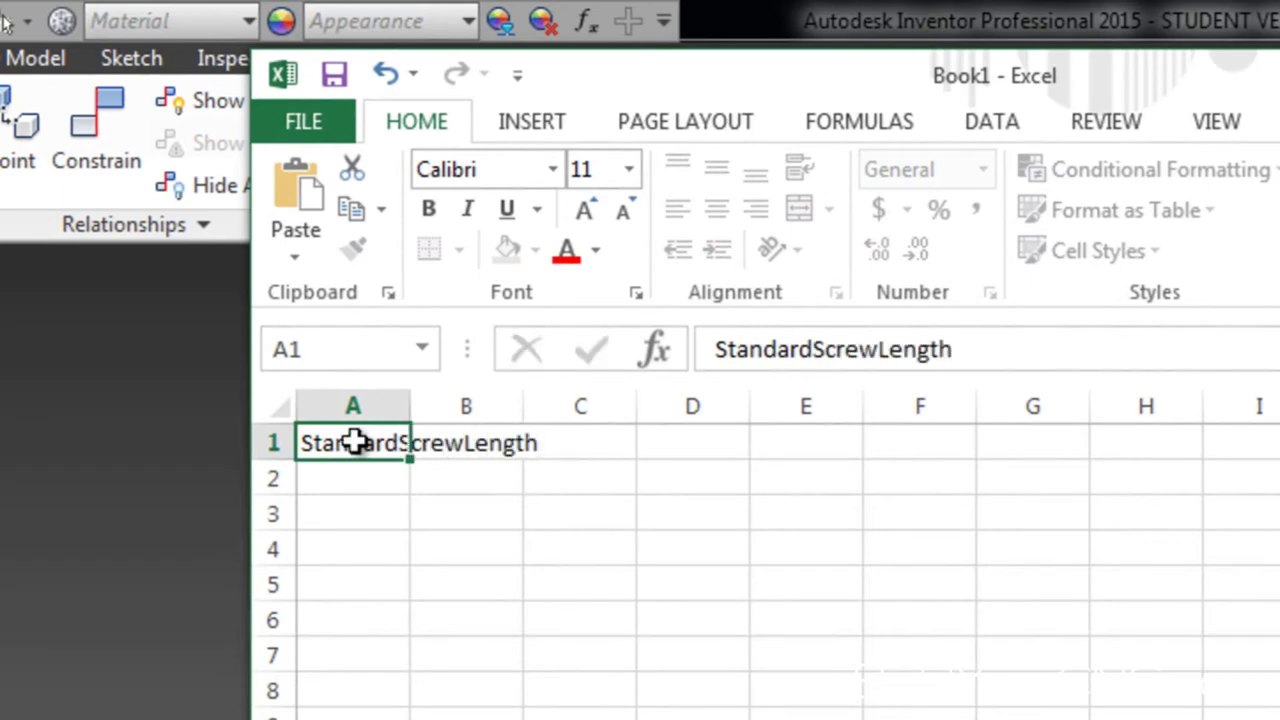
key(Return)
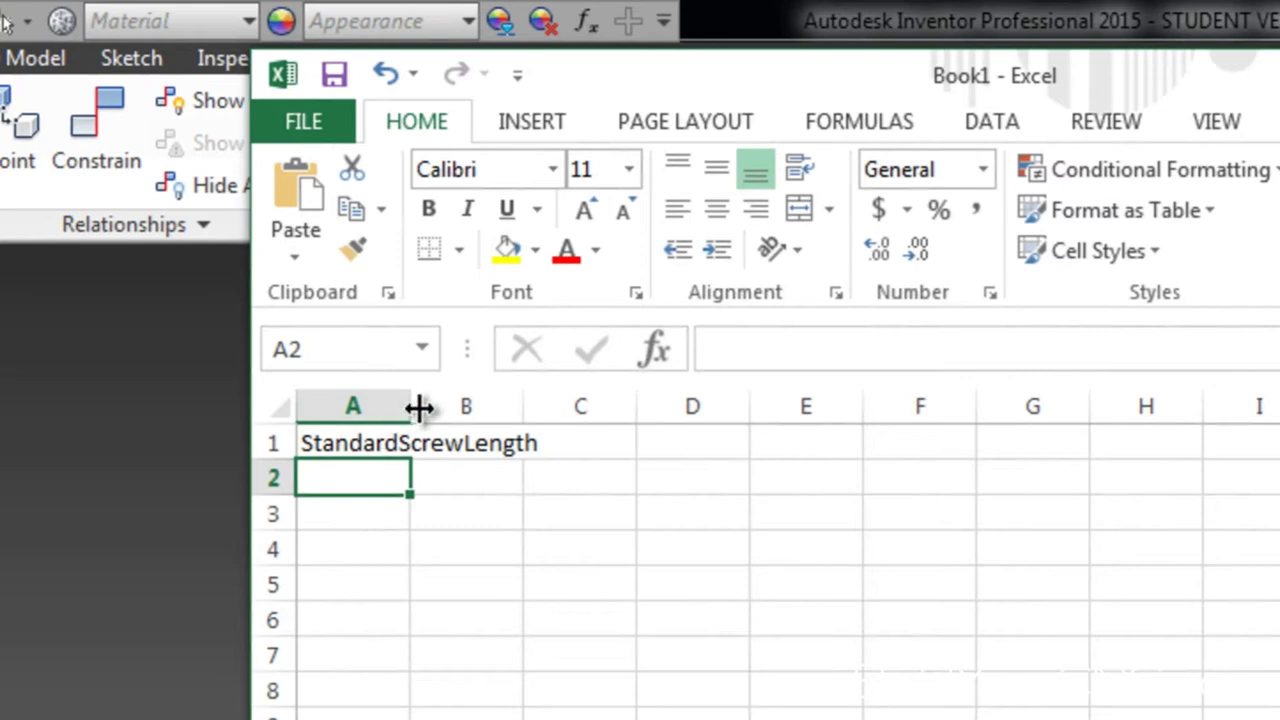
drag(409, 404, 590, 403)
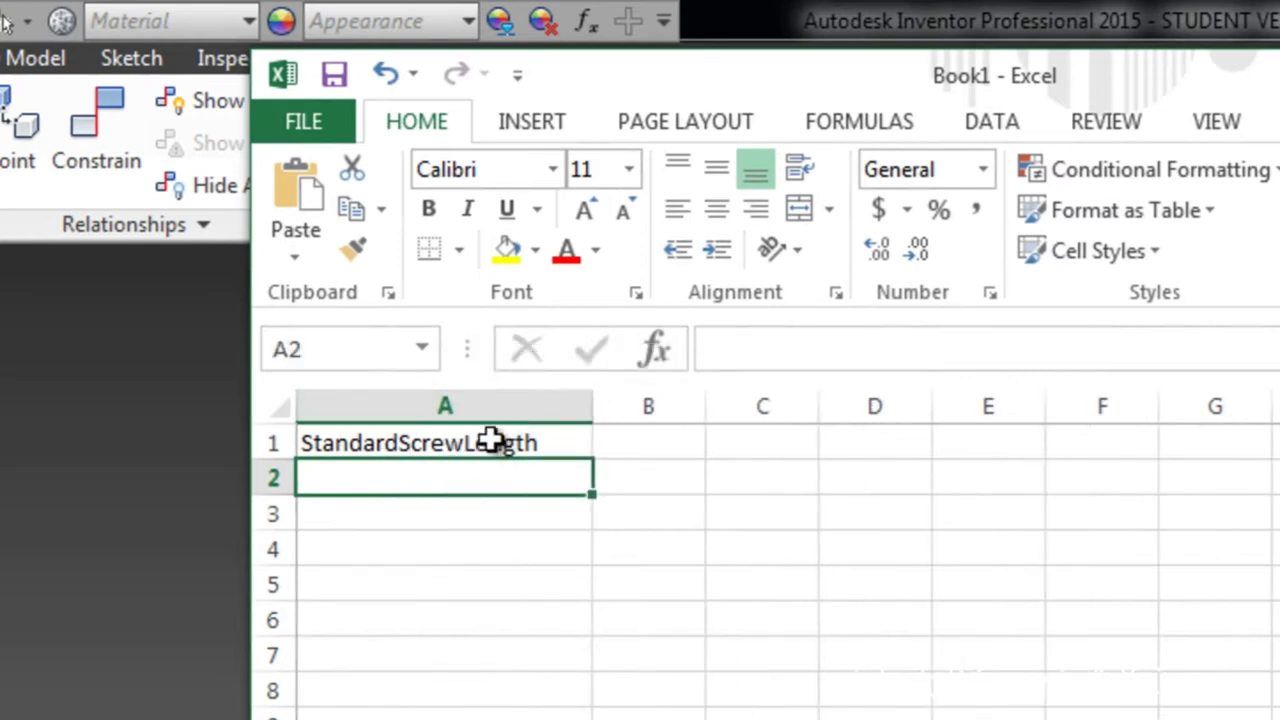
Enter the value 1.5 in cell B1 and its unit in in cell C1
click(647, 444)
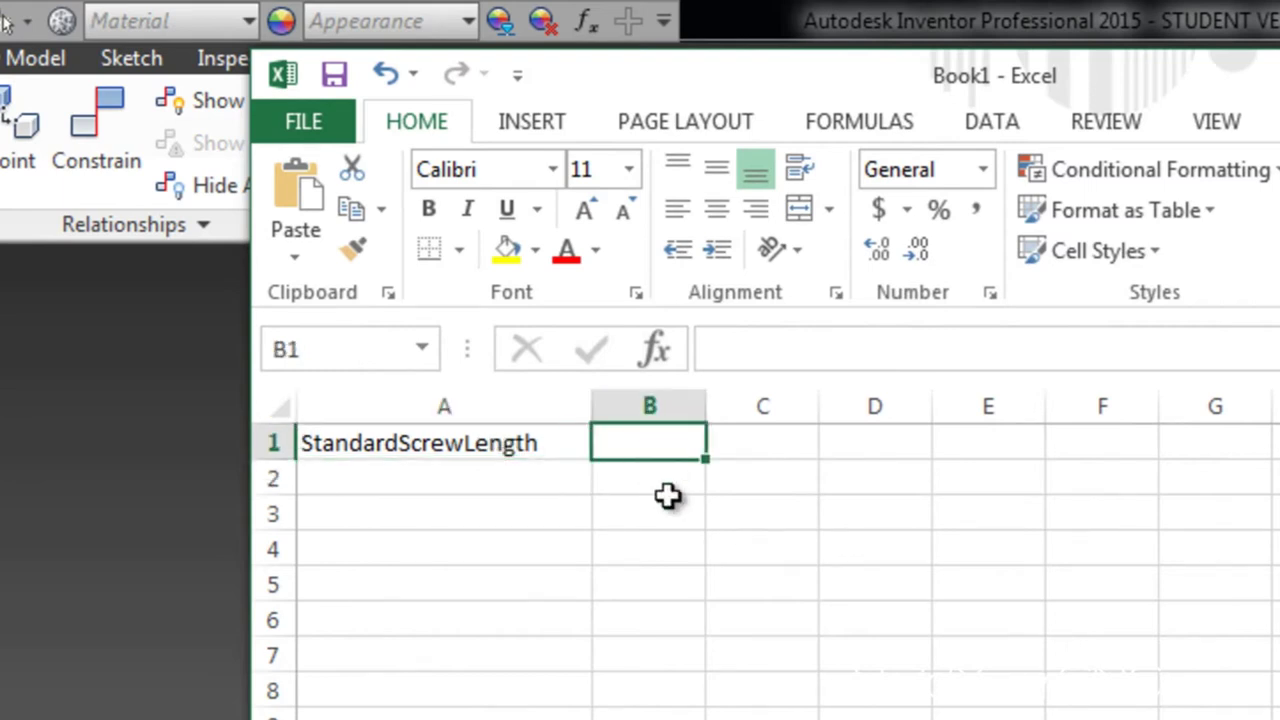
text(1.5)
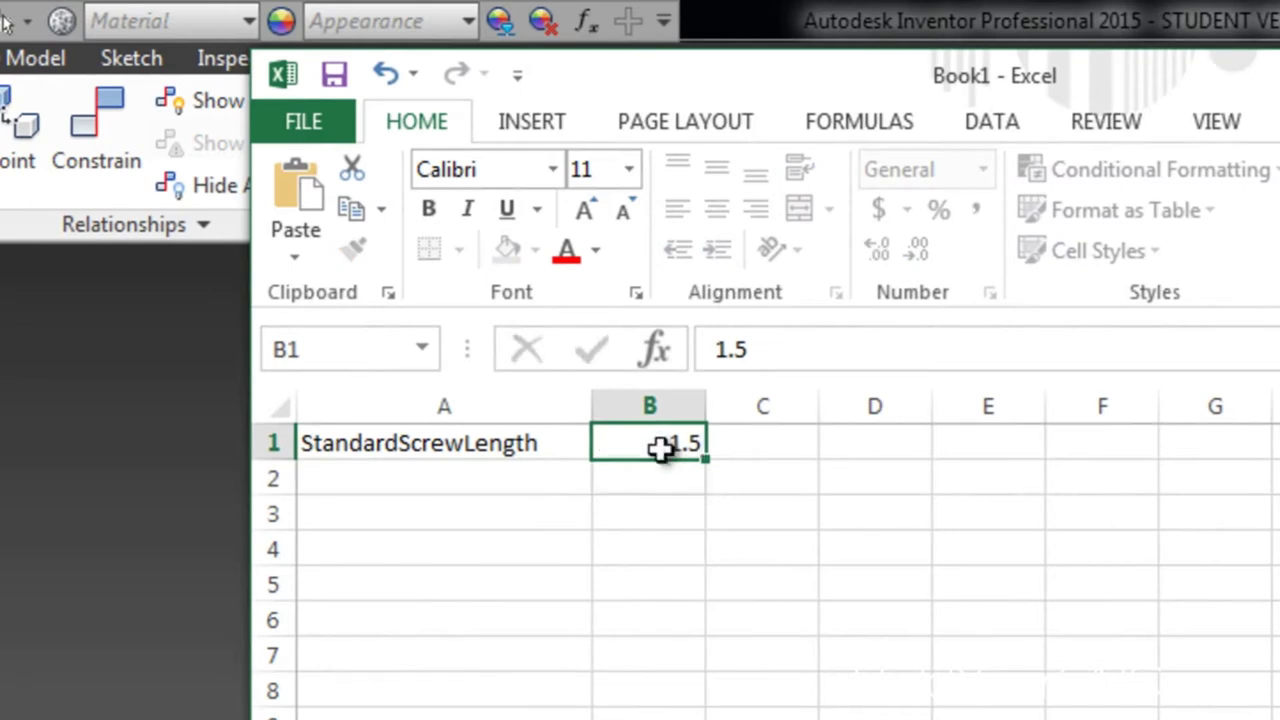
key(Return)
click(766, 448)
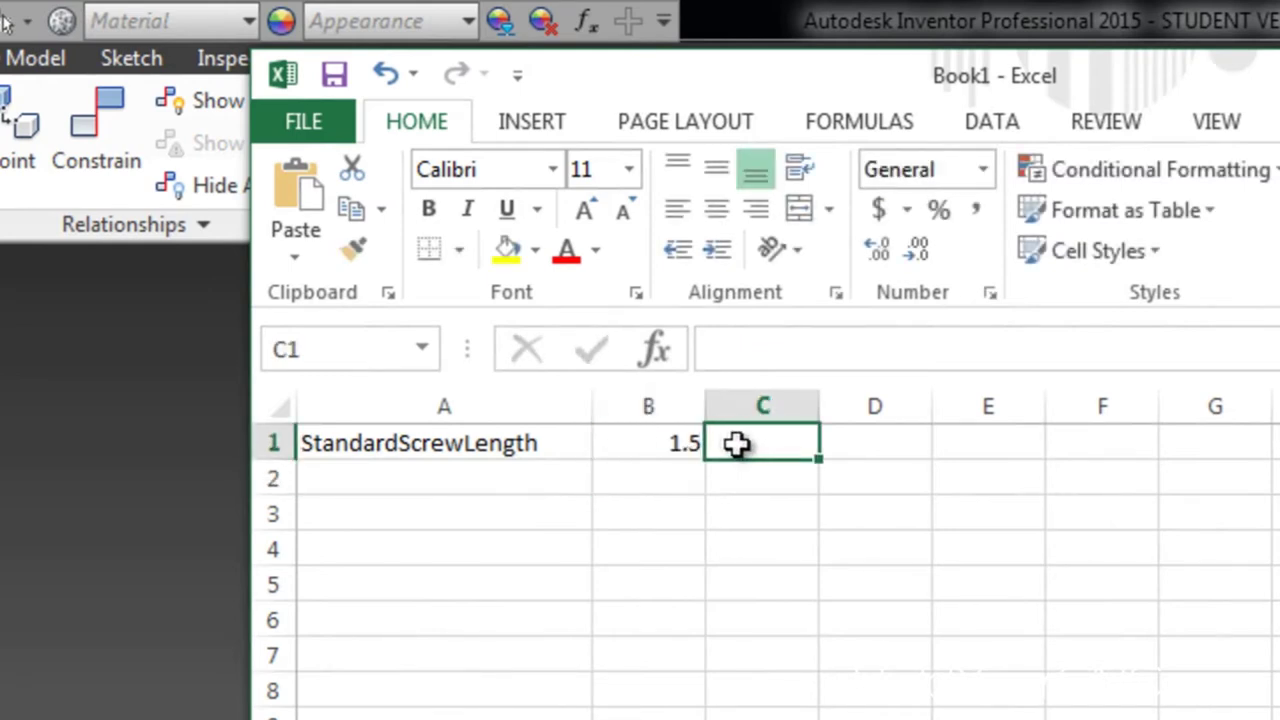
text(in)
key(Return)
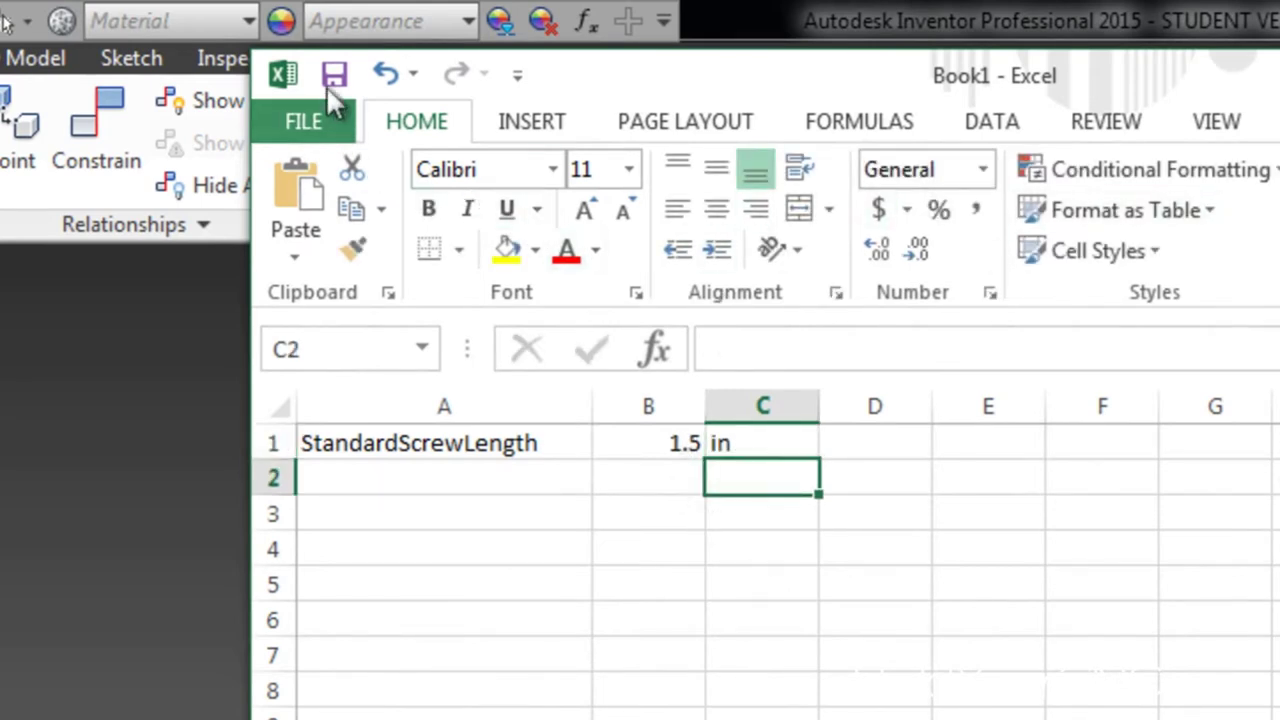
Start saving the workbook on the computer and browse to the WallMount3DFDM folder inside My Documents > Inventor
click(333, 78)
click(344, 476)
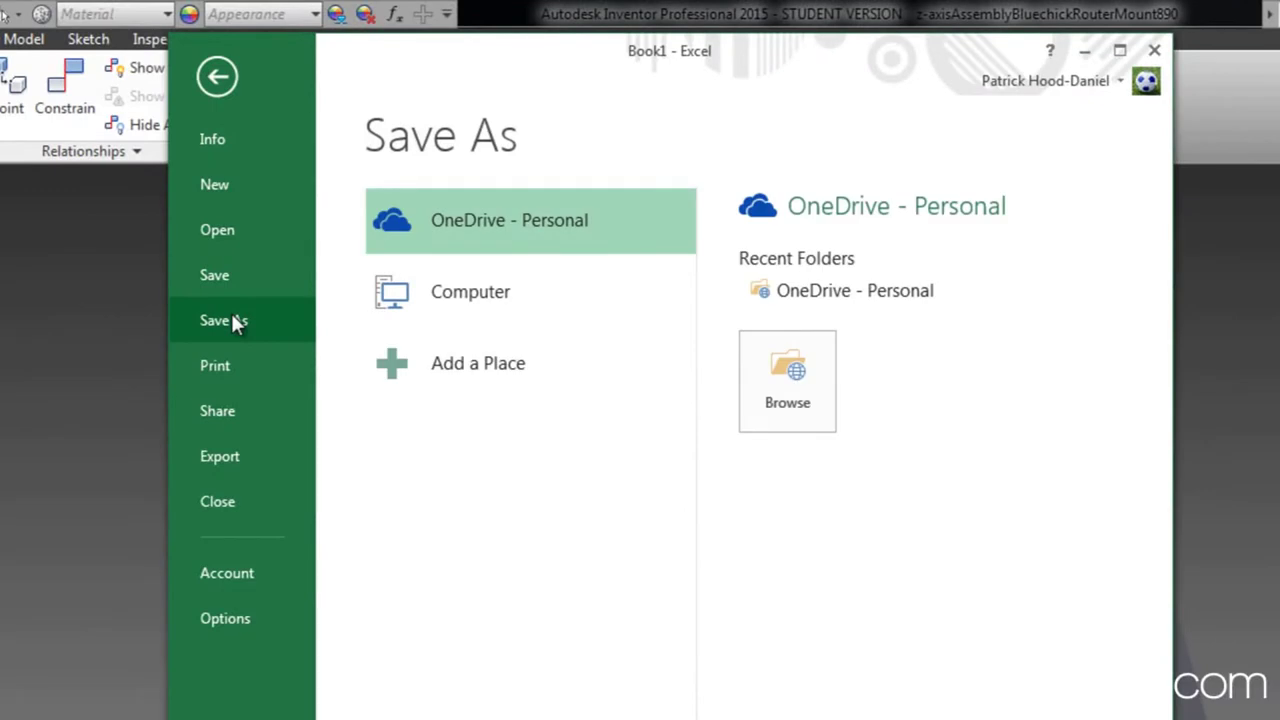
click(465, 291)
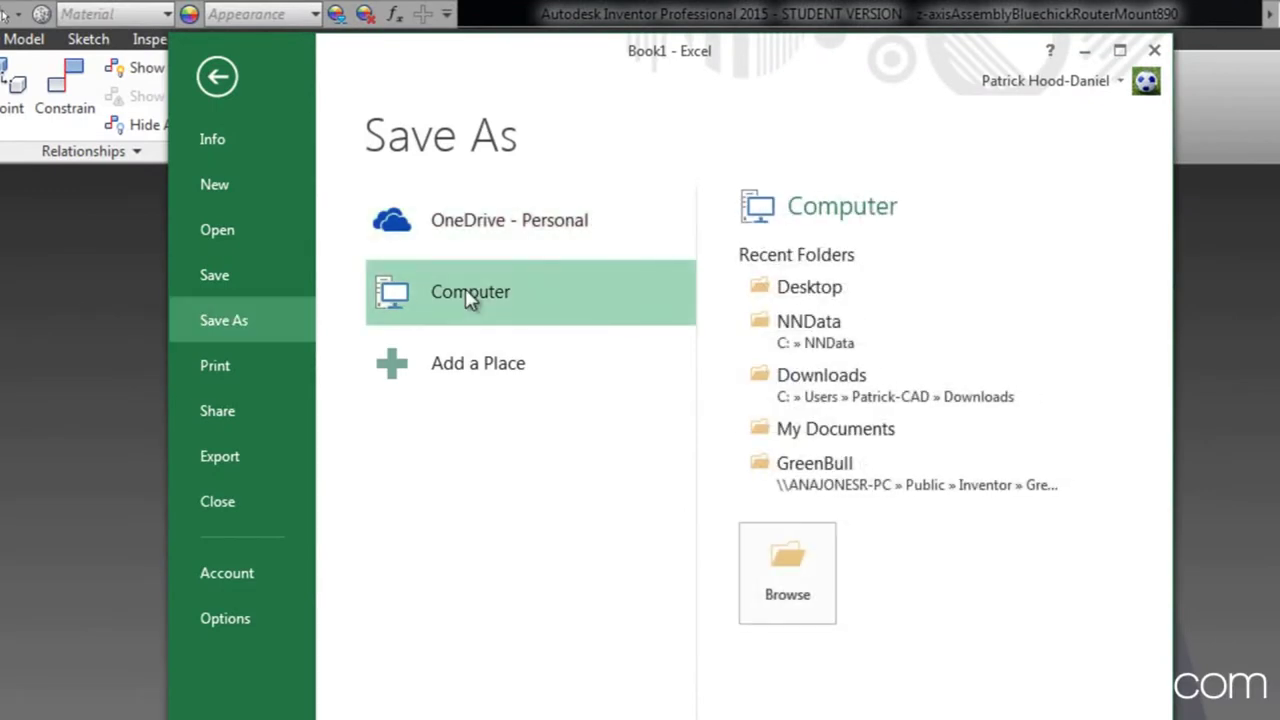
click(810, 432)
click(790, 428)
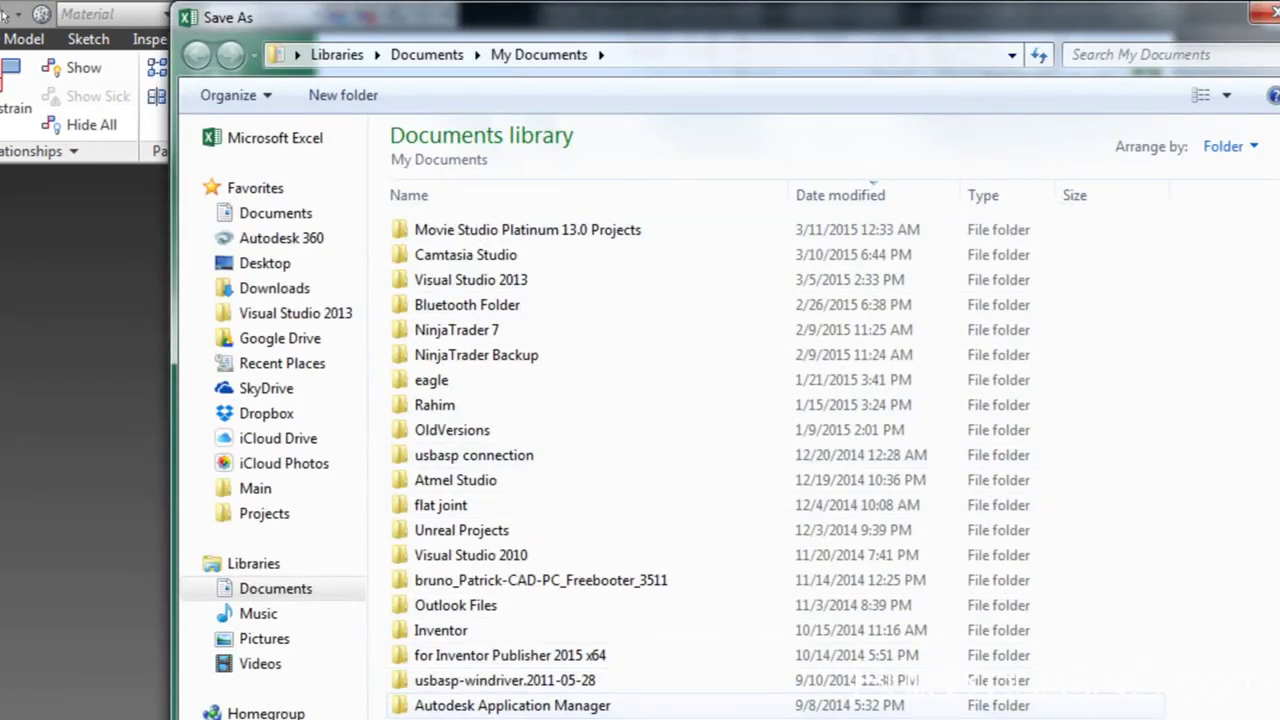
click(447, 632)
double_click(447, 632)
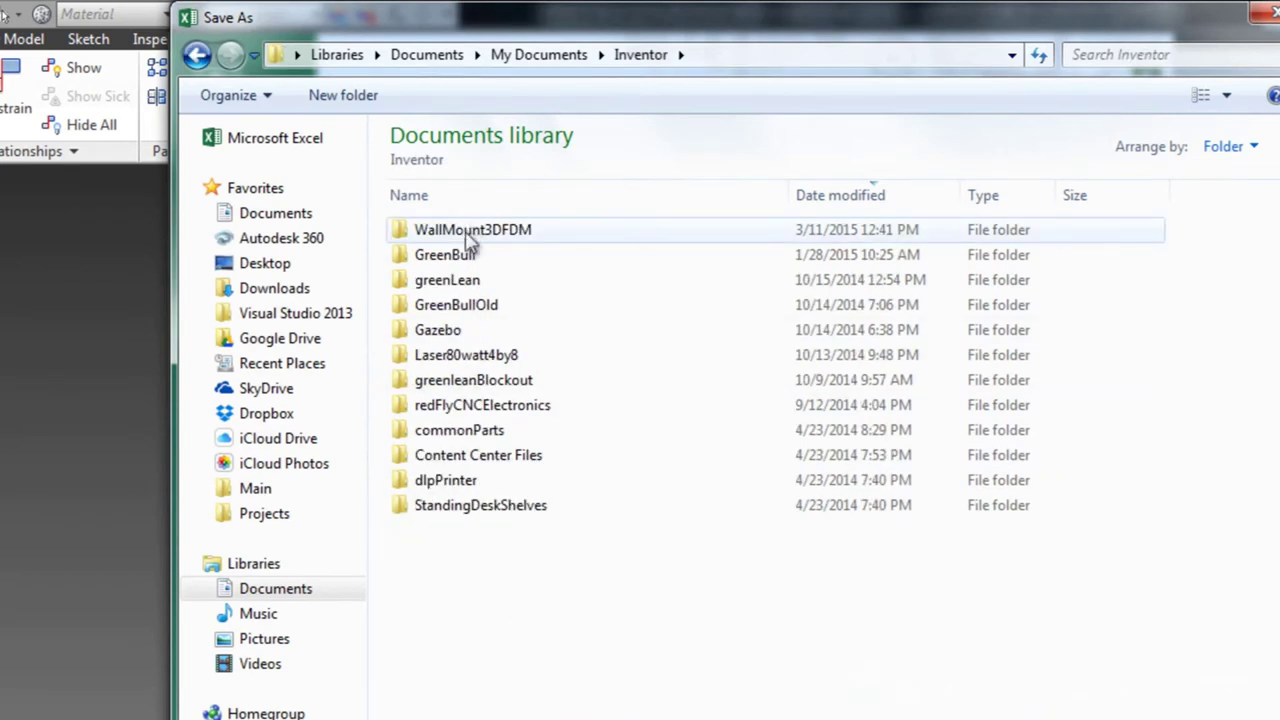
click(462, 230)
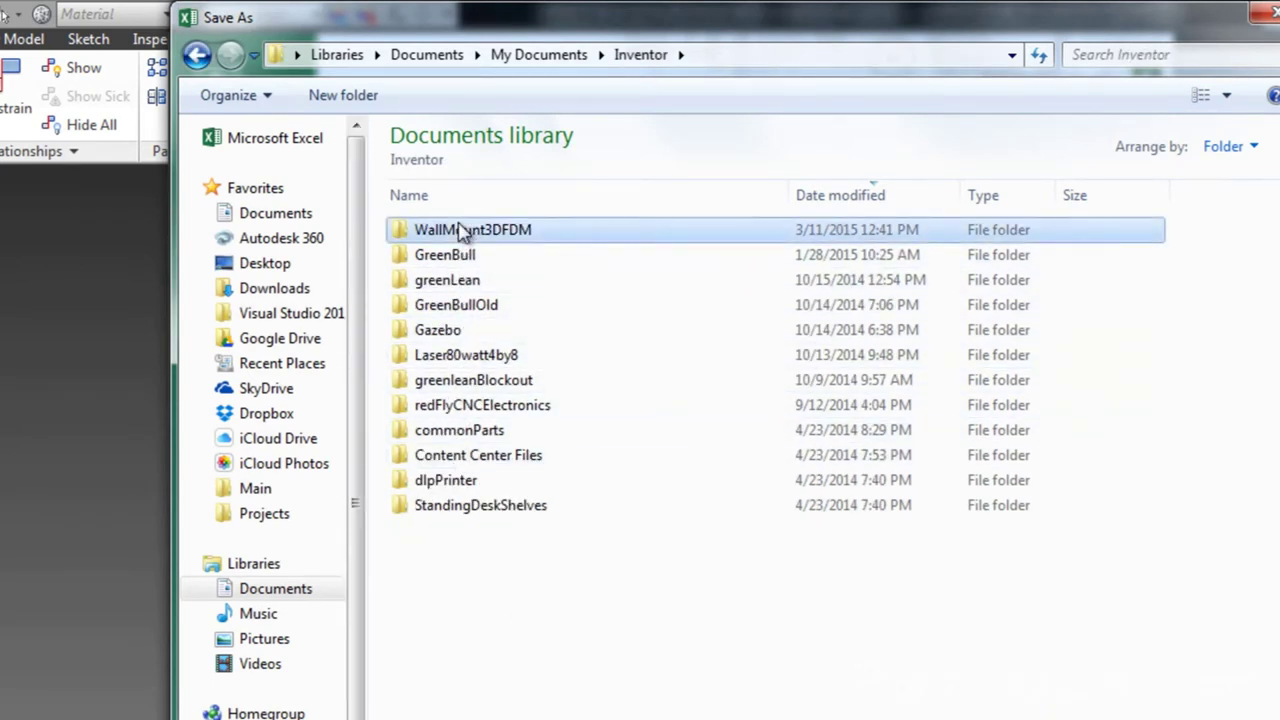
double_click(462, 230)
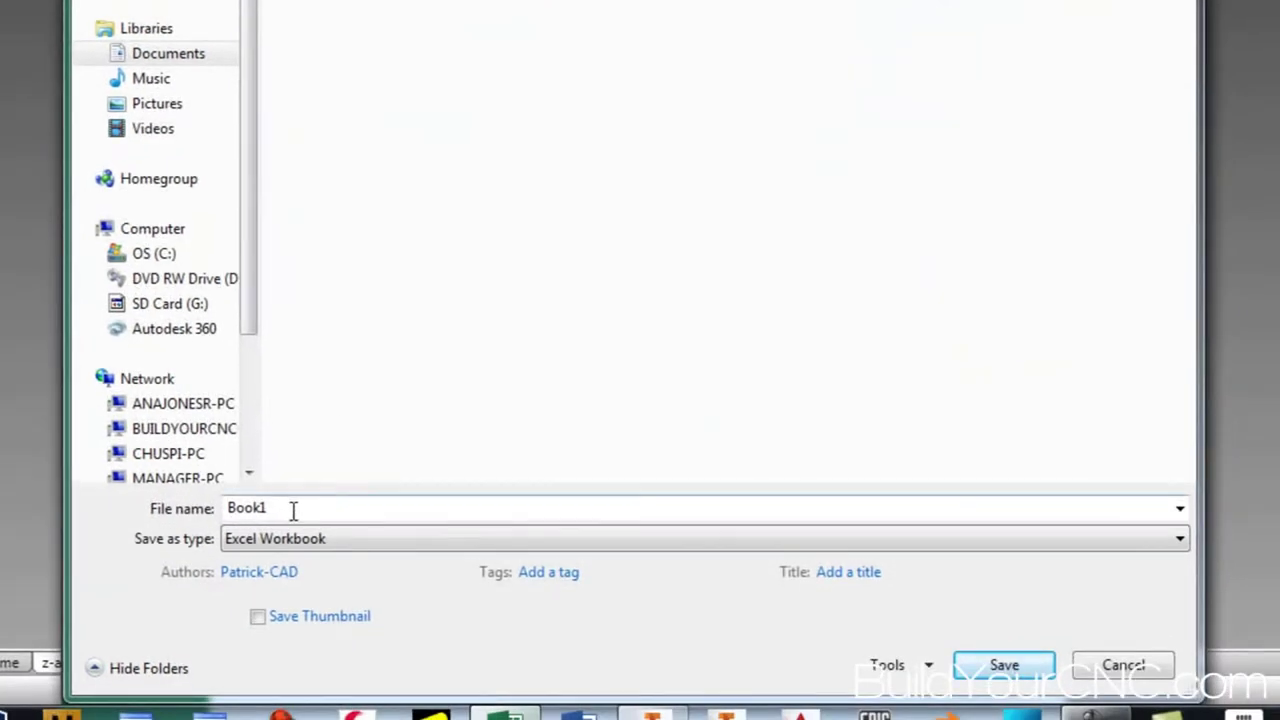
Name the workbook blueChickStandardParameters and save it as an Excel Workbook
double_click(327, 680)
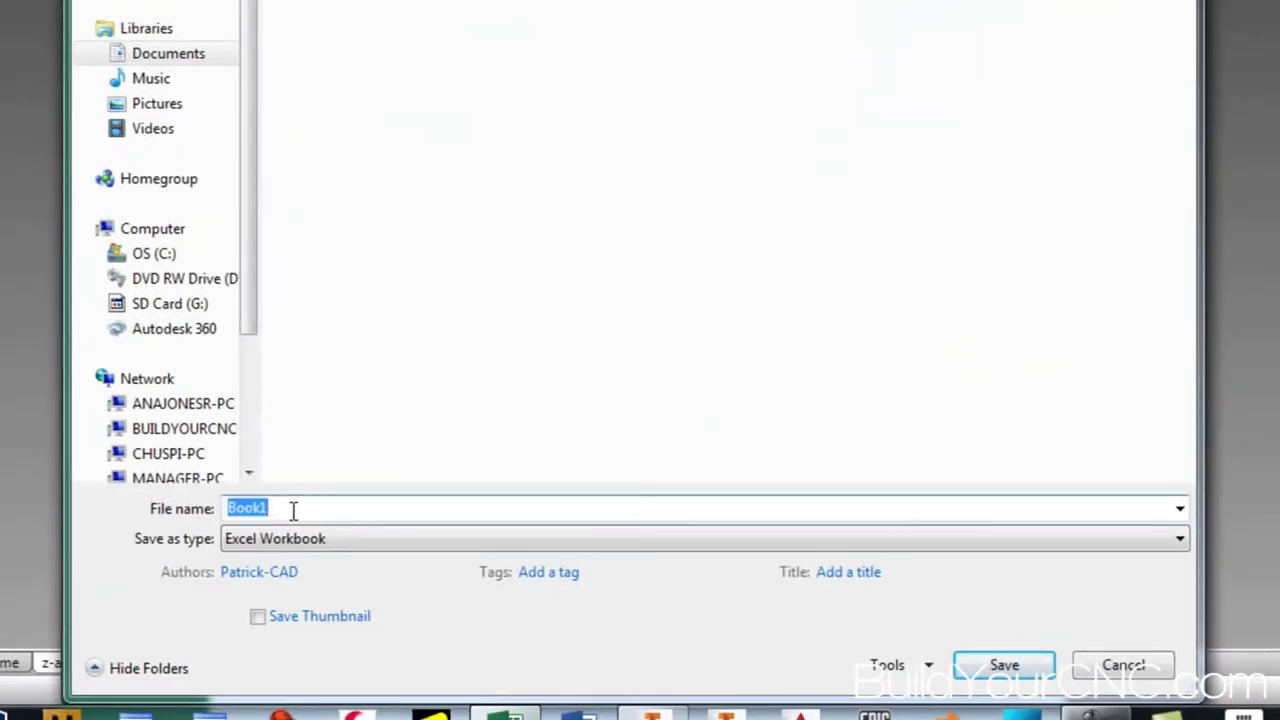
text(blueChickStandardParameters)
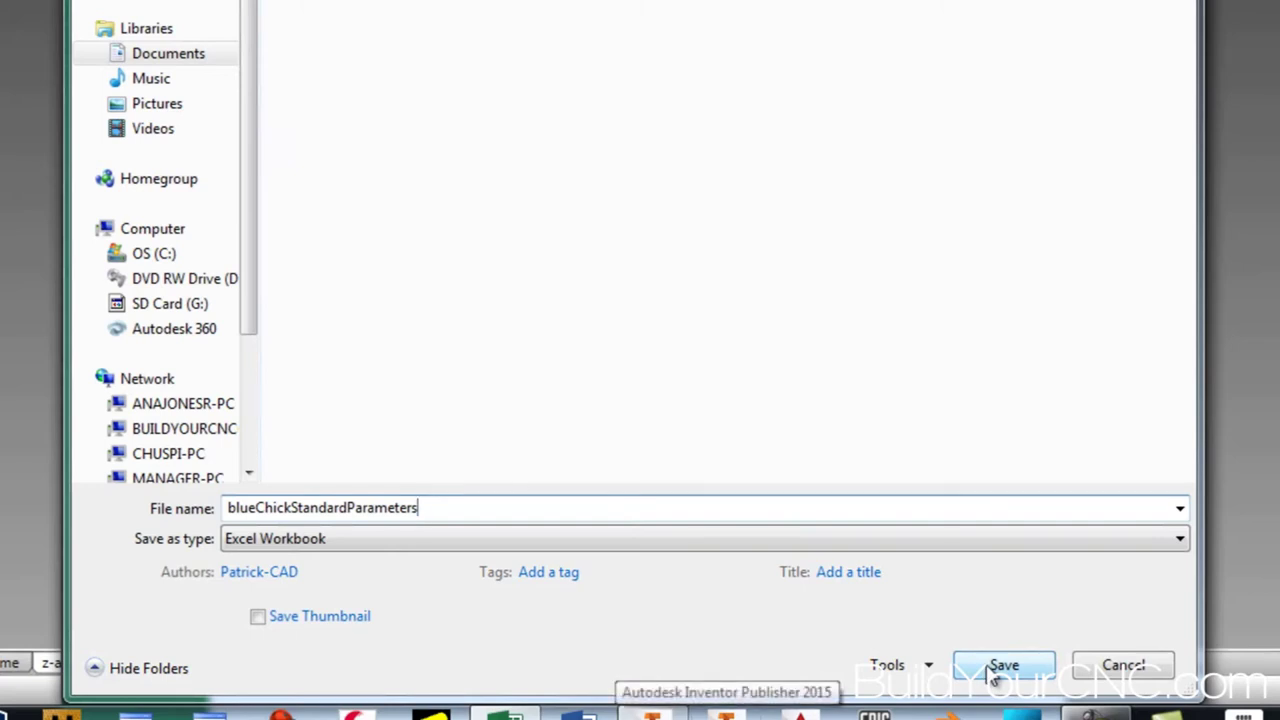
click(995, 675)
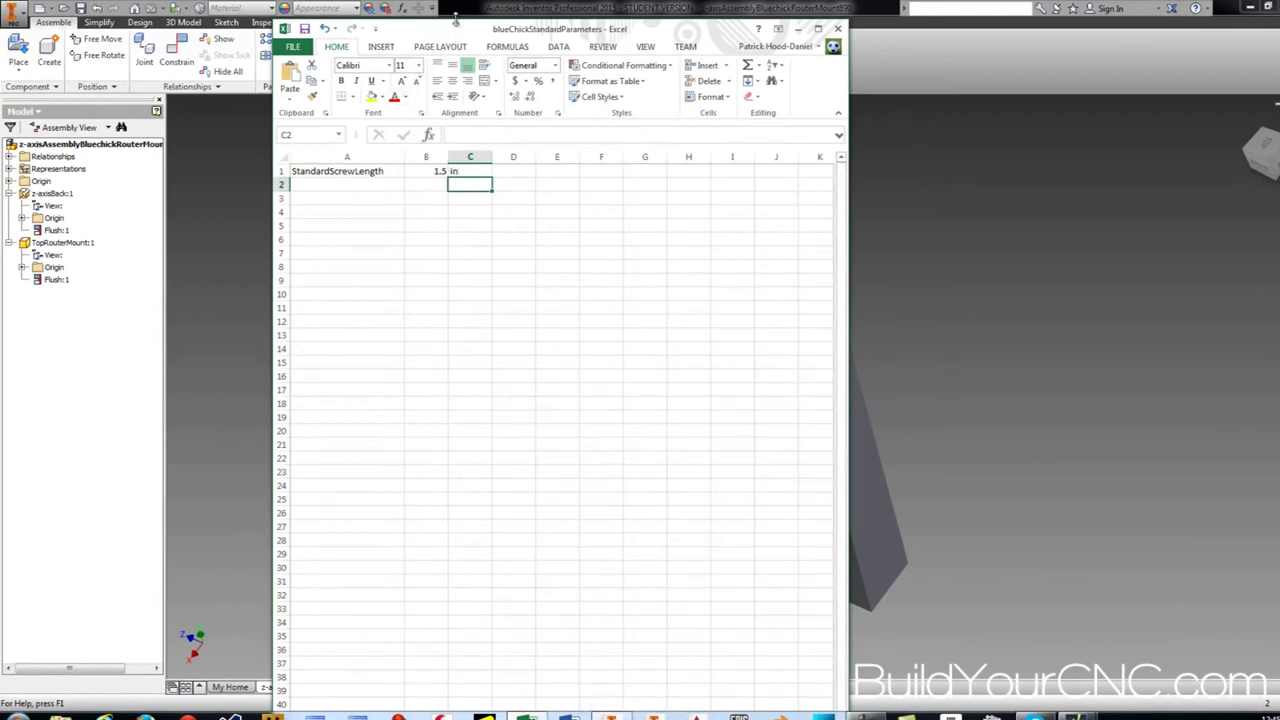
Move the spreadsheet window aside, switch to Autodesk Inventor and open the TopRouterMount part for in-place editing
drag(455, 20, 454, 92)
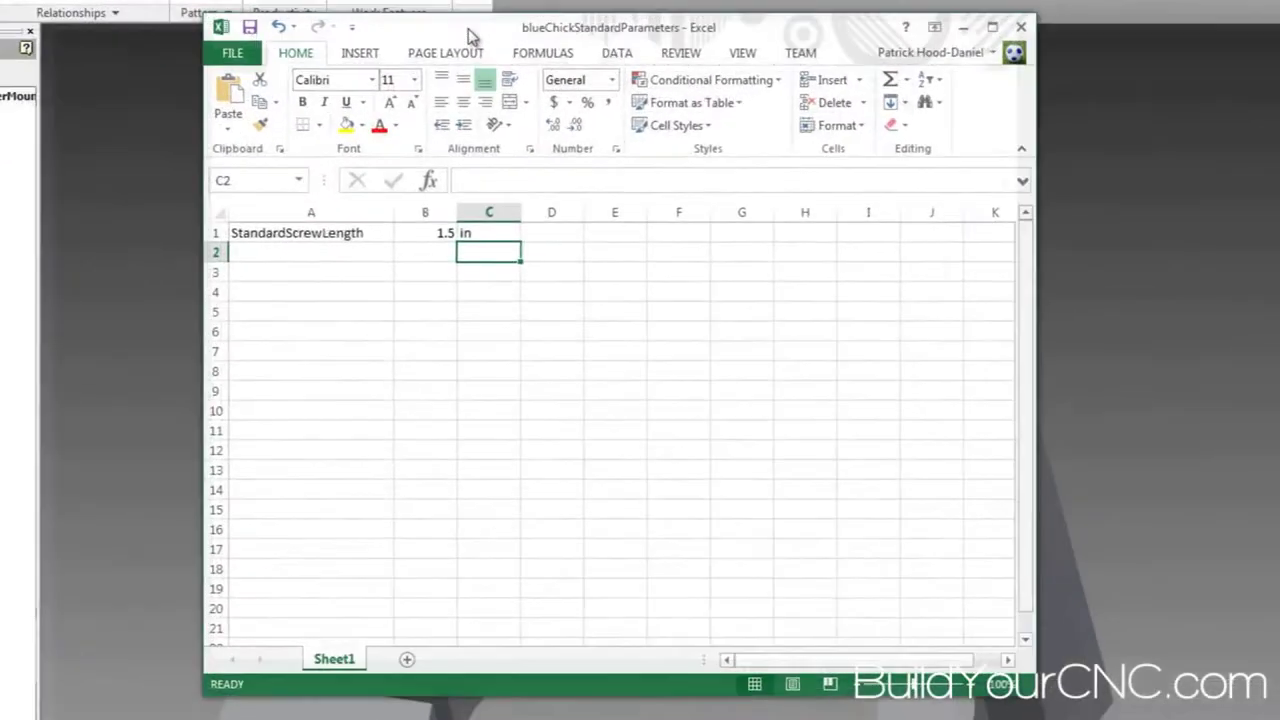
drag(470, 35, 265, 68)
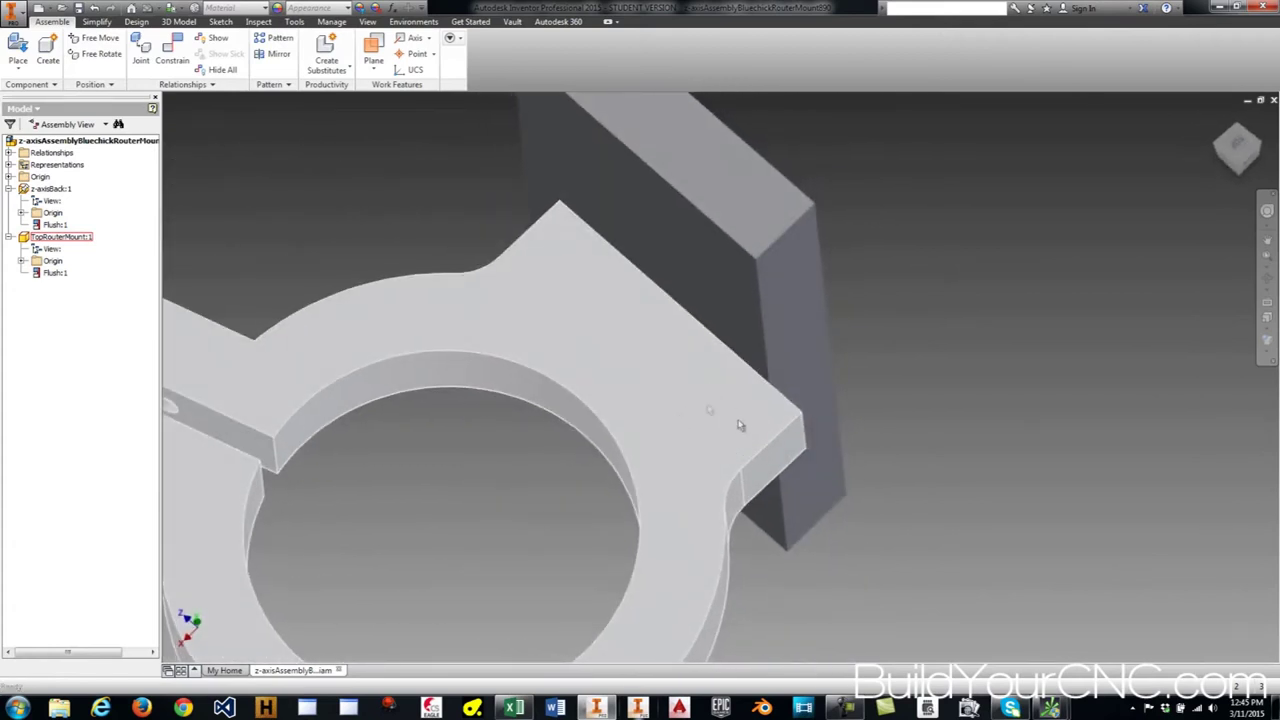
double_click(685, 423)
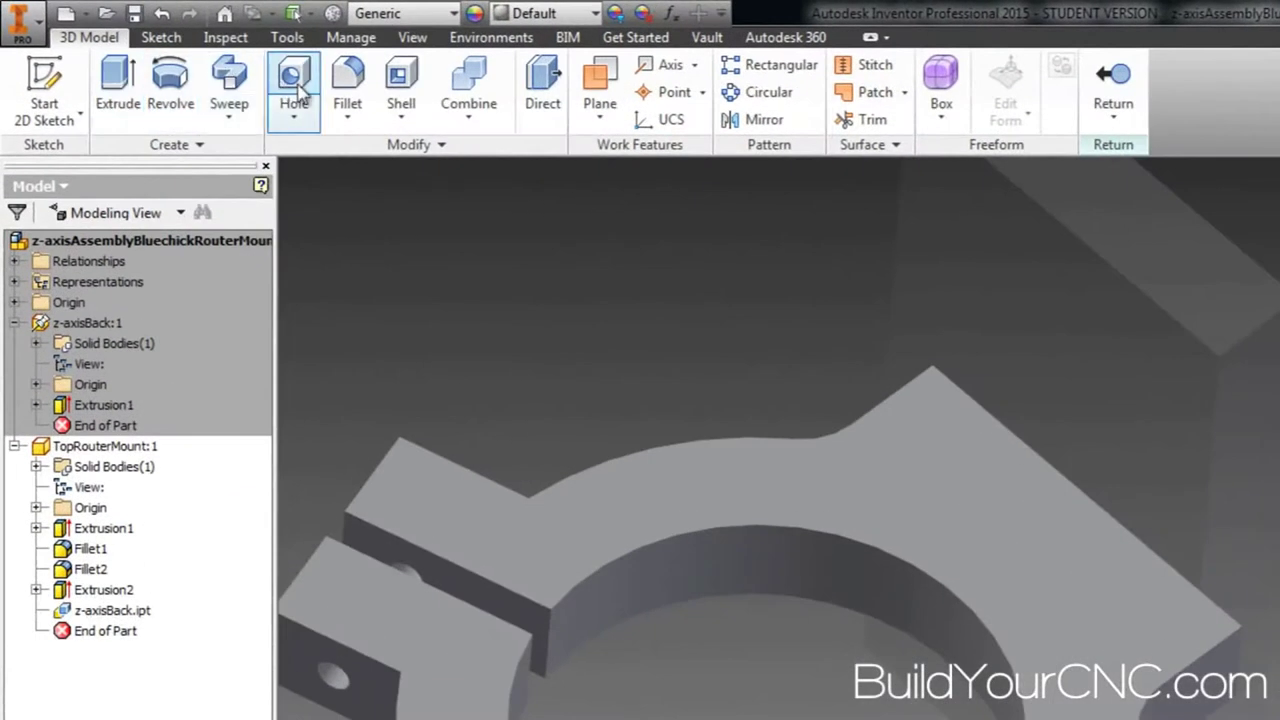
Start a linear hole with a 0.43 in diameter on the router mount's top face, near the corner beside the back plate
click(296, 90)
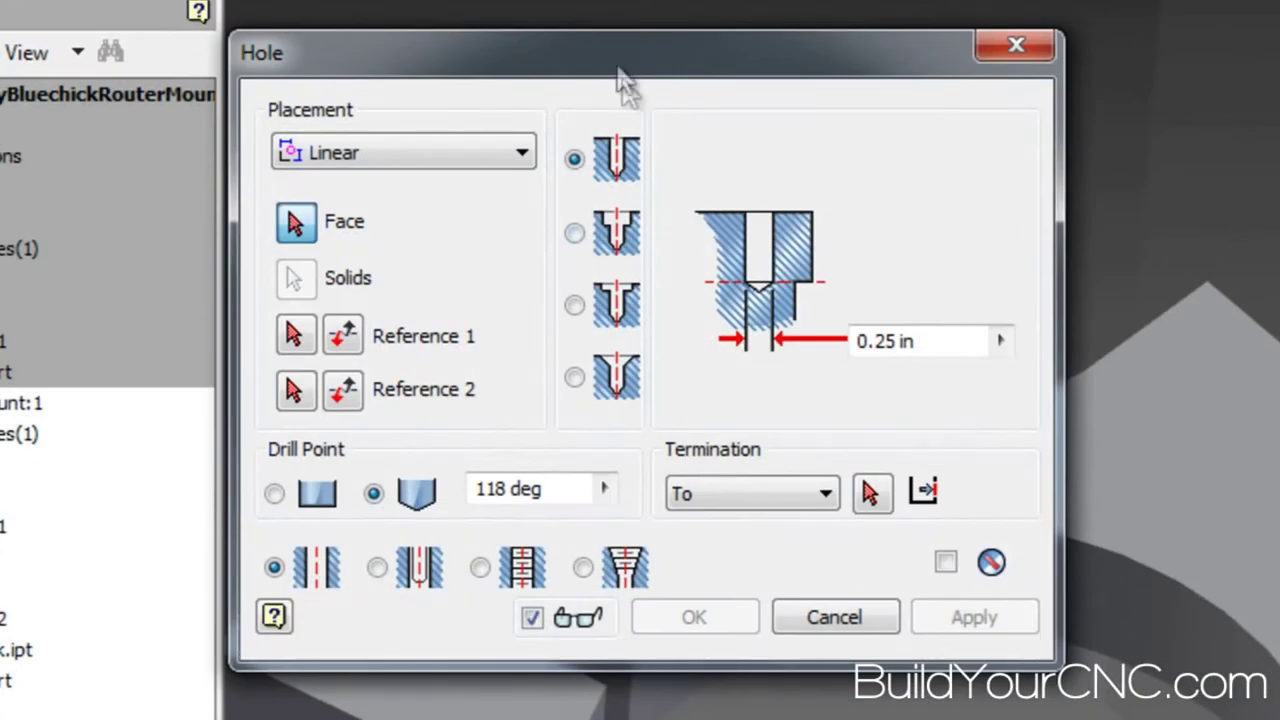
drag(612, 54, 667, 116)
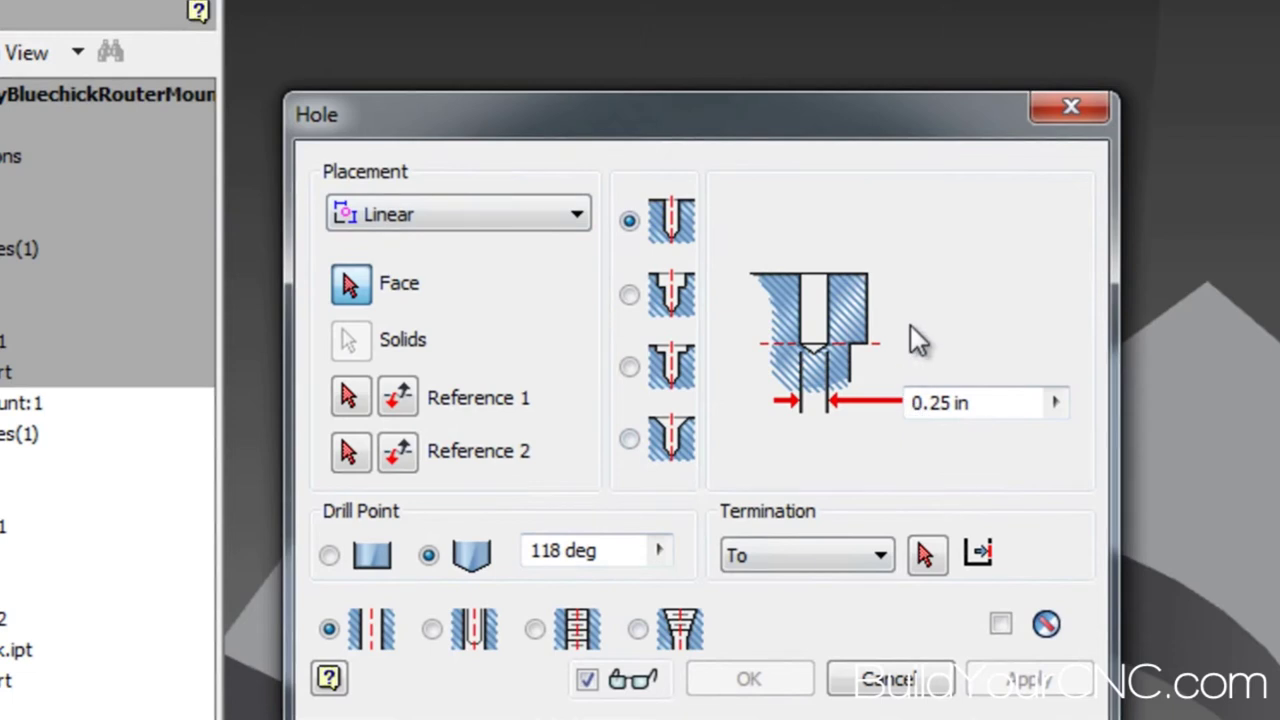
click(933, 405)
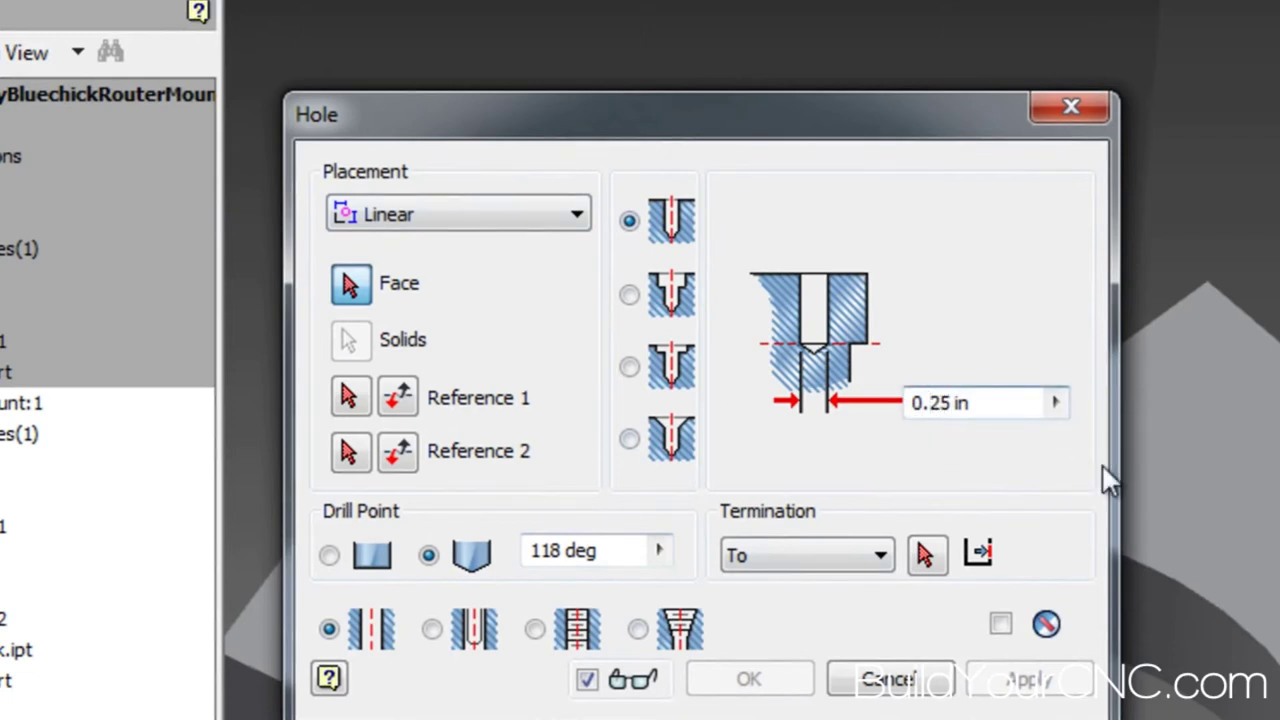
key(Delete)
key(Delete)
text(43)
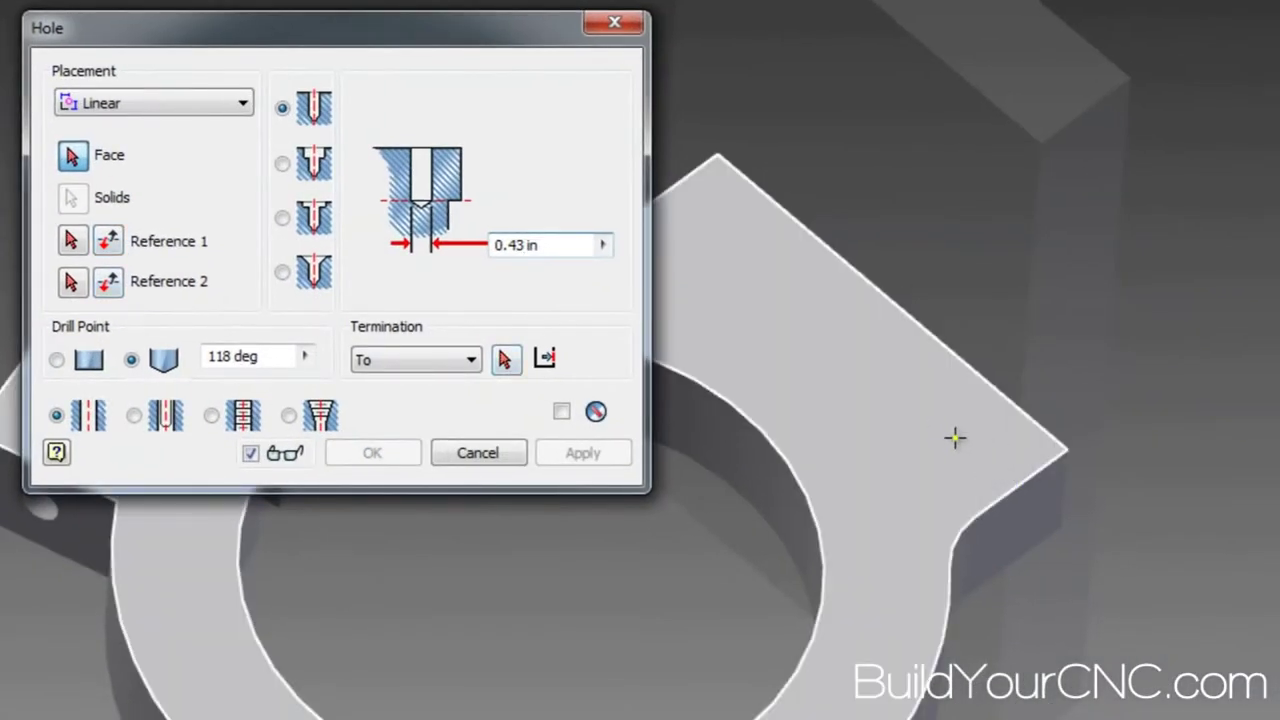
click(930, 437)
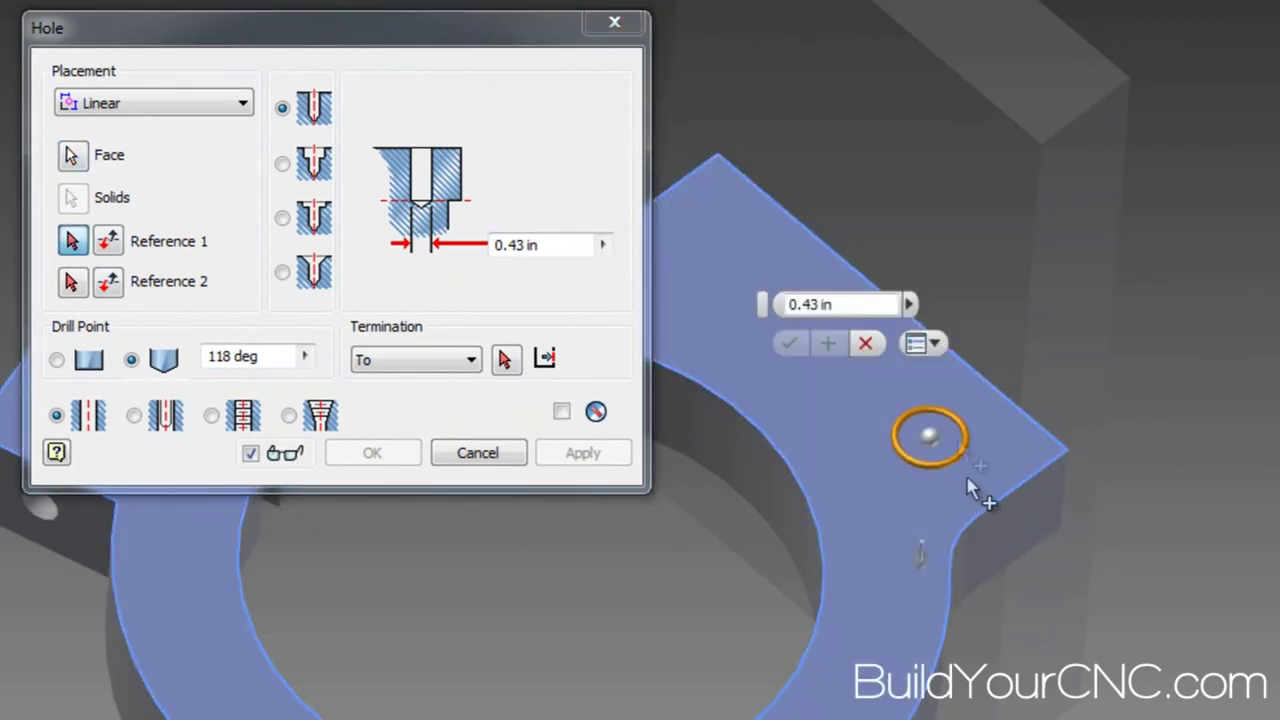
scroll(932, 448, up, 1)
scroll(930, 448, up, 5)
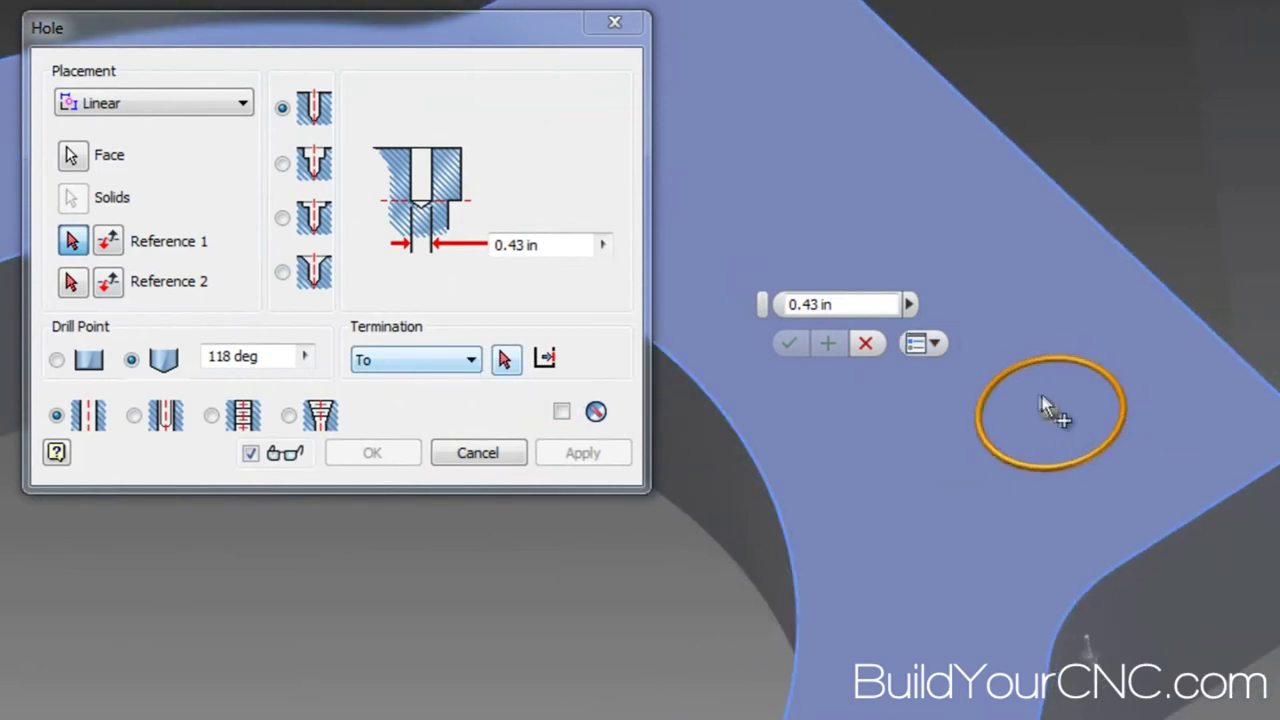
Set the hole's termination to Through All and inspect its preview through the mount
click(466, 361)
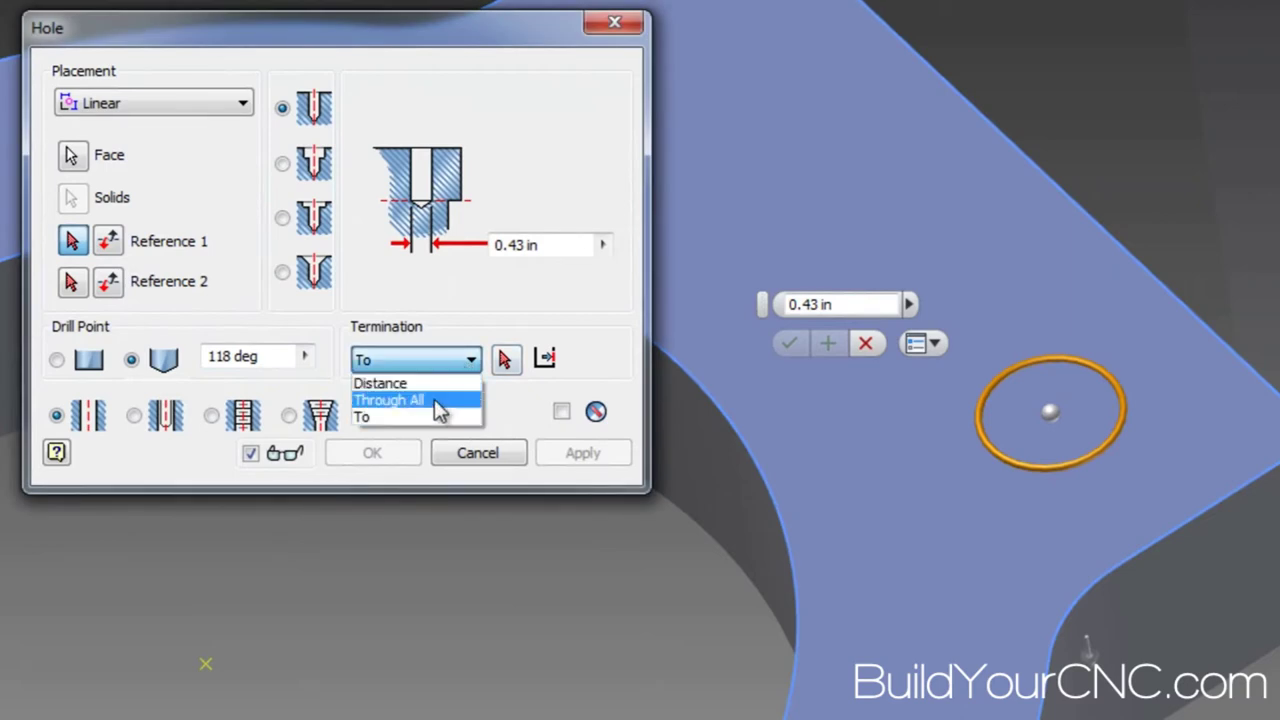
click(434, 399)
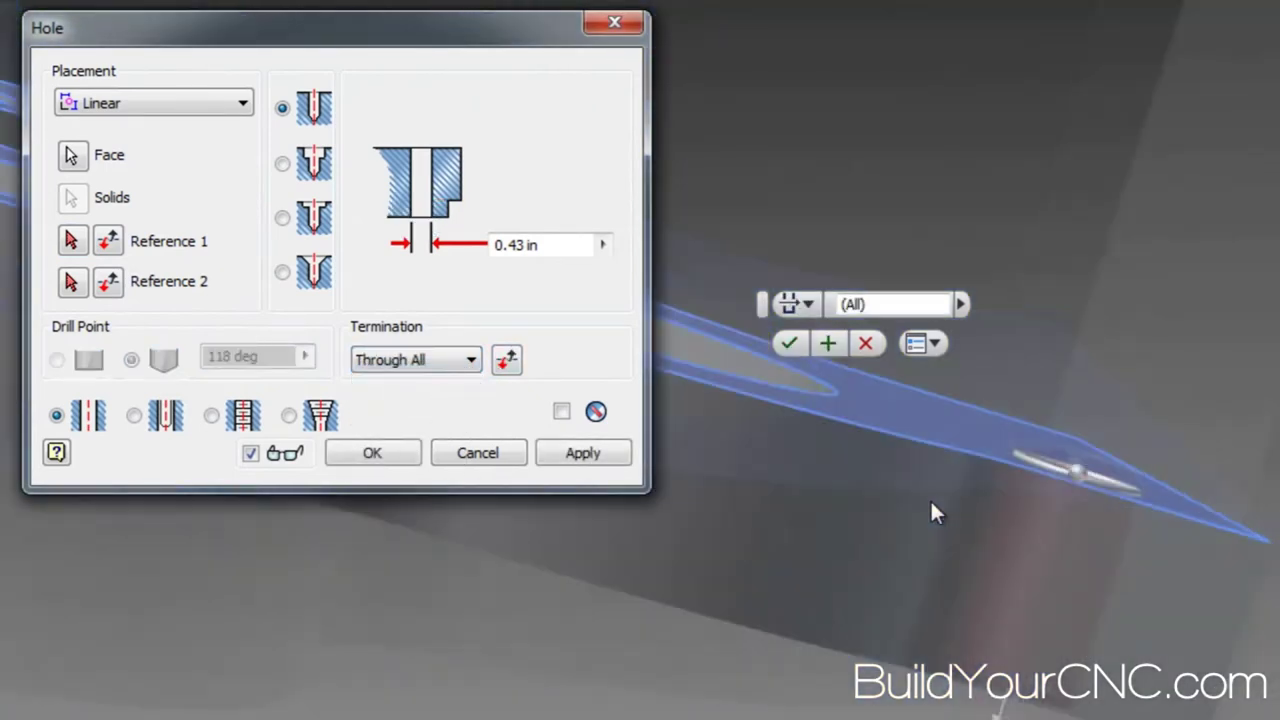
shift+middle_drag(930, 512, 978, 668)
key(Page_Up)
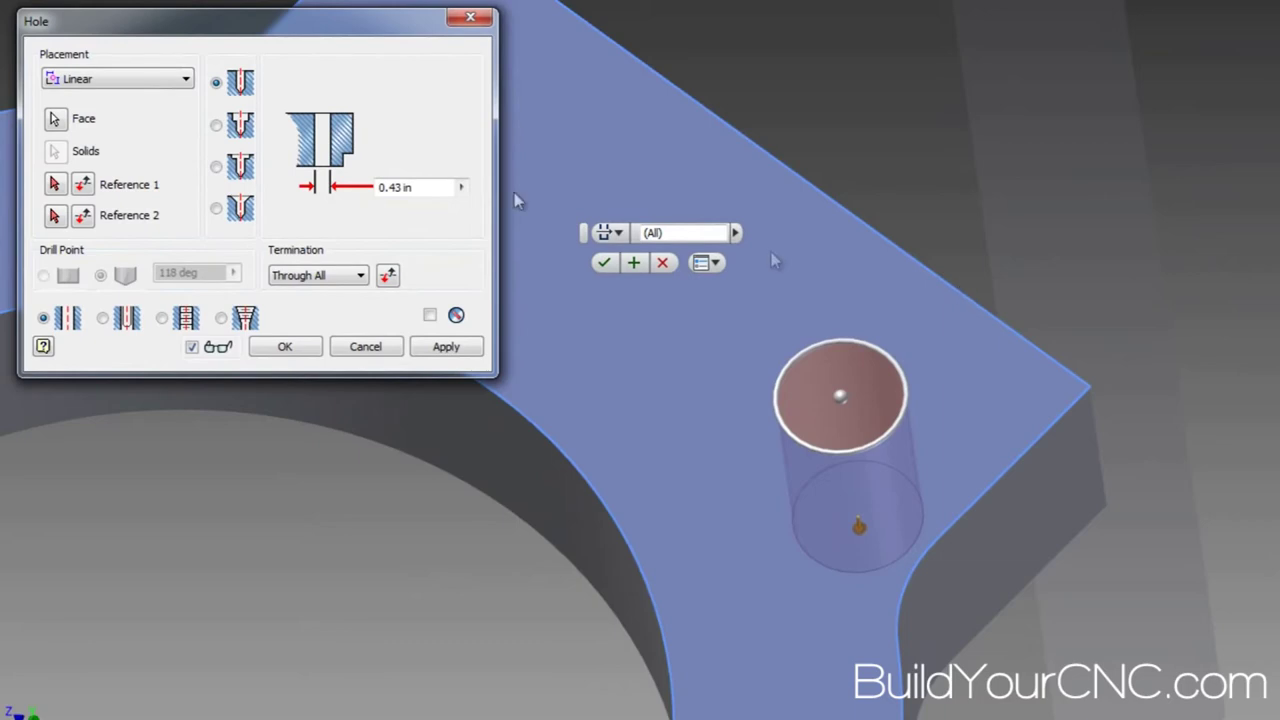
Use the mount's long straight edge facing the back plate as the hole's first reference, at 0.6 in
click(55, 184)
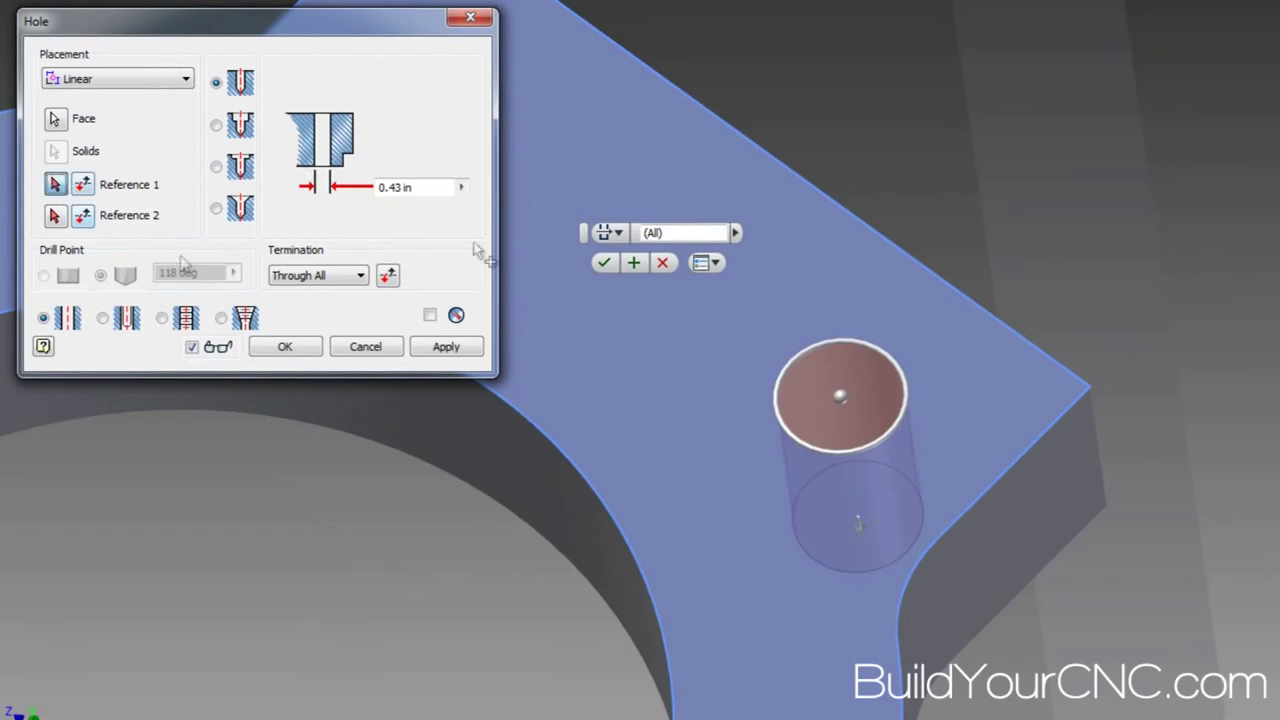
click(962, 297)
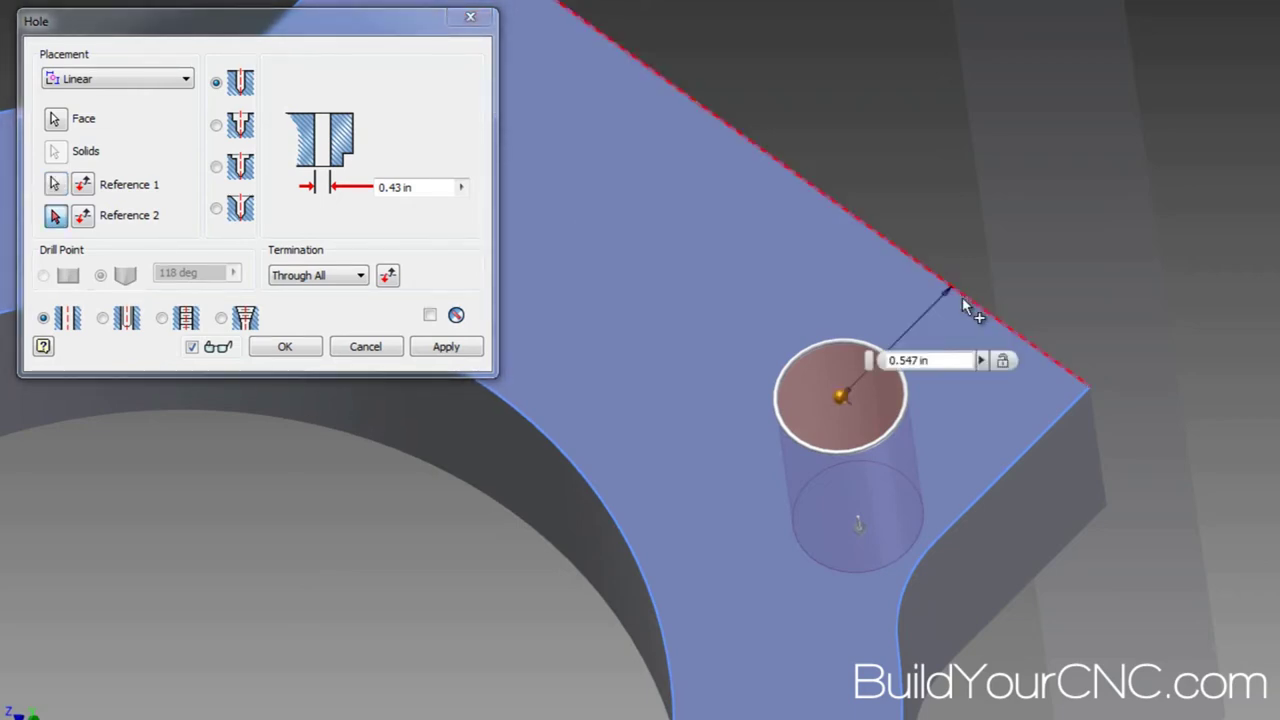
click(901, 361)
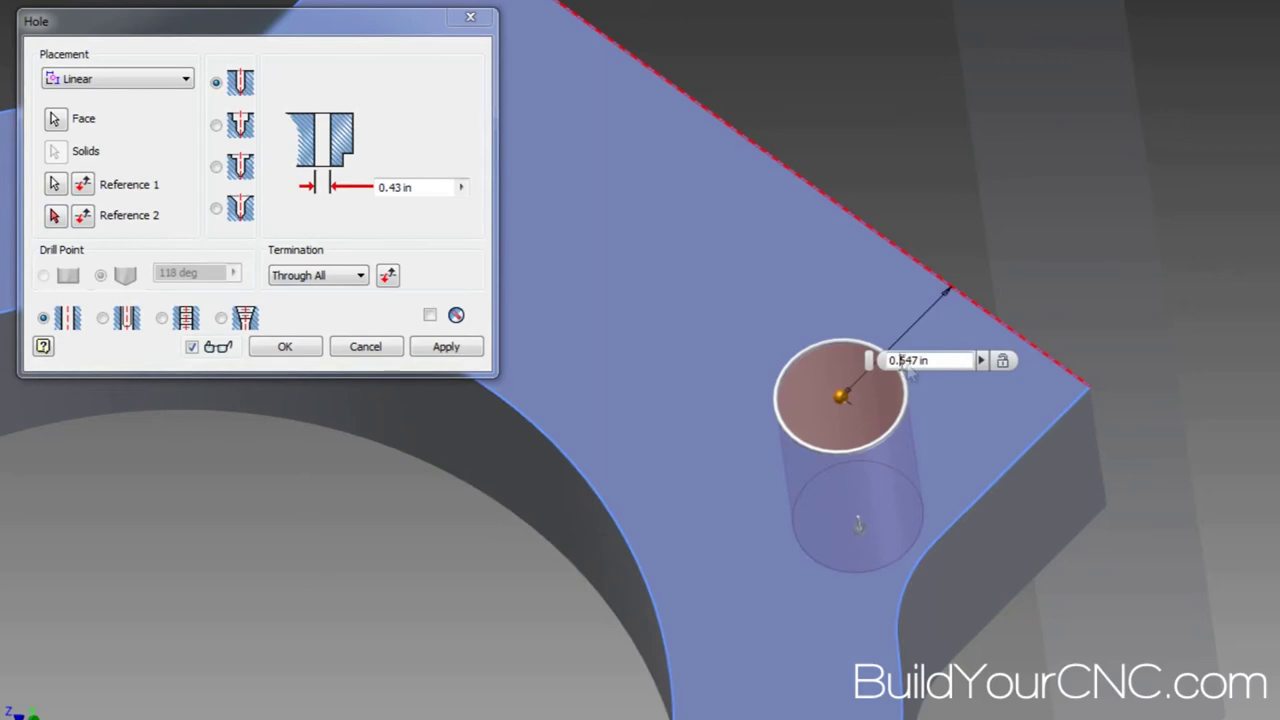
key(Delete)
key(Delete)
key(Delete)
text(6)
Use the mount's short straight edge beside the corner as the second reference, at 0.5 in, and create the hole
click(1008, 484)
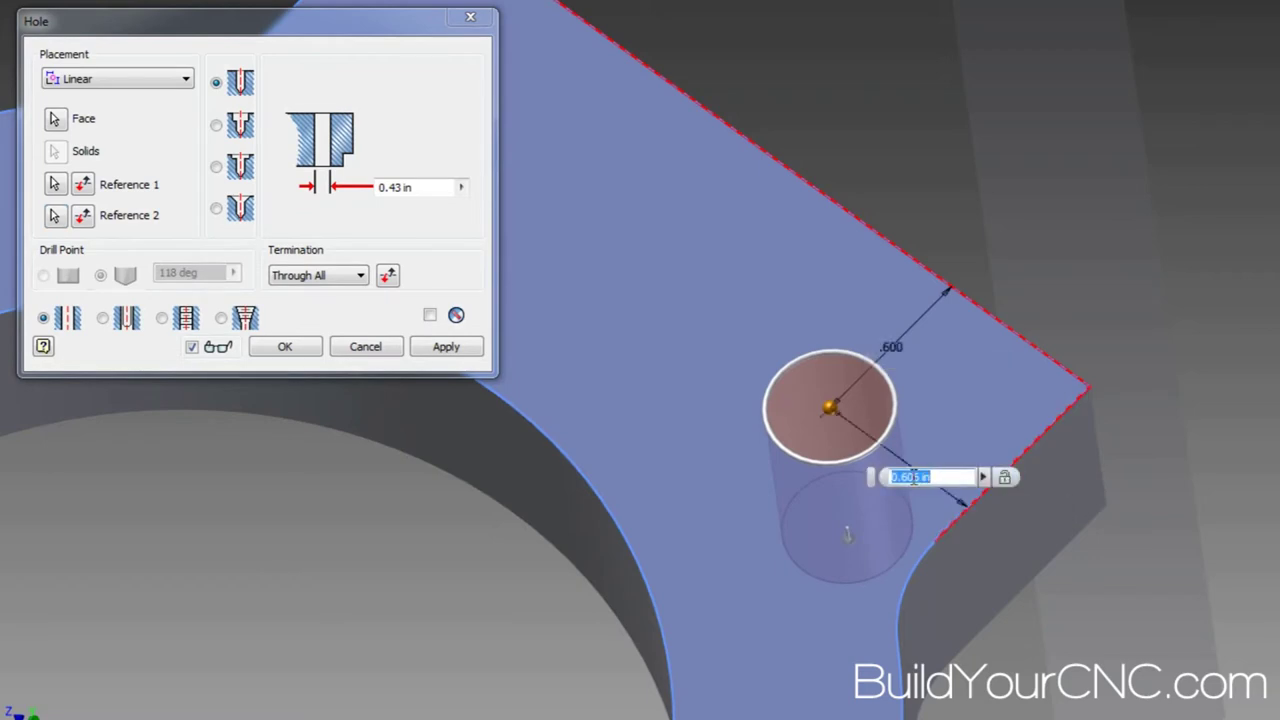
click(905, 477)
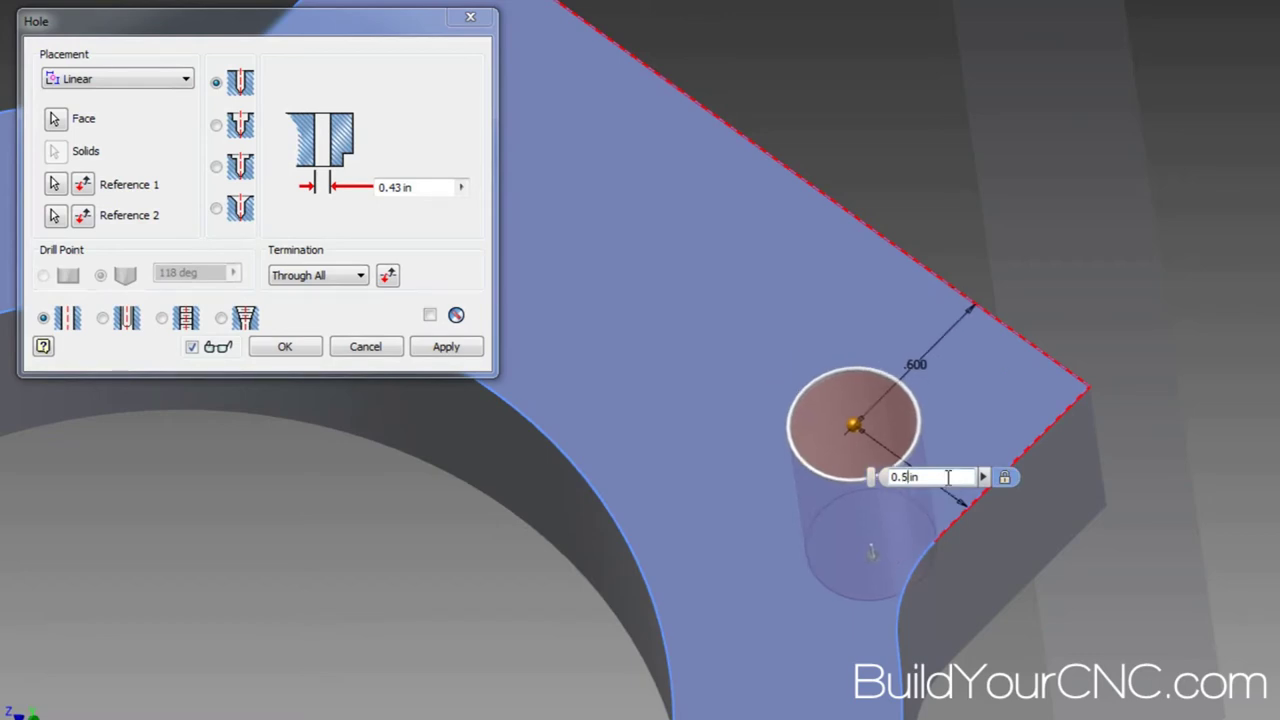
key(F5)
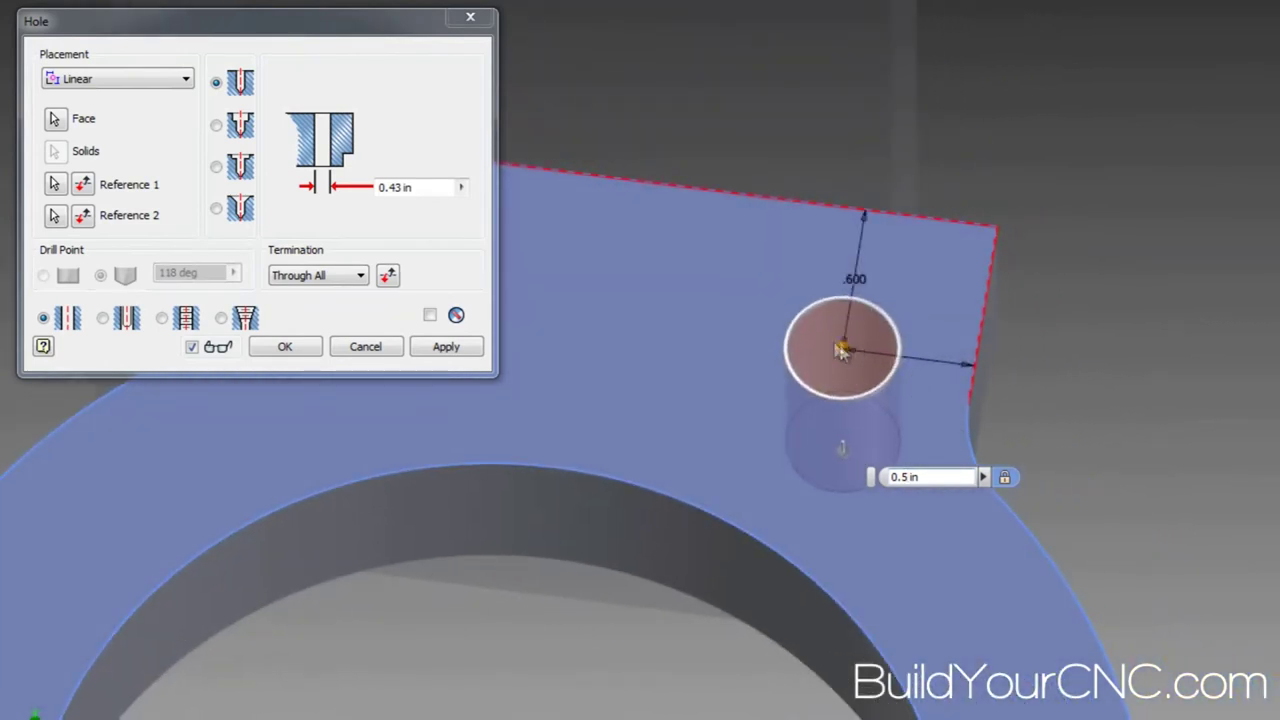
click(284, 347)
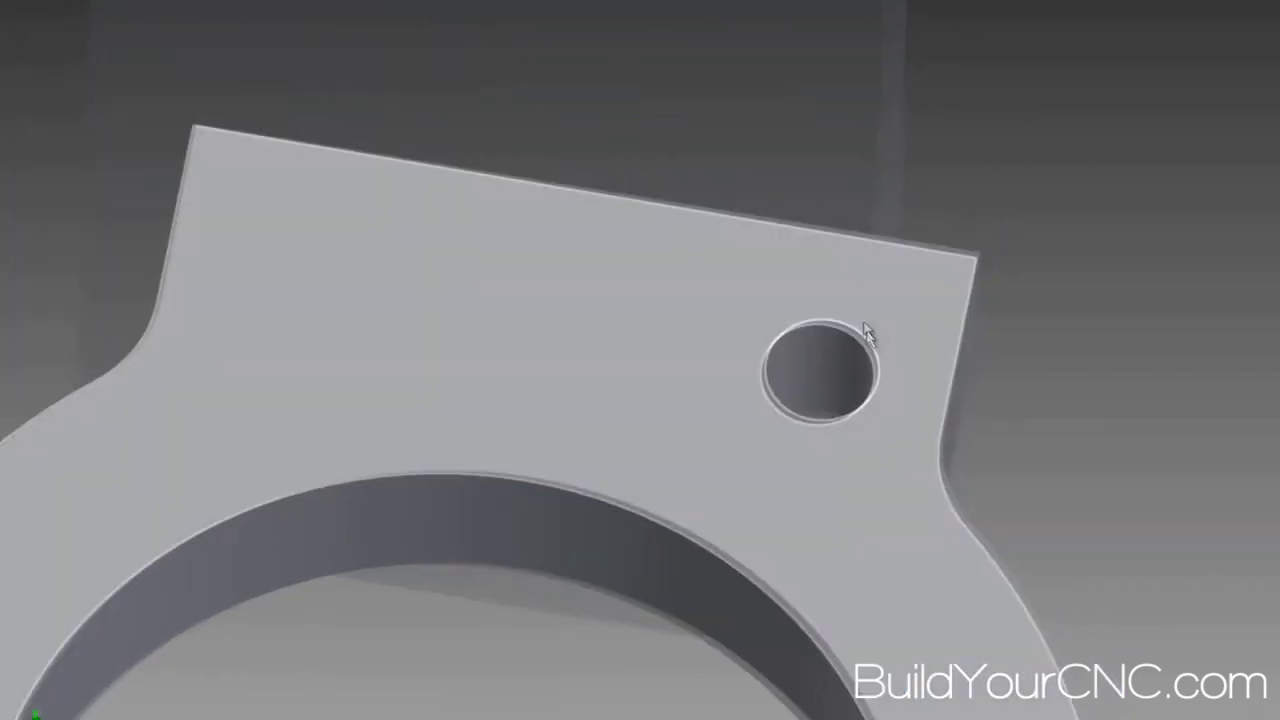
shift+middle_drag(866, 335, 786, 289)
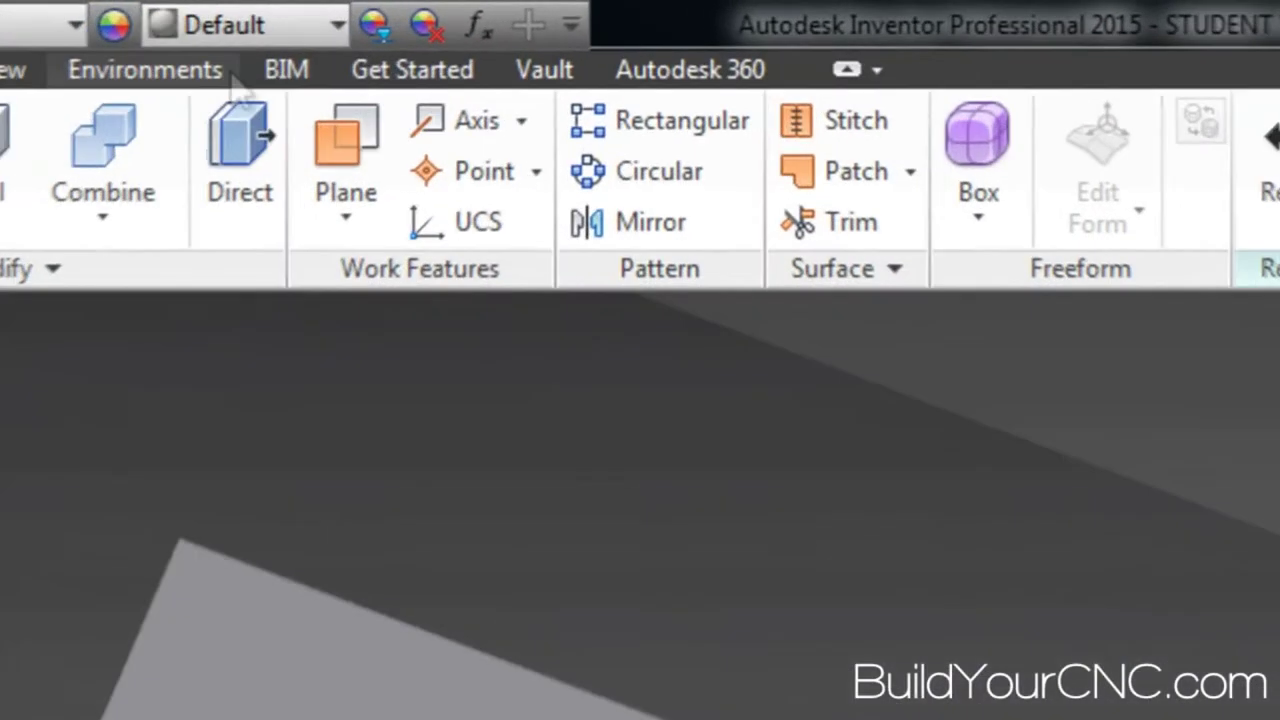
Link the blueChickStandardParameters workbook to the part's parameters and check the linked entry and its source file
click(483, 31)
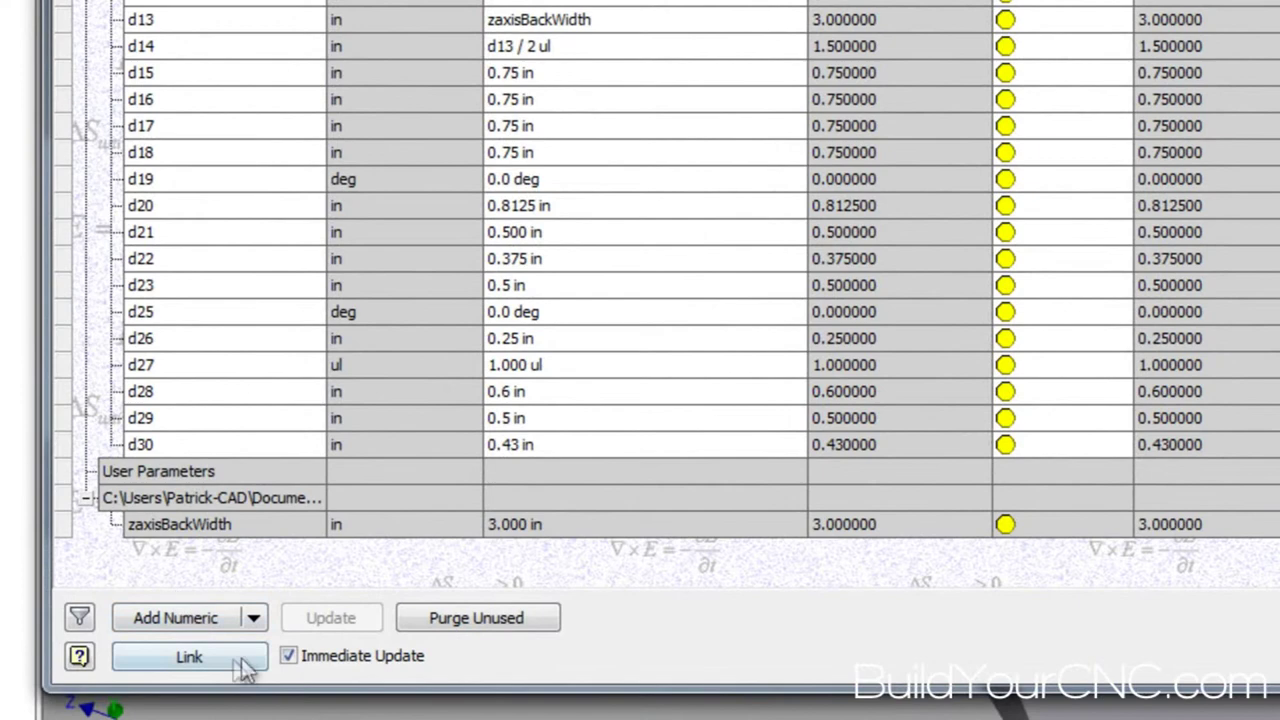
click(186, 659)
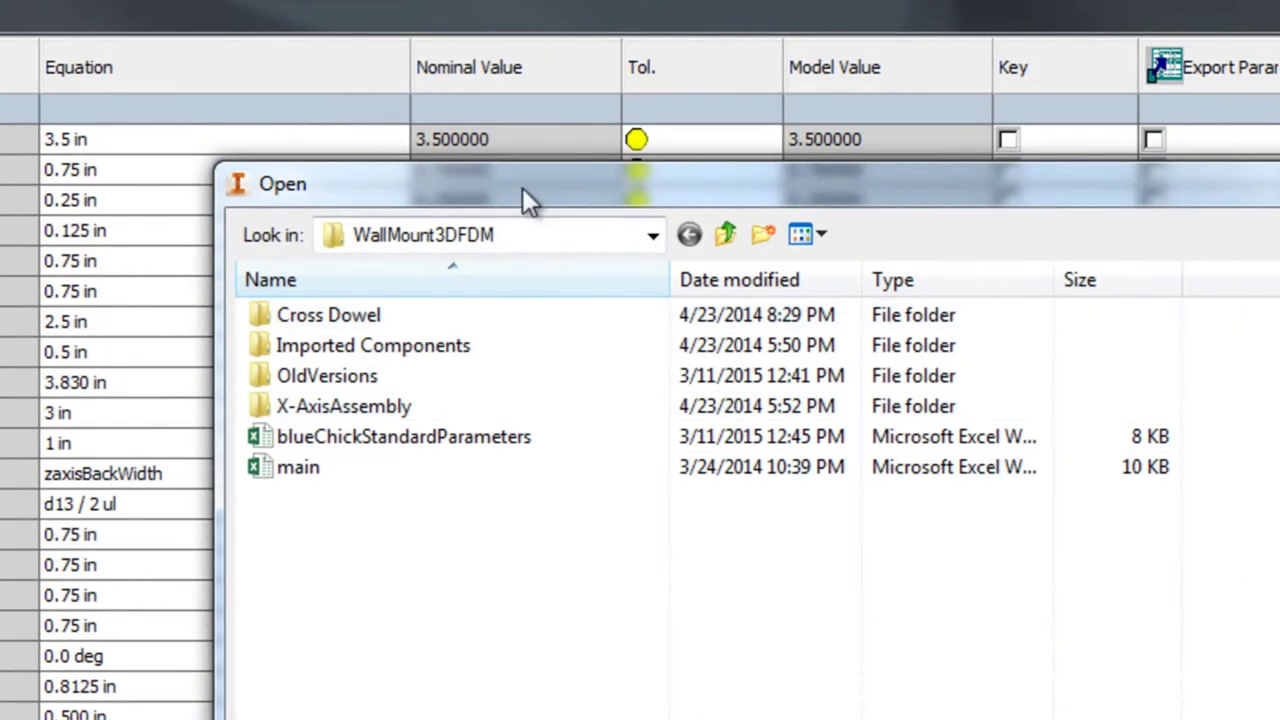
drag(522, 187, 439, 45)
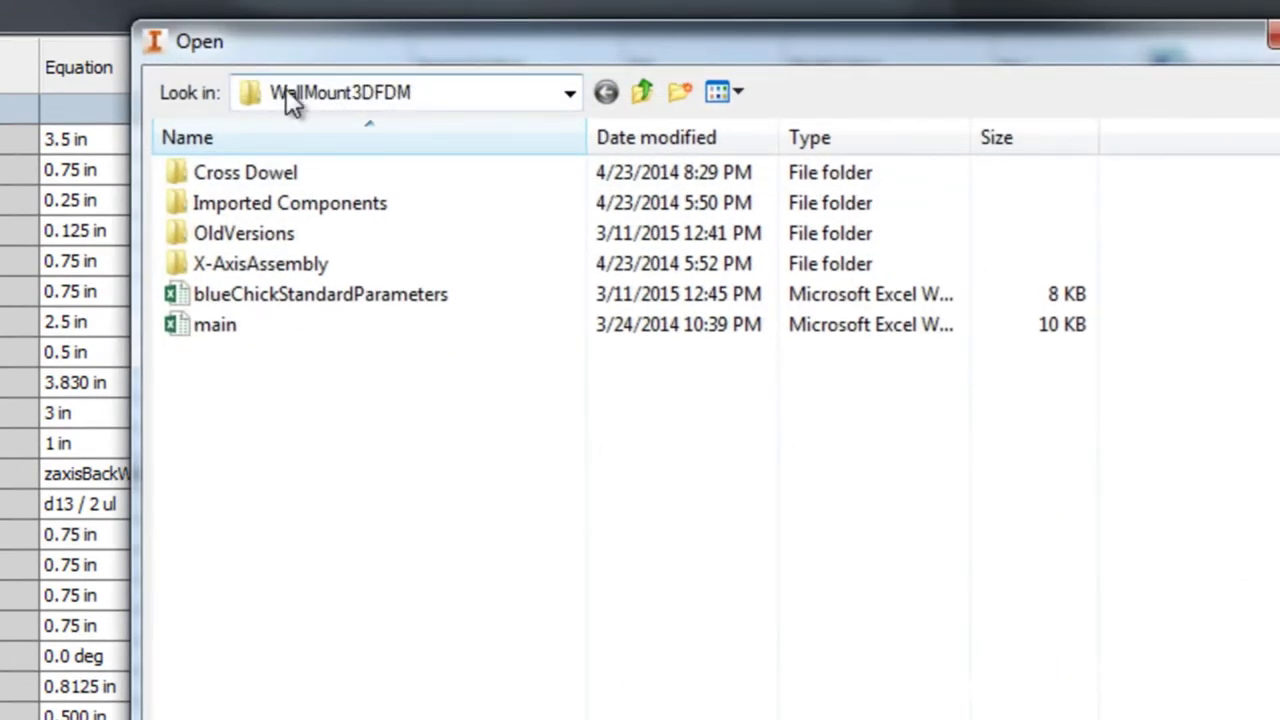
click(256, 300)
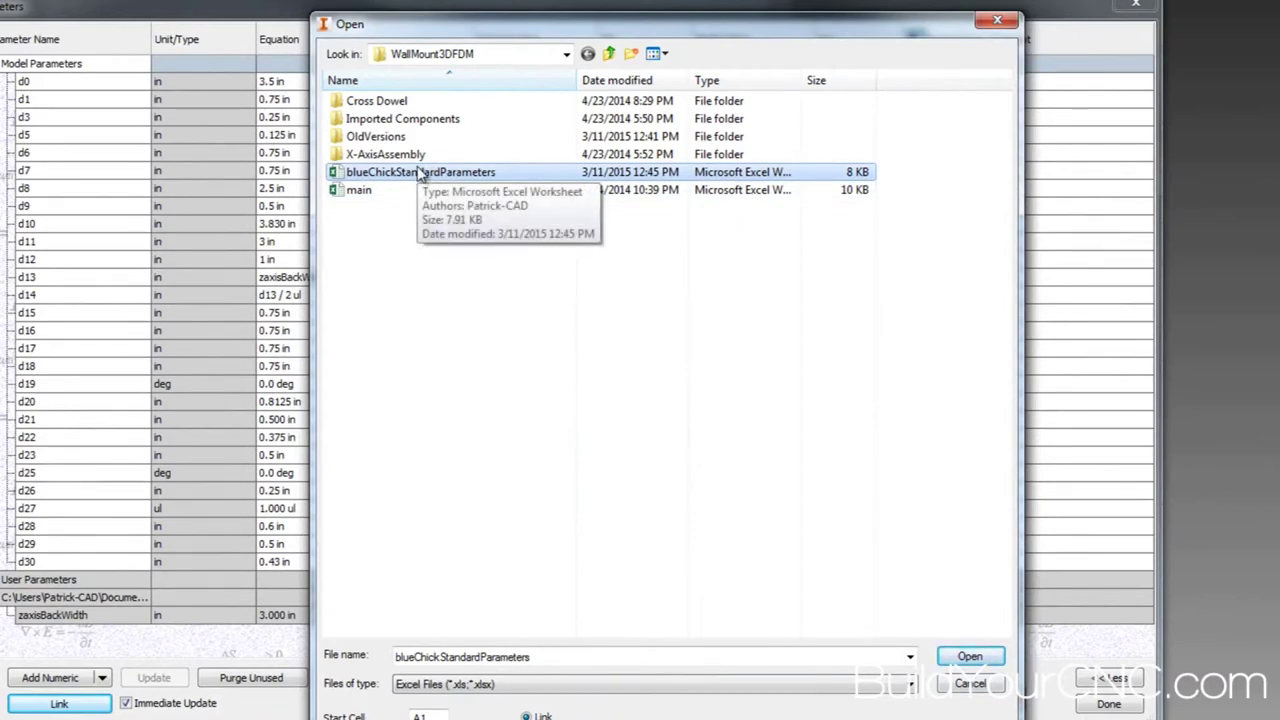
click(968, 656)
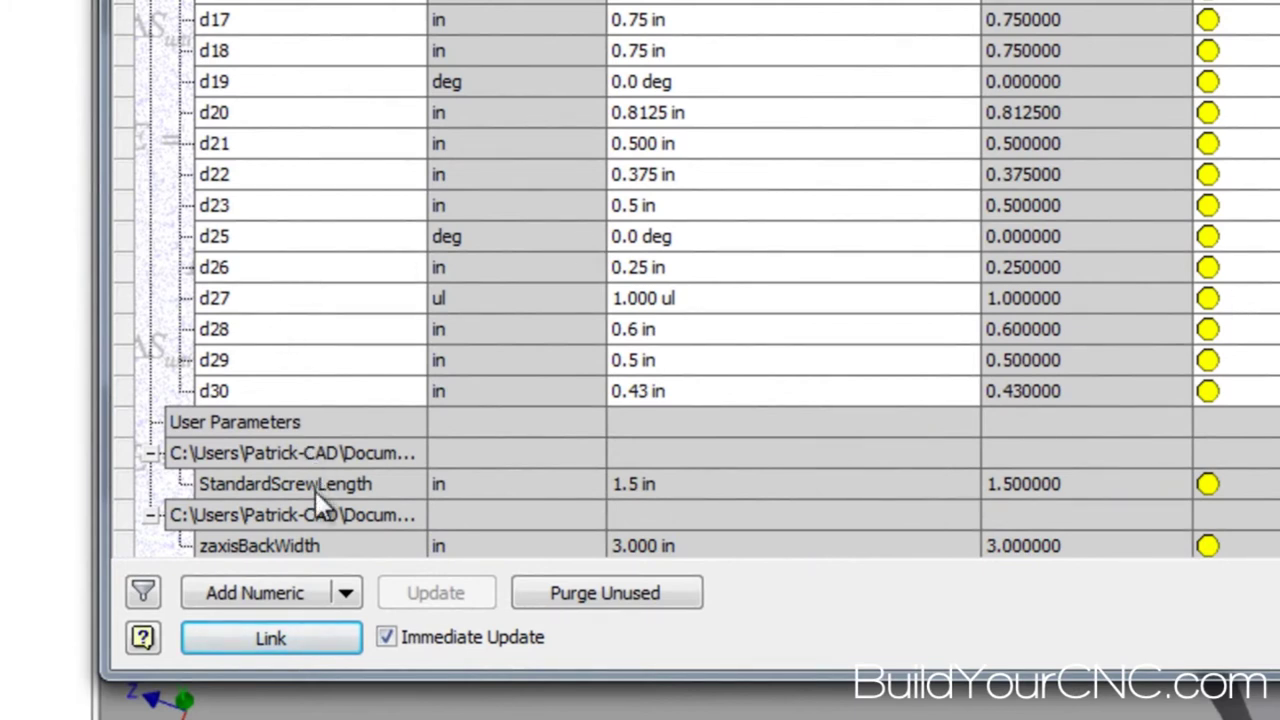
scroll(315, 491, down, 1)
mouse_move(279, 525)
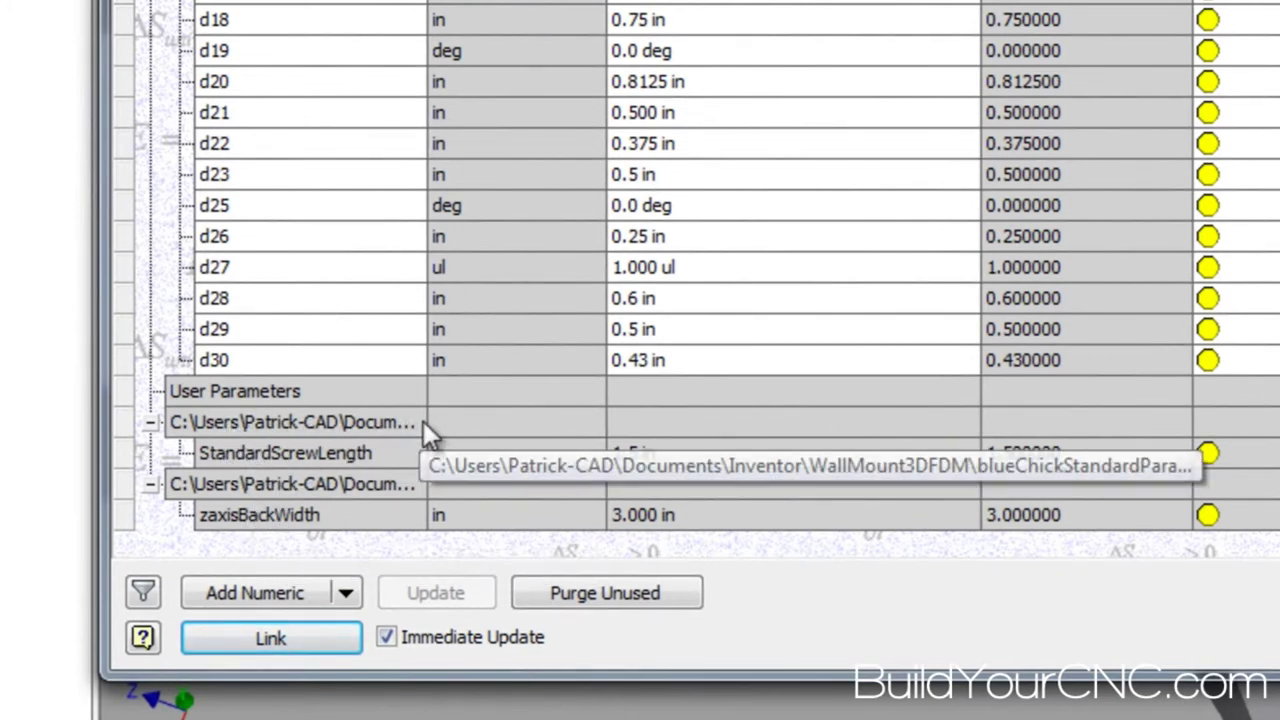
drag(427, 2, 543, 2)
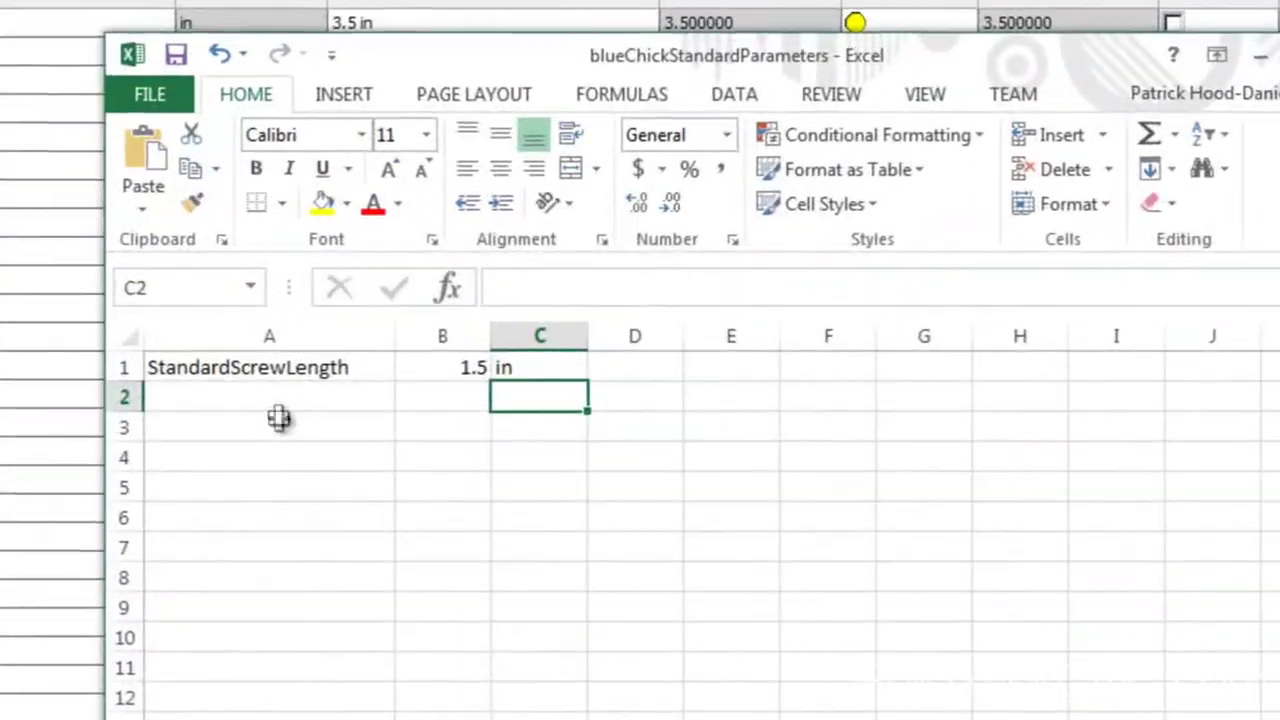
In the blueChickStandardParameters workbook in Excel, add StandardThicknessOfMaterial in cell A2 and widen column A to fit it
click(377, 370)
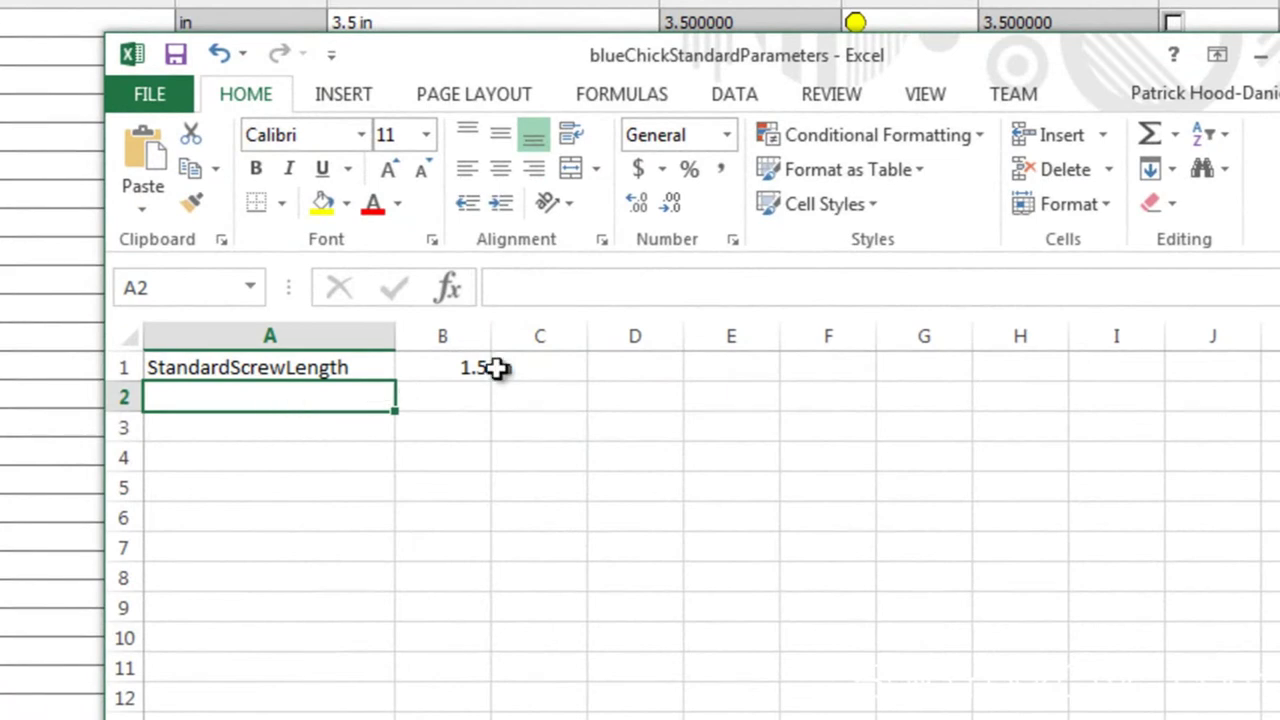
double_click(377, 400)
text(StandardW)
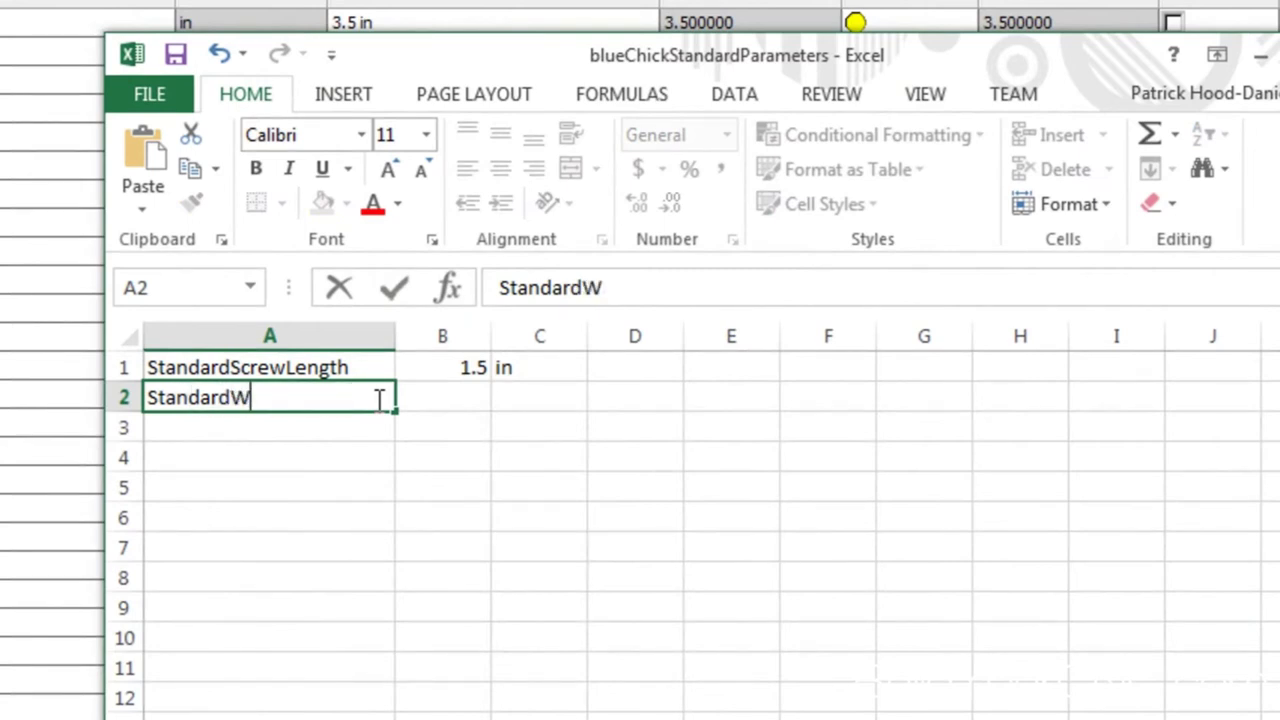
key(BackSpace)
text(Thickness)
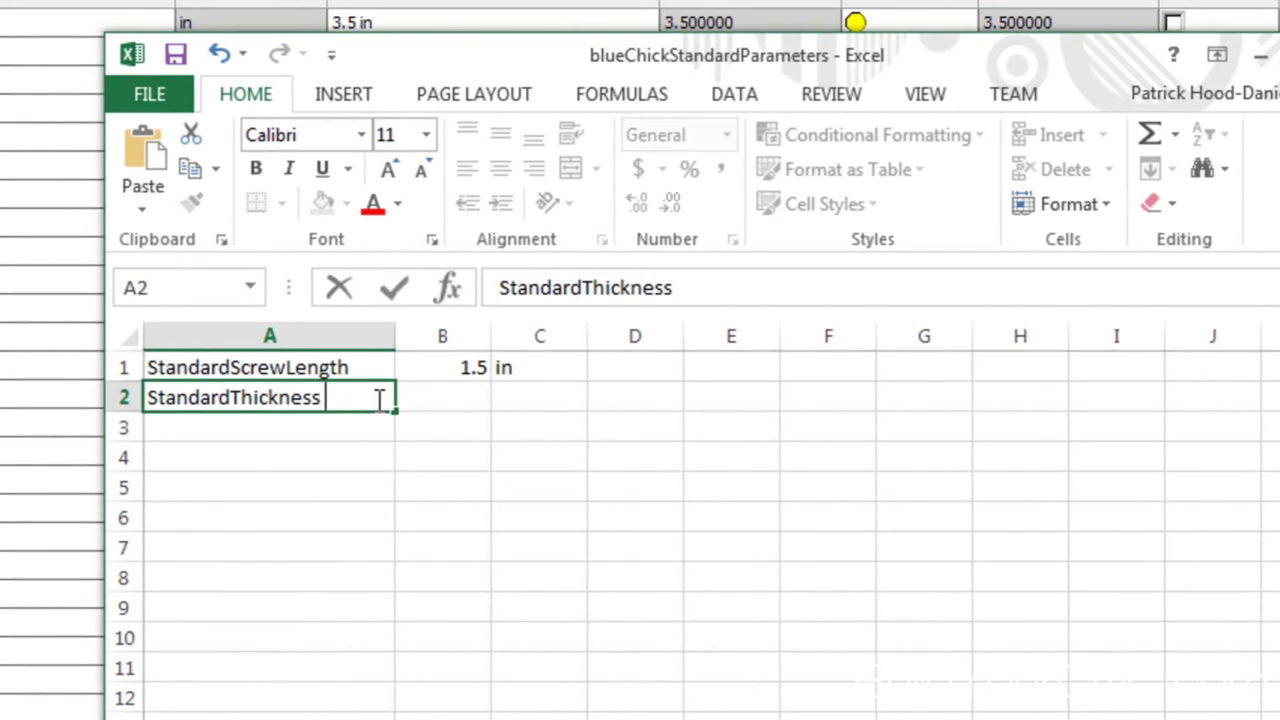
text(OfMaterial)
key(Return)
drag(395, 337, 450, 342)
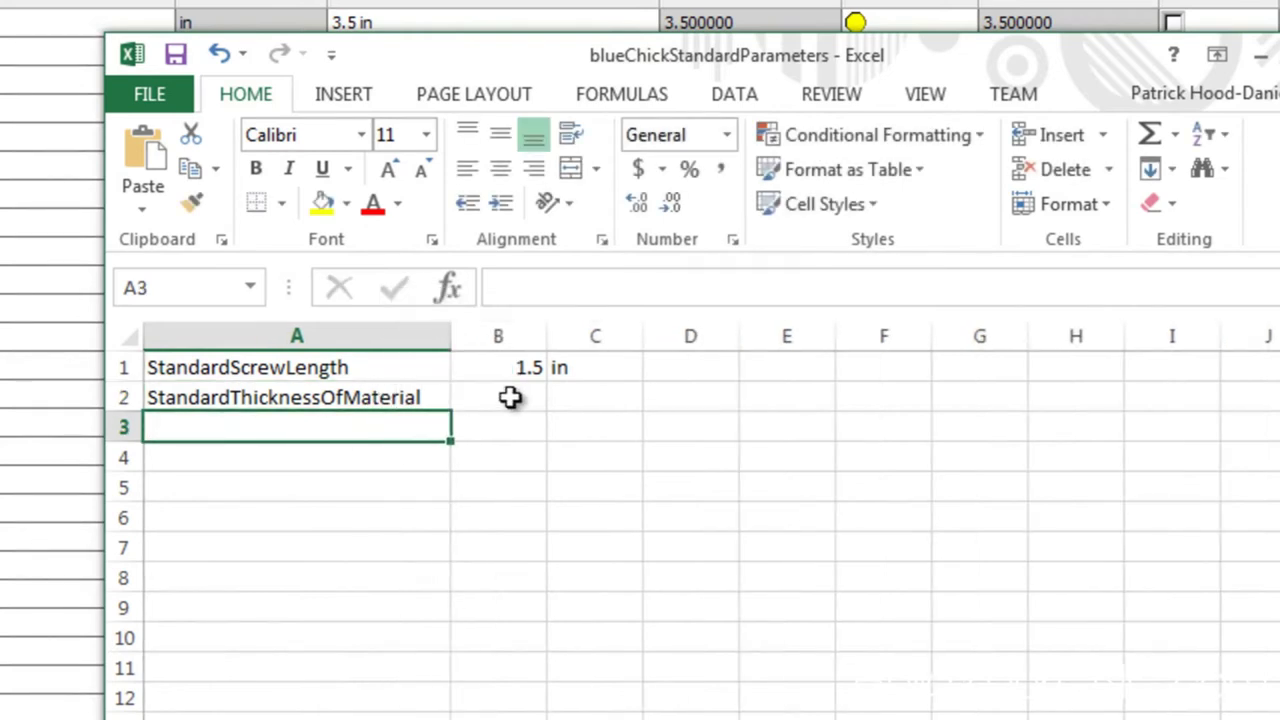
Give StandardThicknessOfMaterial a value of .75 in cell B2 and the unit in in cell C2
click(509, 397)
double_click(513, 398)
text(.75)
key(Return)
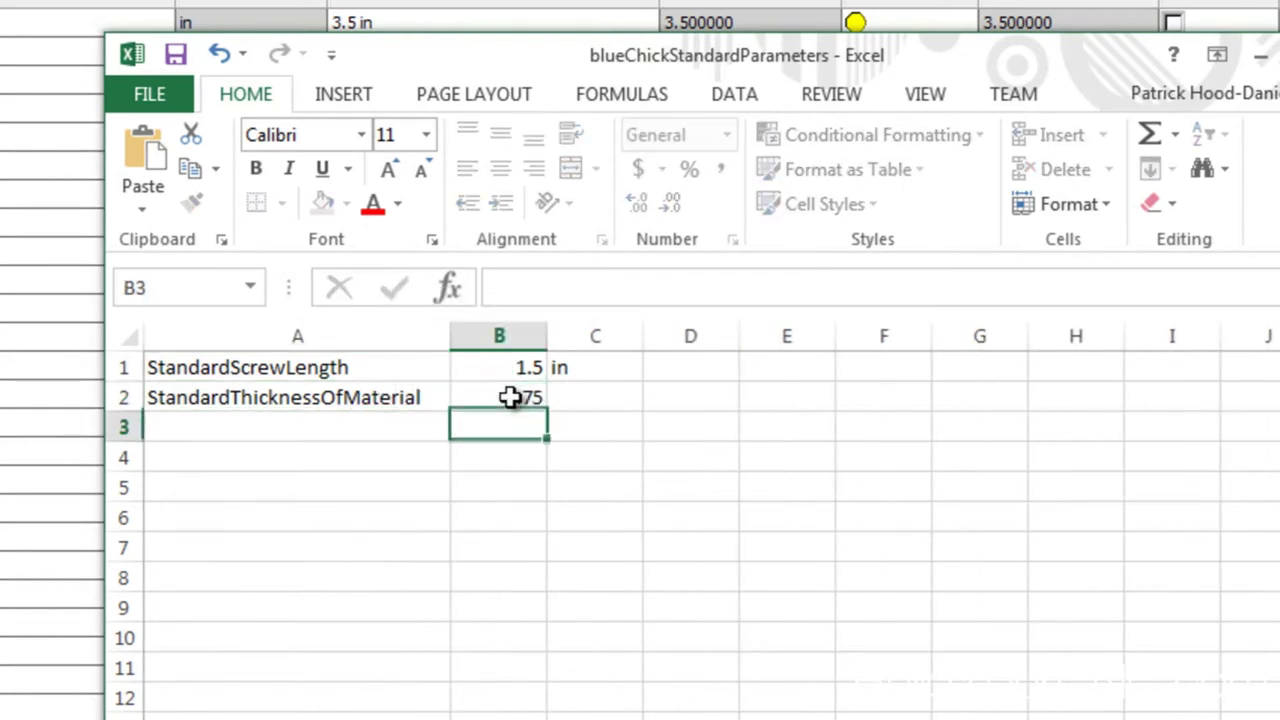
key(Right)
key(Up)
text(in)
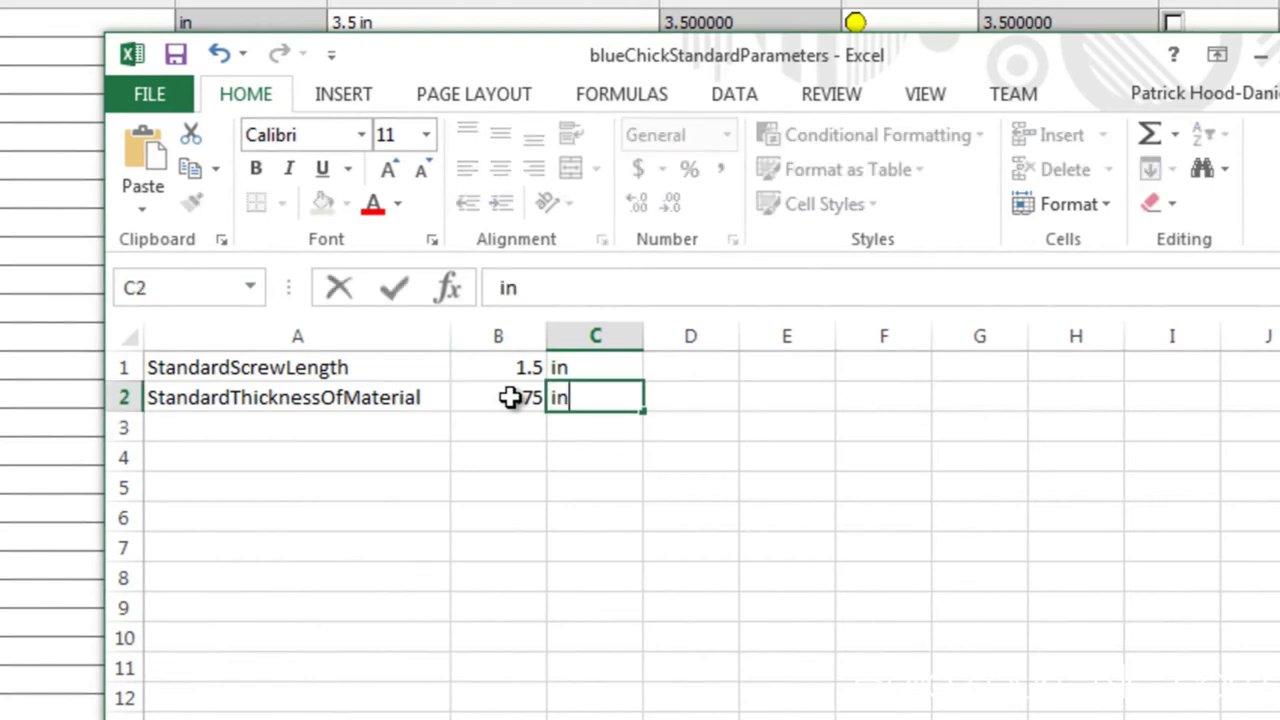
Save the workbook, switch to Inventor and check the part's parameter list for the added StandardThicknessOfMaterial entry
click(174, 57)
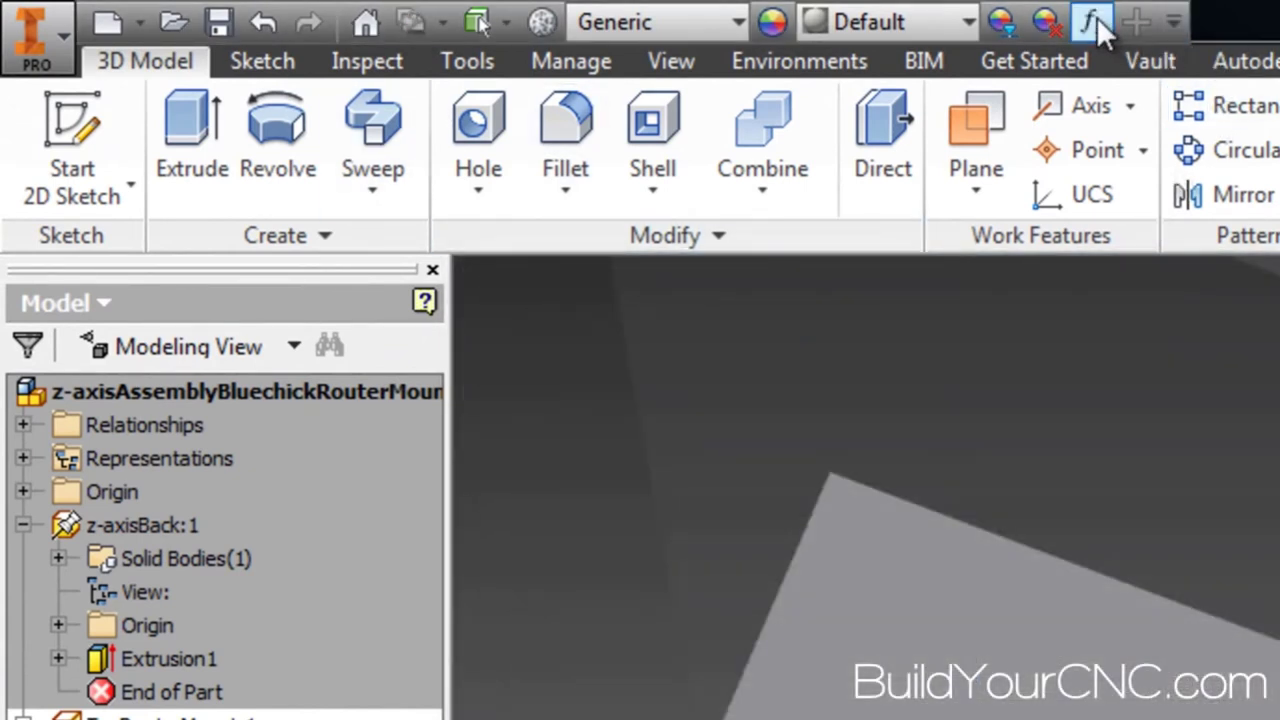
click(1093, 22)
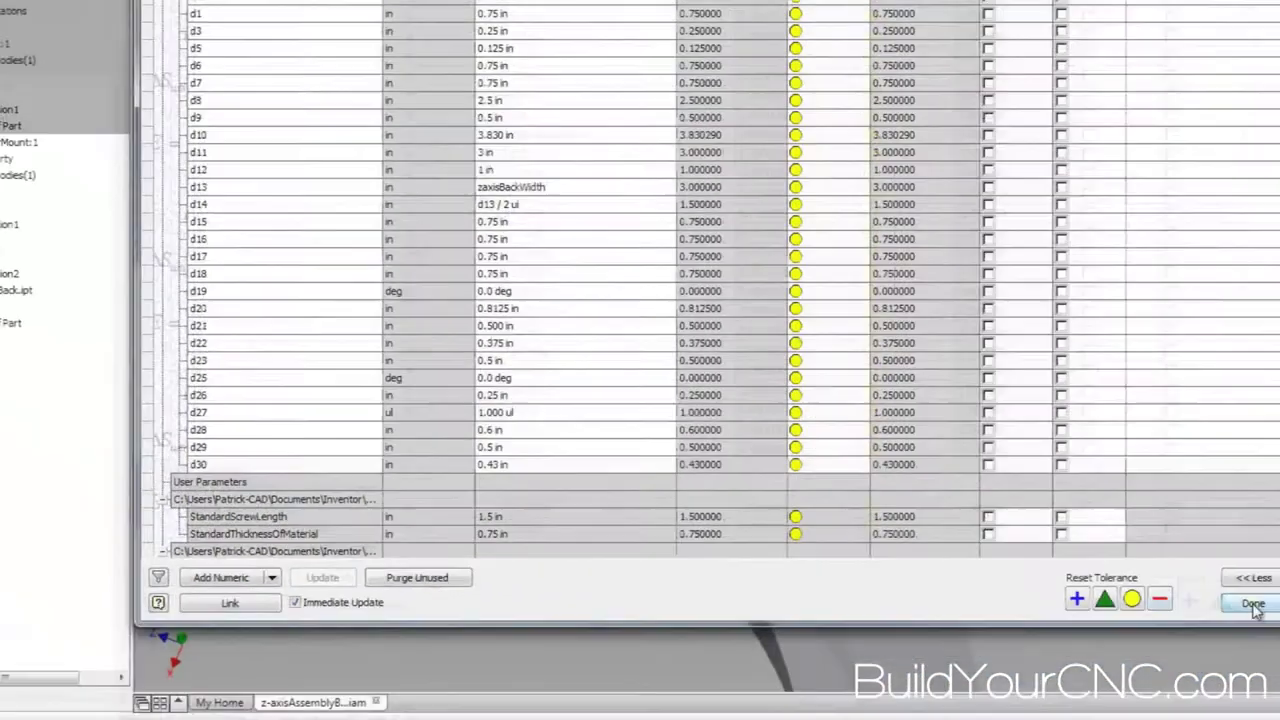
click(1253, 605)
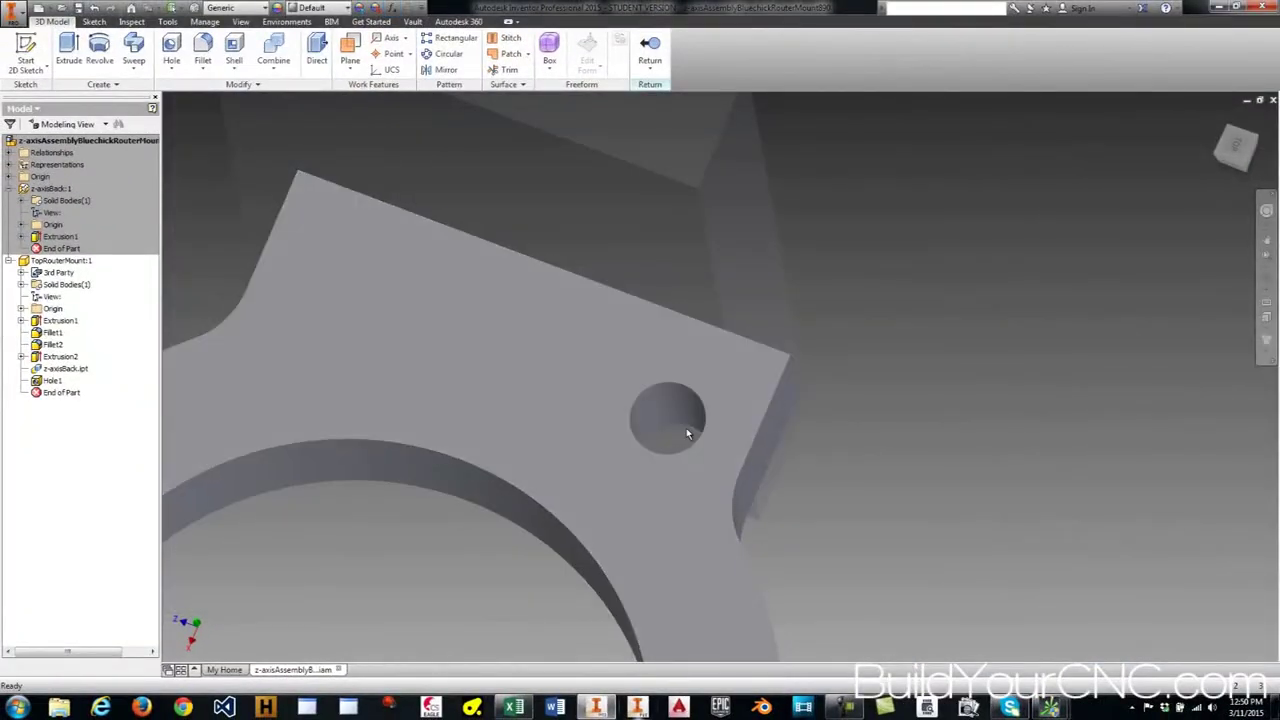
Edit the mount's hole and set its distance from the long straight edge to the StandardScrewLength parameter
scroll(686, 425, up, 3)
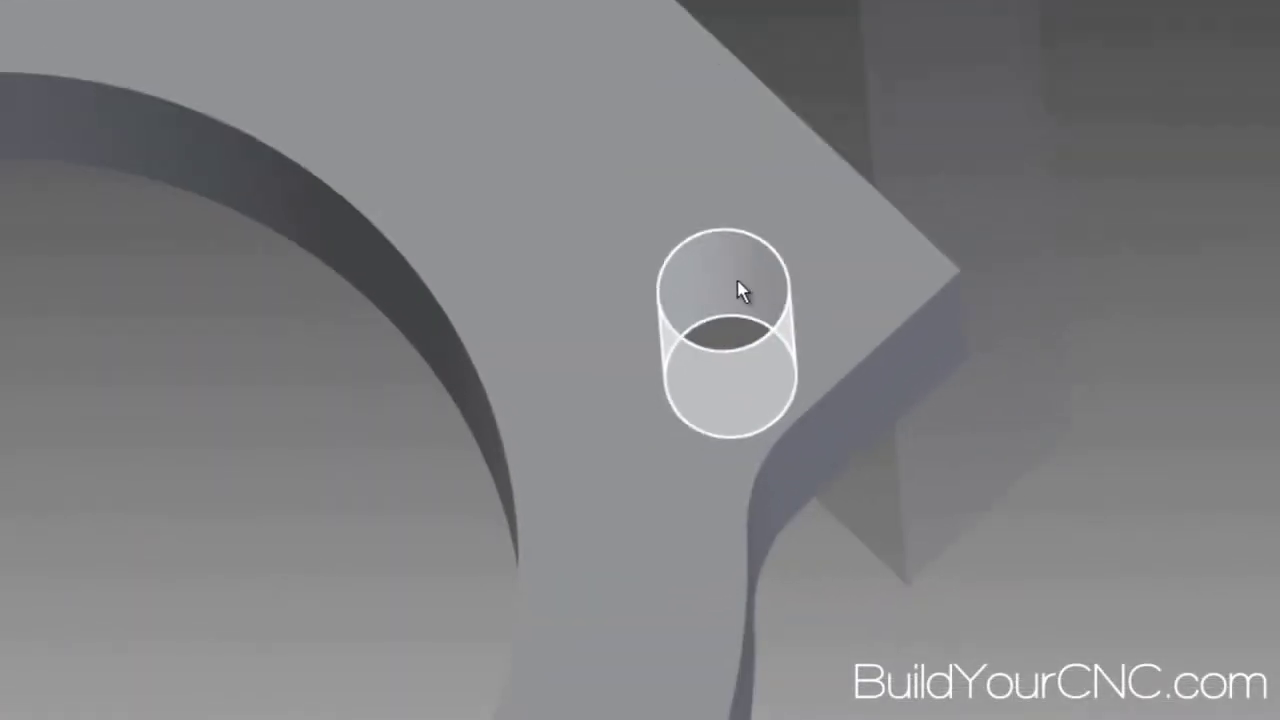
click(737, 279)
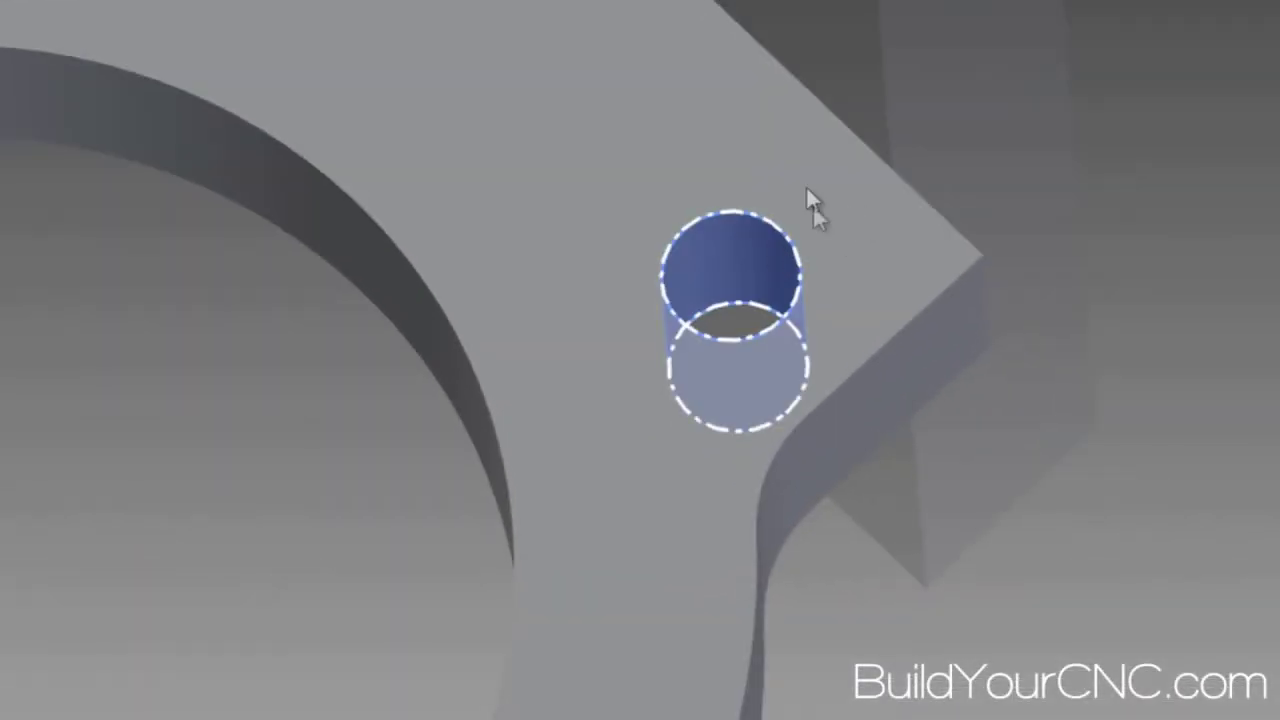
click(864, 208)
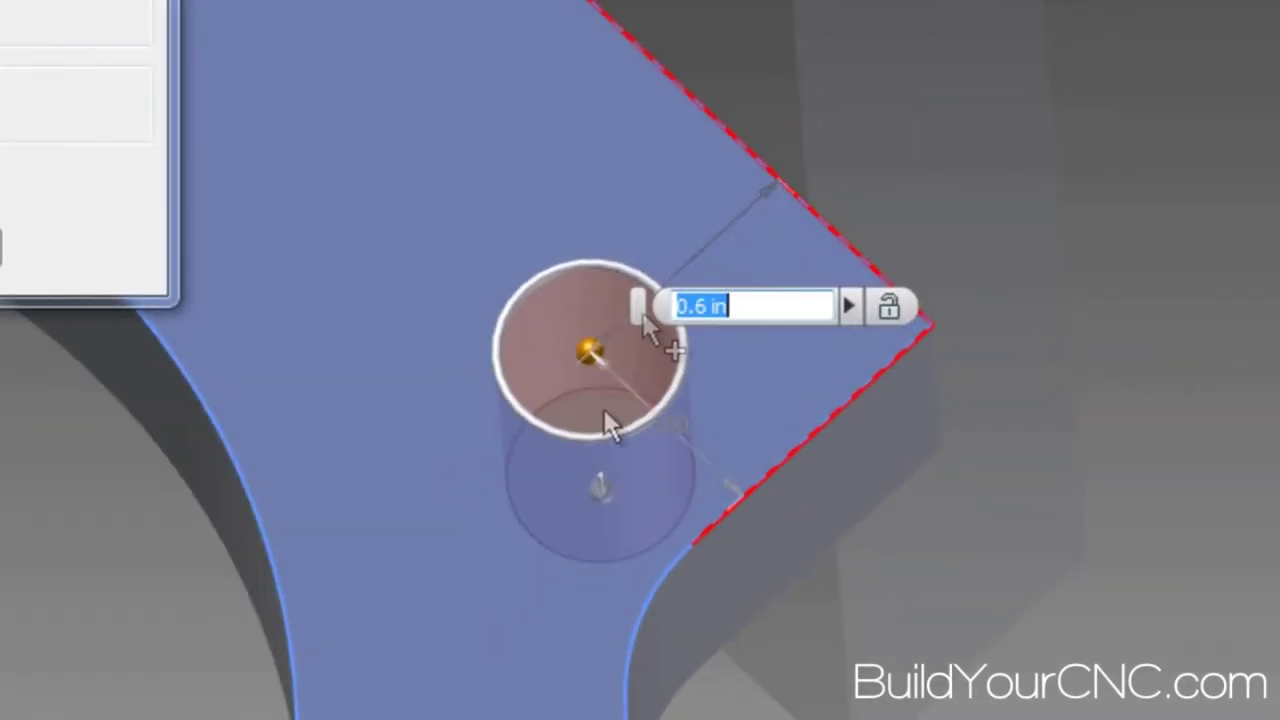
click(677, 440)
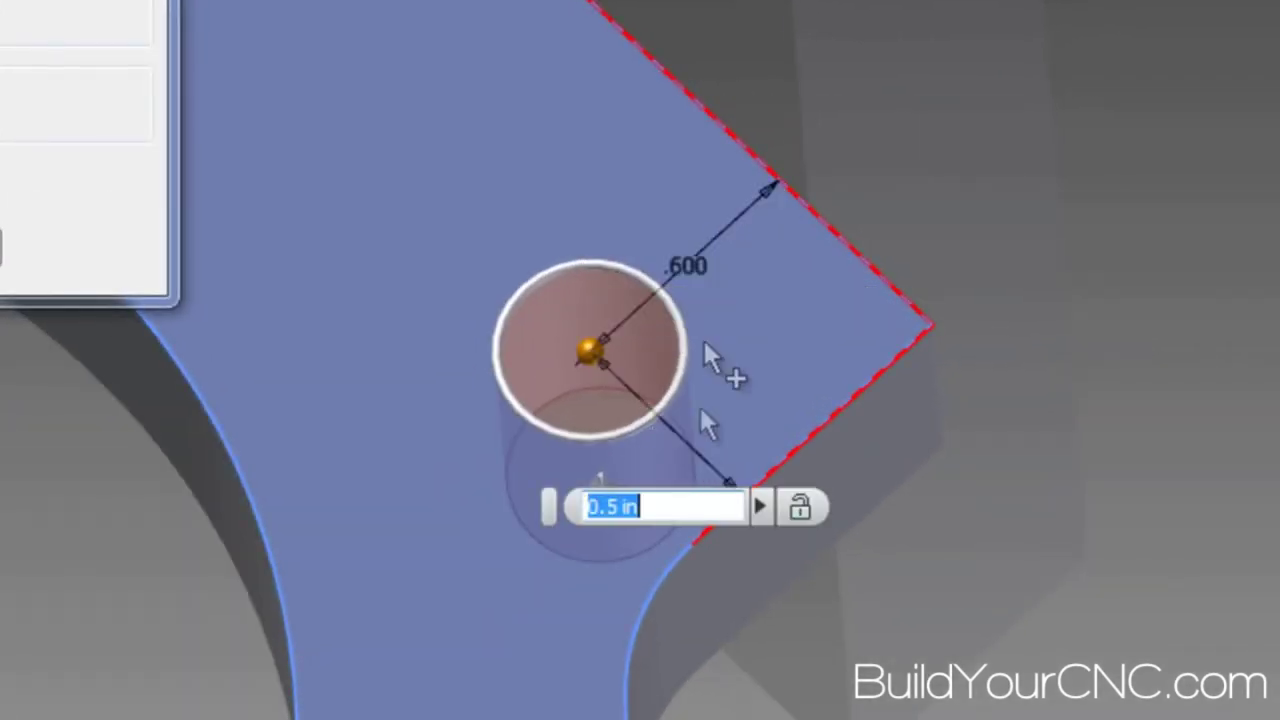
click(689, 258)
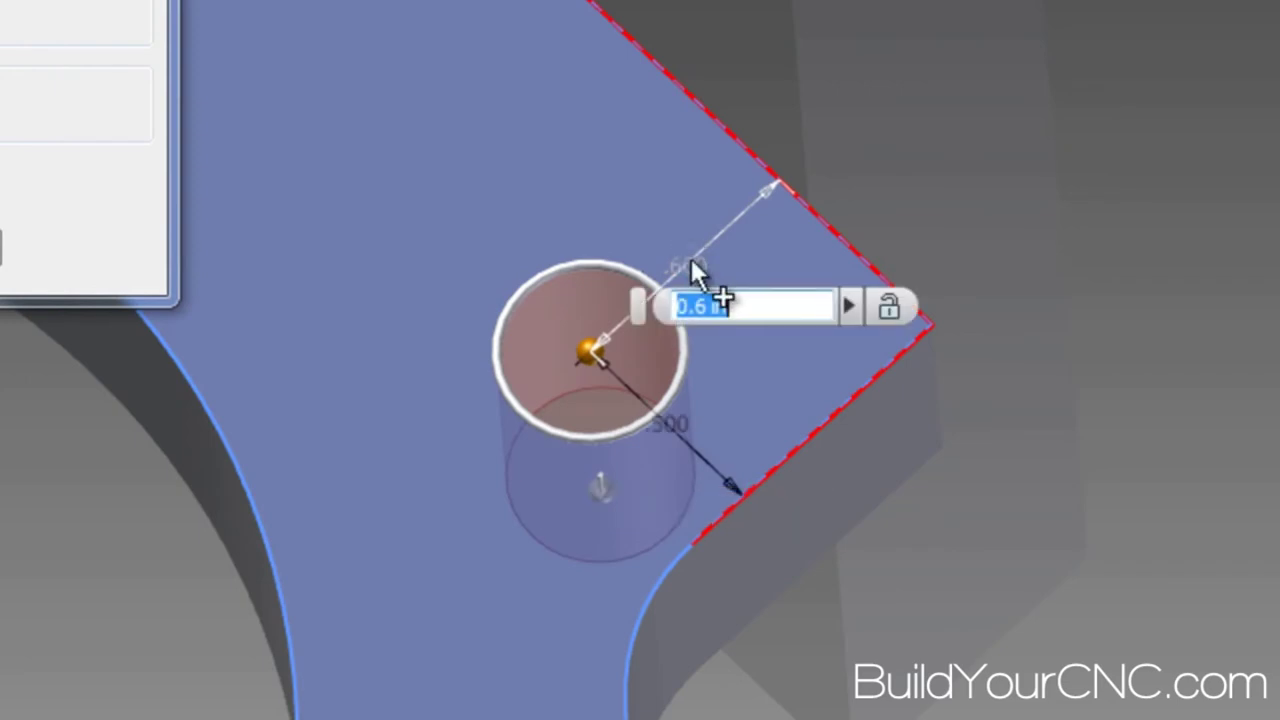
click(848, 306)
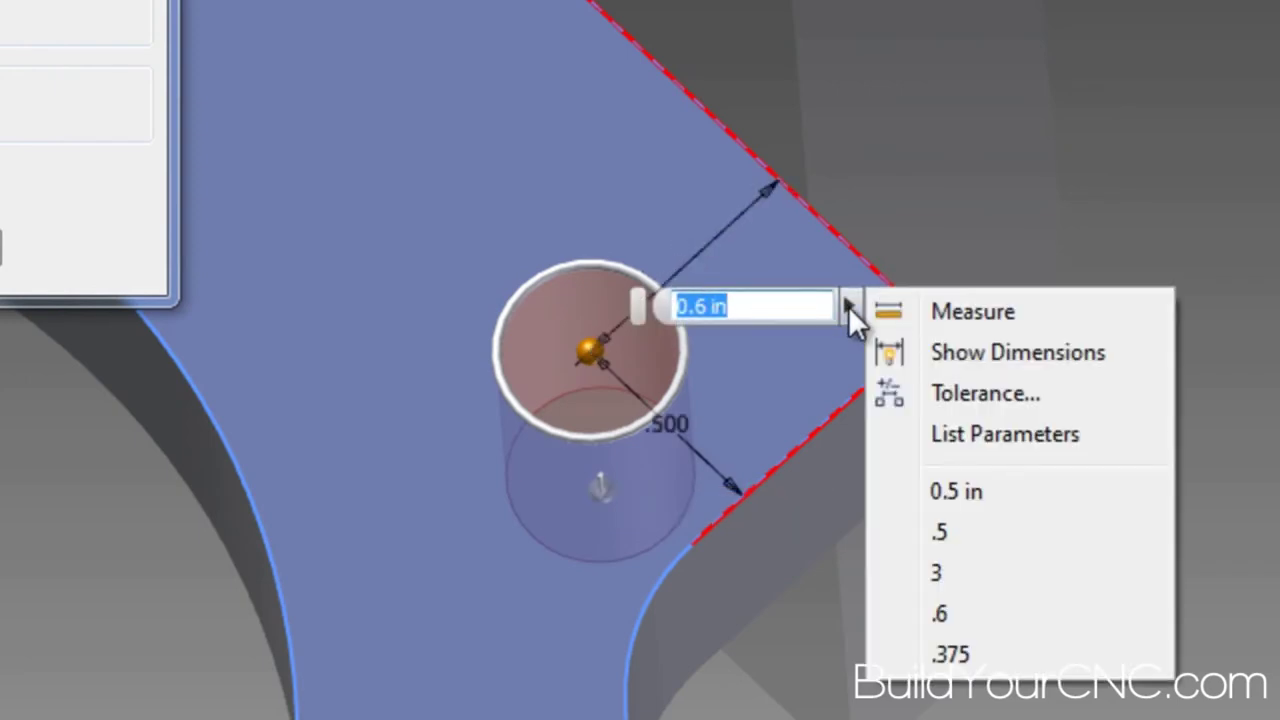
click(1005, 440)
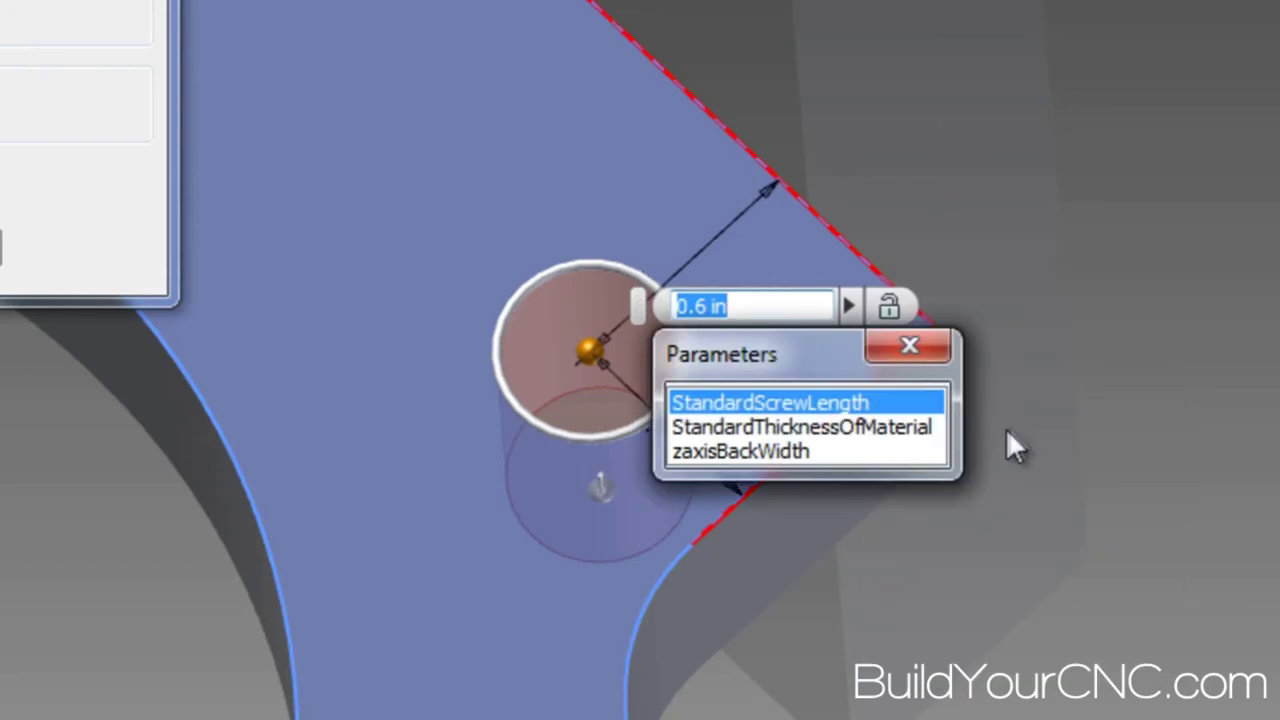
drag(785, 352, 854, 427)
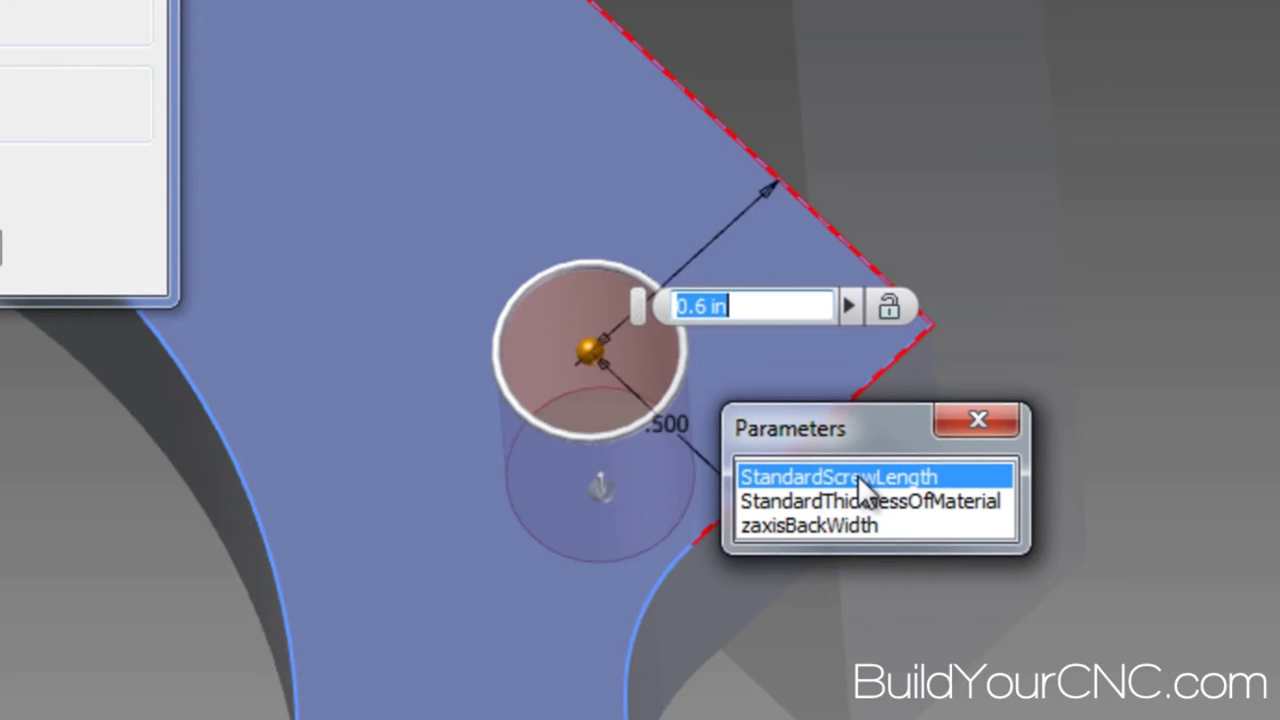
double_click(833, 477)
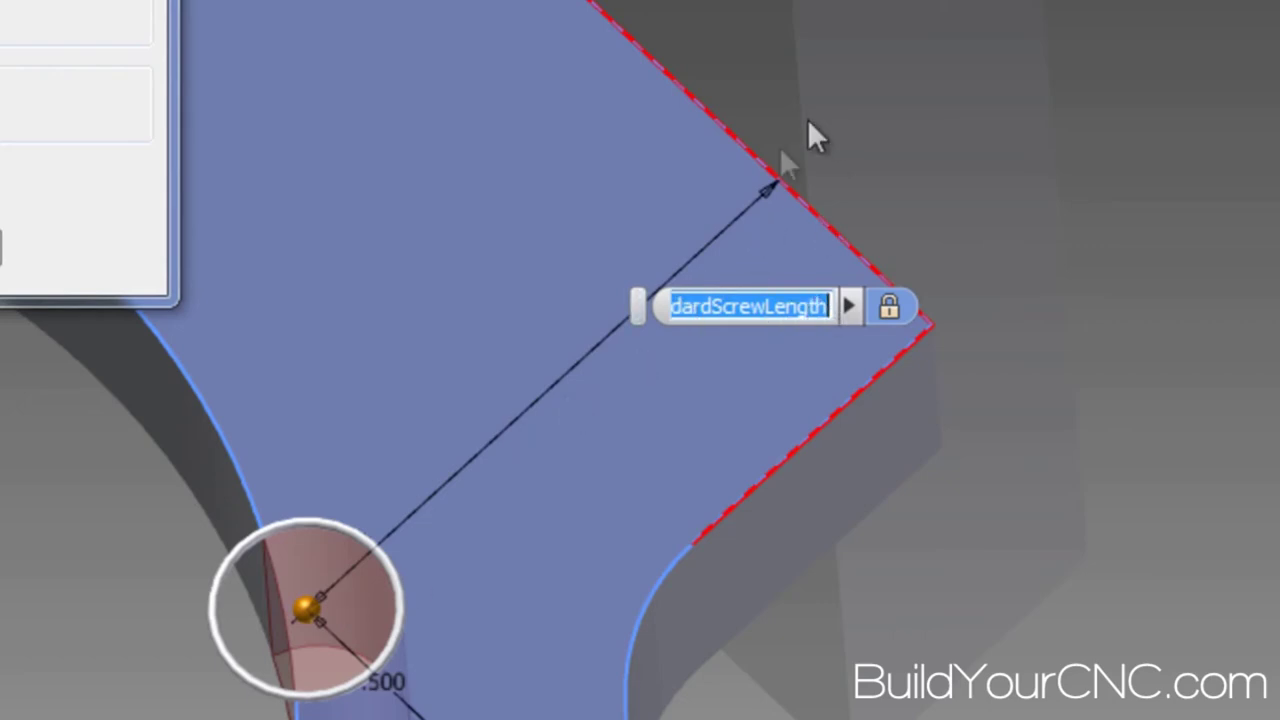
Subtract the StandardThicknessOfMaterial parameter from StandardScrewLength in the hole's distance from the long edge
click(802, 305)
key(End)
text(-)
key(BackSpace)
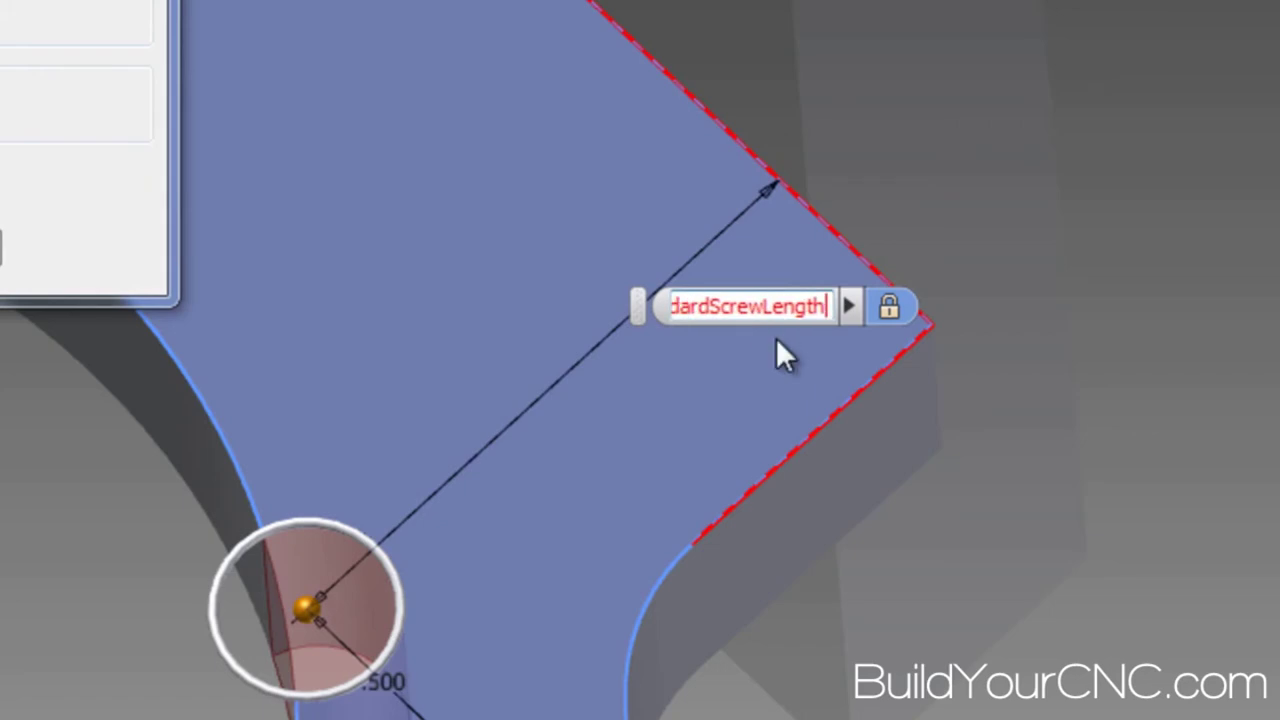
text(-)
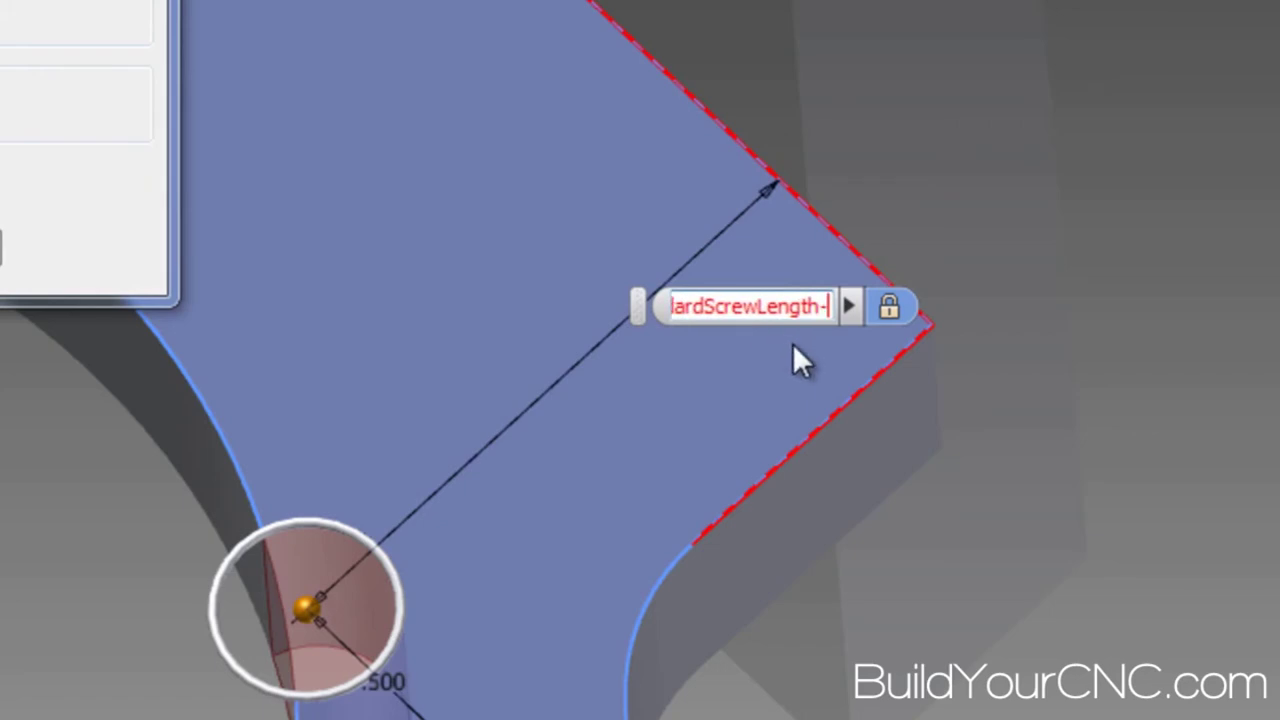
click(850, 306)
click(985, 430)
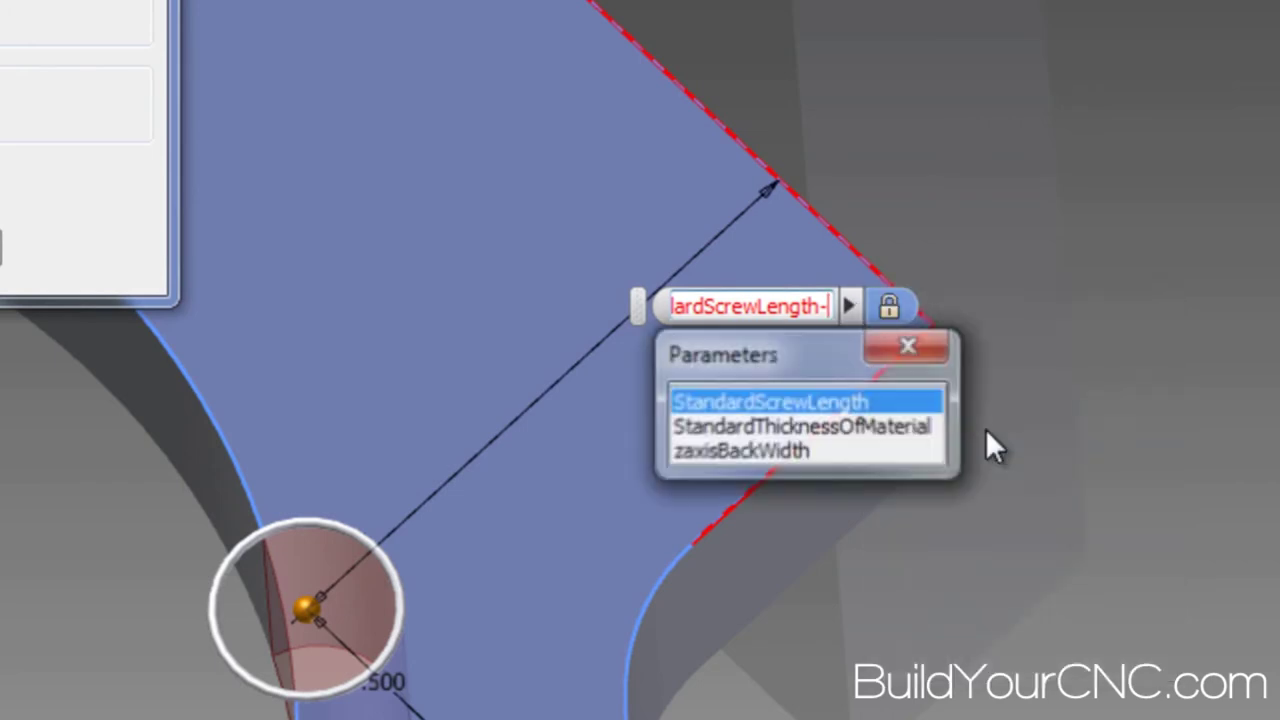
click(766, 430)
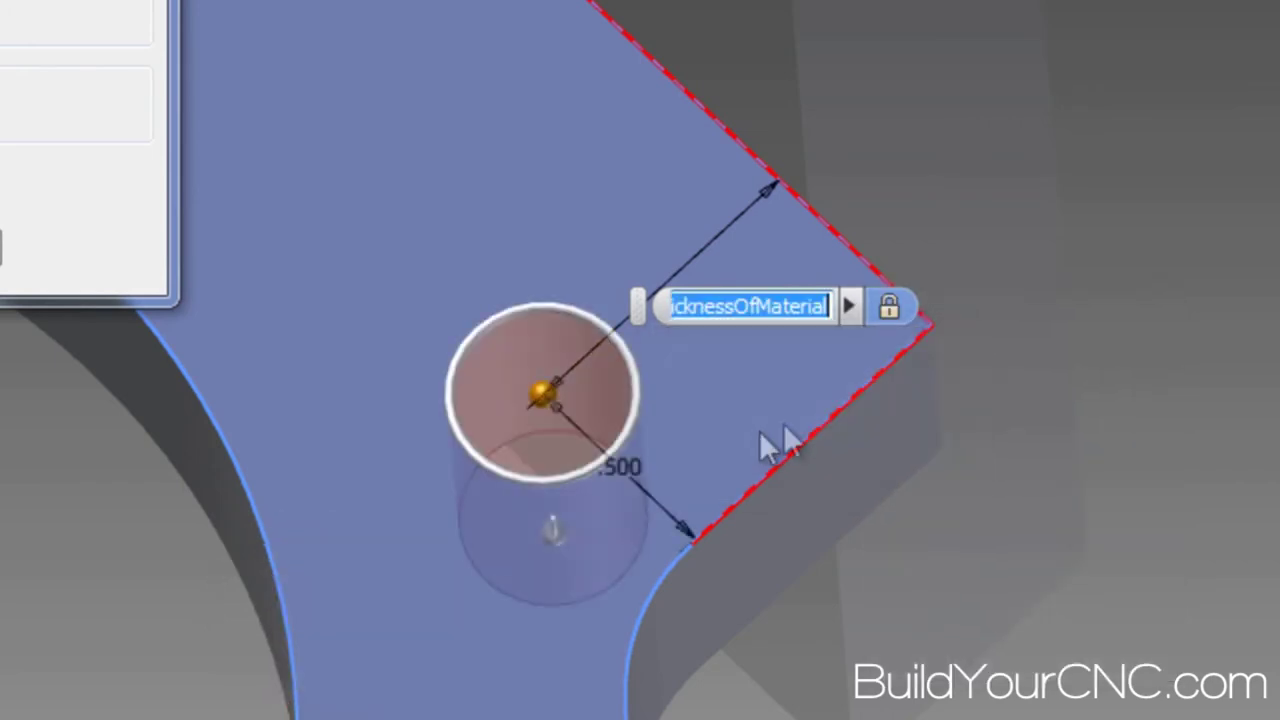
Examine the full expression for the hole's distance from the long edge, checking both parameter names and the subtraction between them
key(Left)
key(Left)
key(Left)
key(Left)
key(Left)
key(Left)
key(Left)
key(Left)
key(Left)
key(Left)
key(Left)
key(Left)
key(Left)
key(Left)
key(Left)
key(Left)
key(Left)
key(Left)
key(Left)
key(Left)
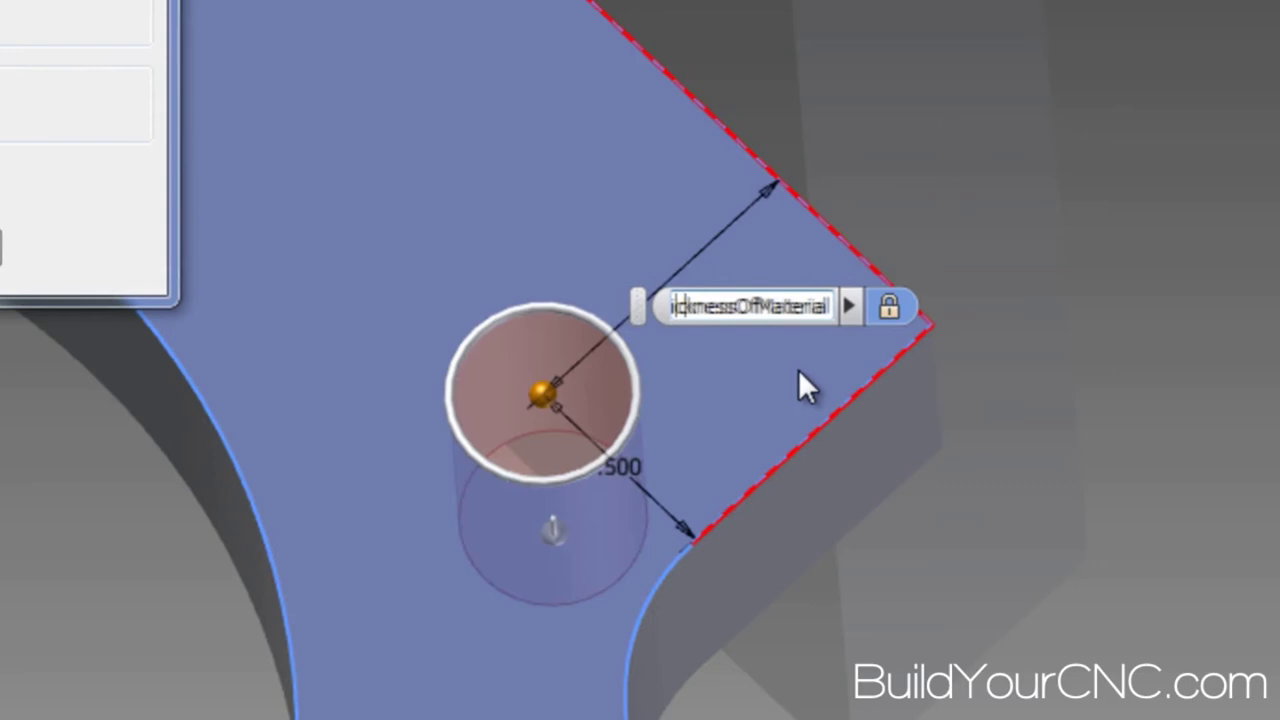
key(Left)
key(Left)
key(Right)
key(Right)
key(Right)
key(Right)
key(Right)
key(Right)
key(Right)
key(Right)
key(Right)
key(Right)
key(Right)
key(Right)
key(Right)
key(Right)
key(Right)
key(Right)
key(Right)
key(Right)
key(Right)
key(Right)
key(Right)
key(Right)
key(Right)
key(Right)
key(Right)
key(Right)
key(Right)
key(Right)
key(Right)
key(Right)
key(Right)
key(Right)
key(Right)
key(Right)
key(Right)
key(Right)
key(Right)
key(Right)
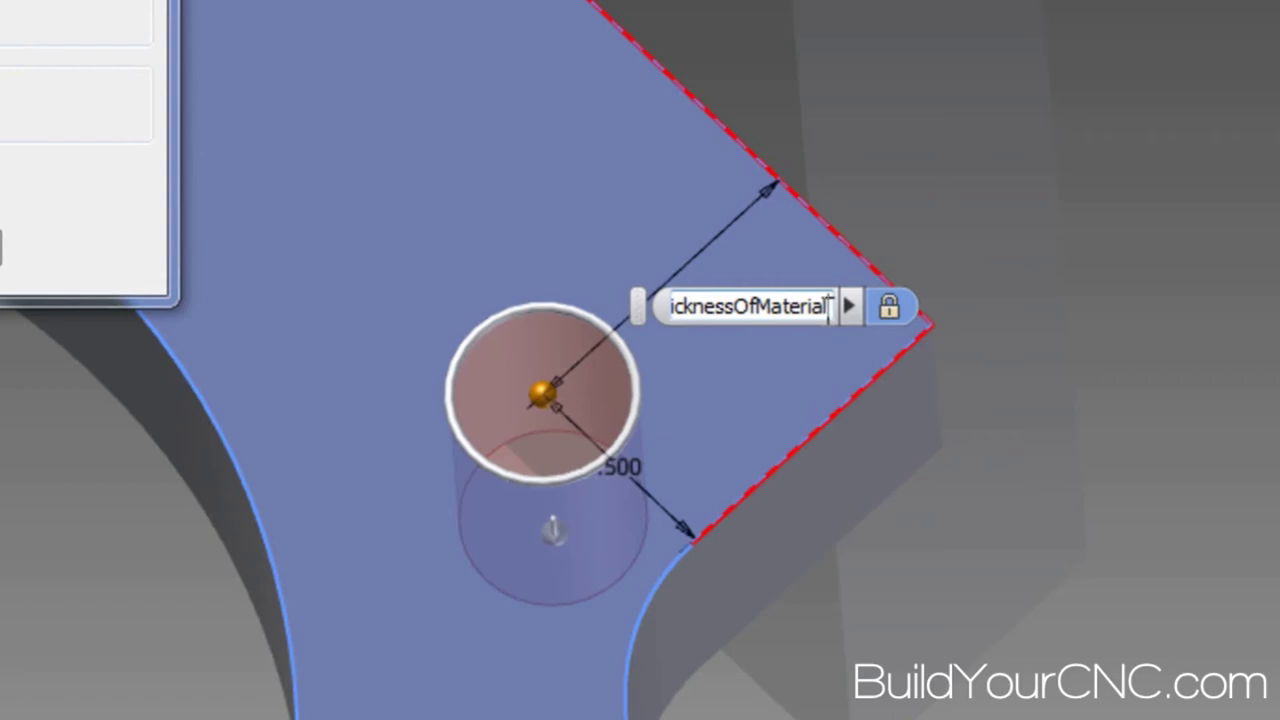
key(Left)
key(Left)
key(Left)
key(Left)
key(Left)
key(Left)
key(Left)
key(Left)
key(Left)
key(Left)
key(Left)
key(Left)
key(Left)
key(Left)
key(Left)
key(Left)
key(Left)
key(Left)
key(Left)
key(Left)
key(Left)
key(Left)
key(Right)
key(Right)
key(Right)
key(Right)
key(Right)
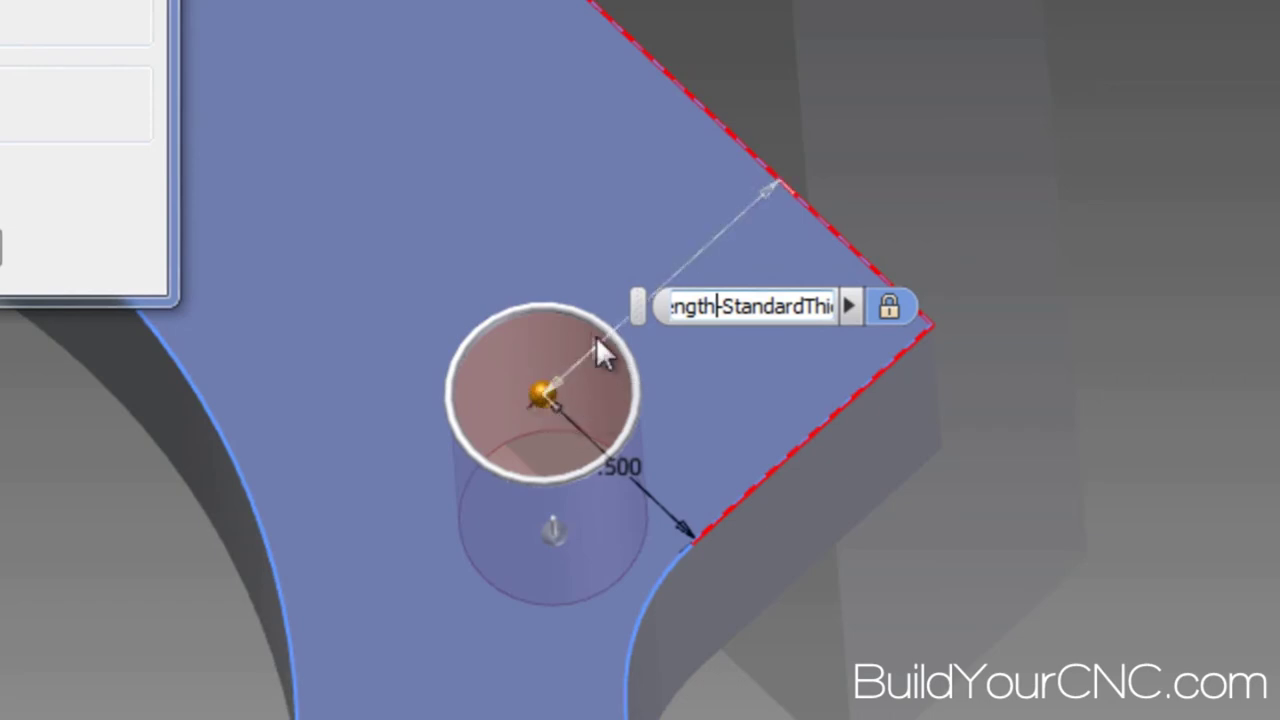
Subtract a further .2 at the end of the hole's long-edge distance expression and apply the hole edit
key(End)
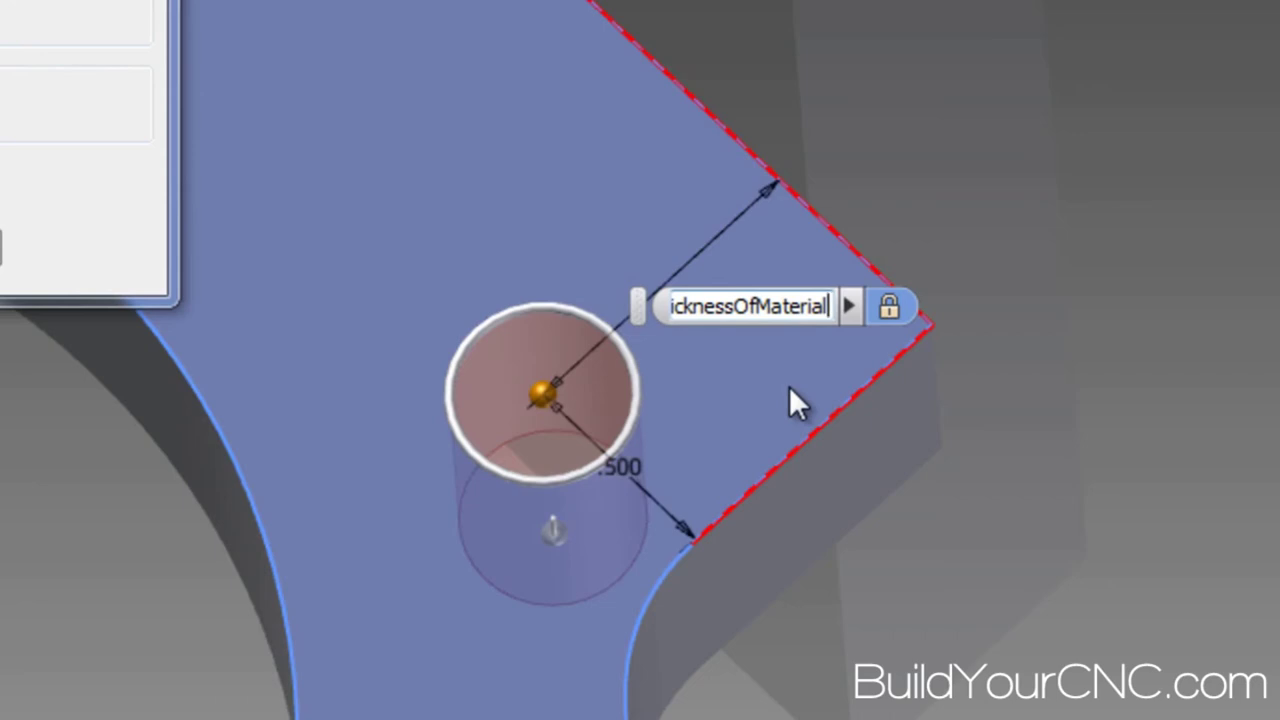
text(-)
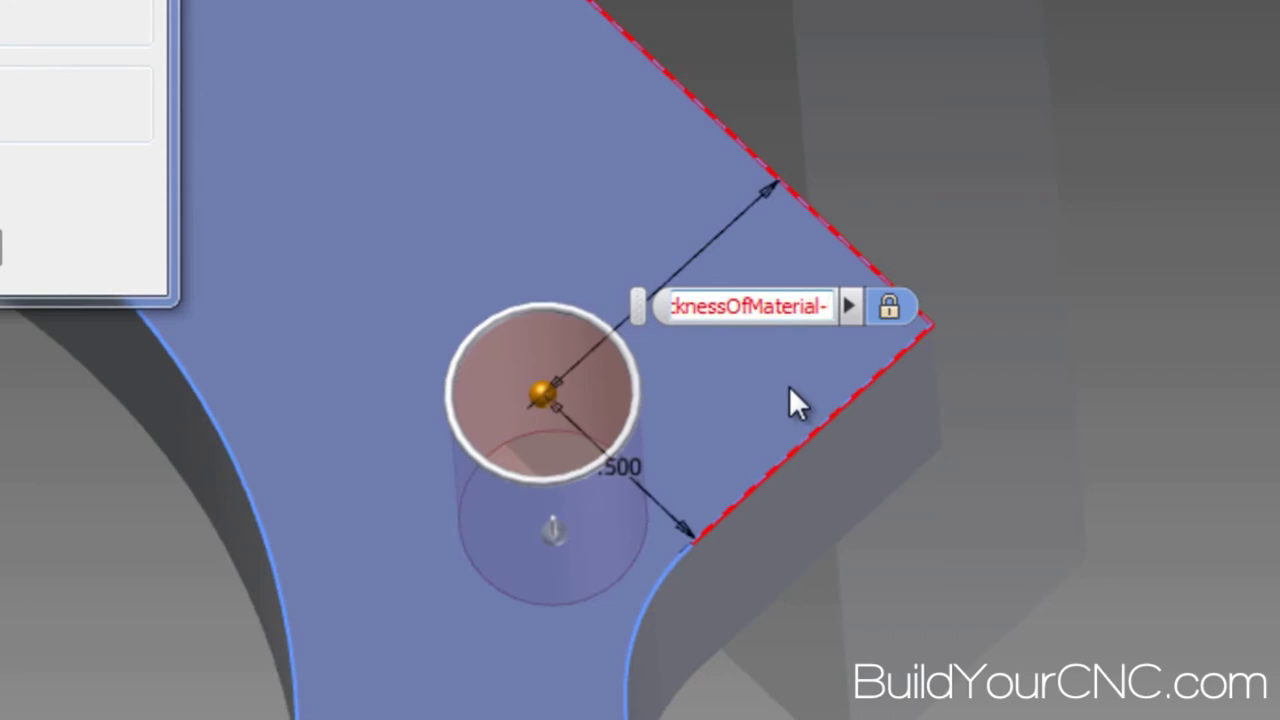
text(.2)
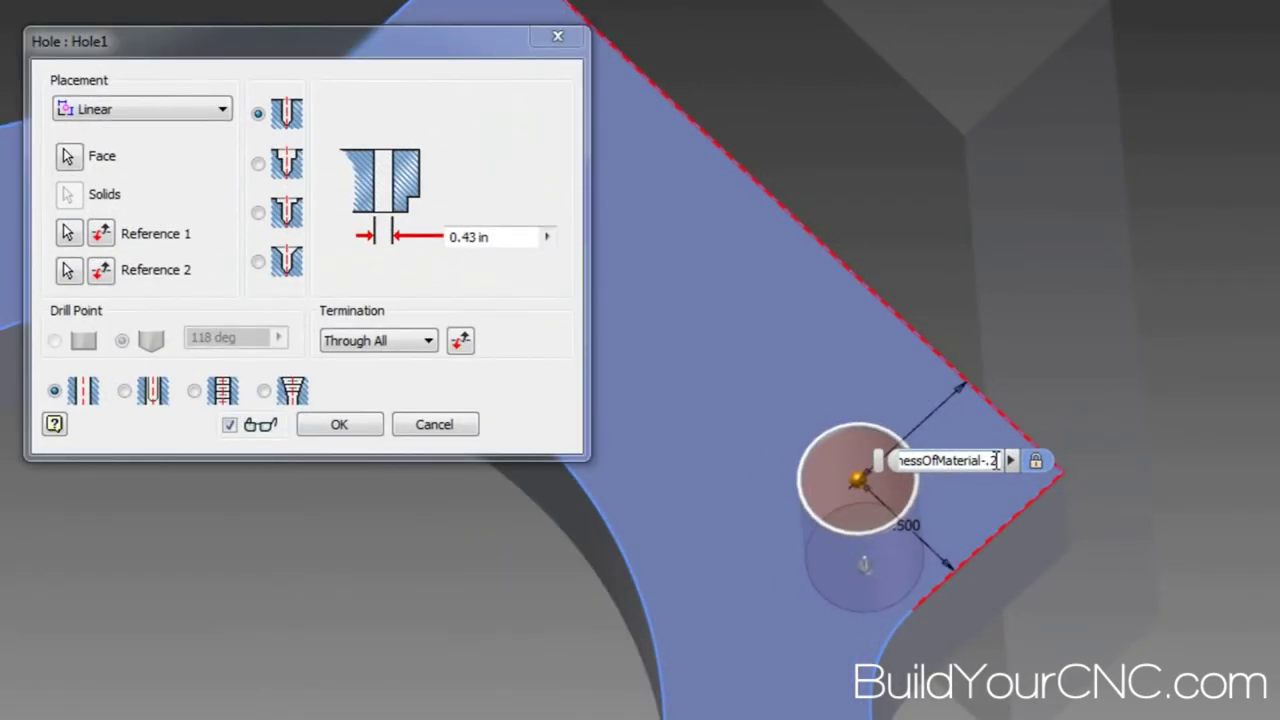
key(Return)
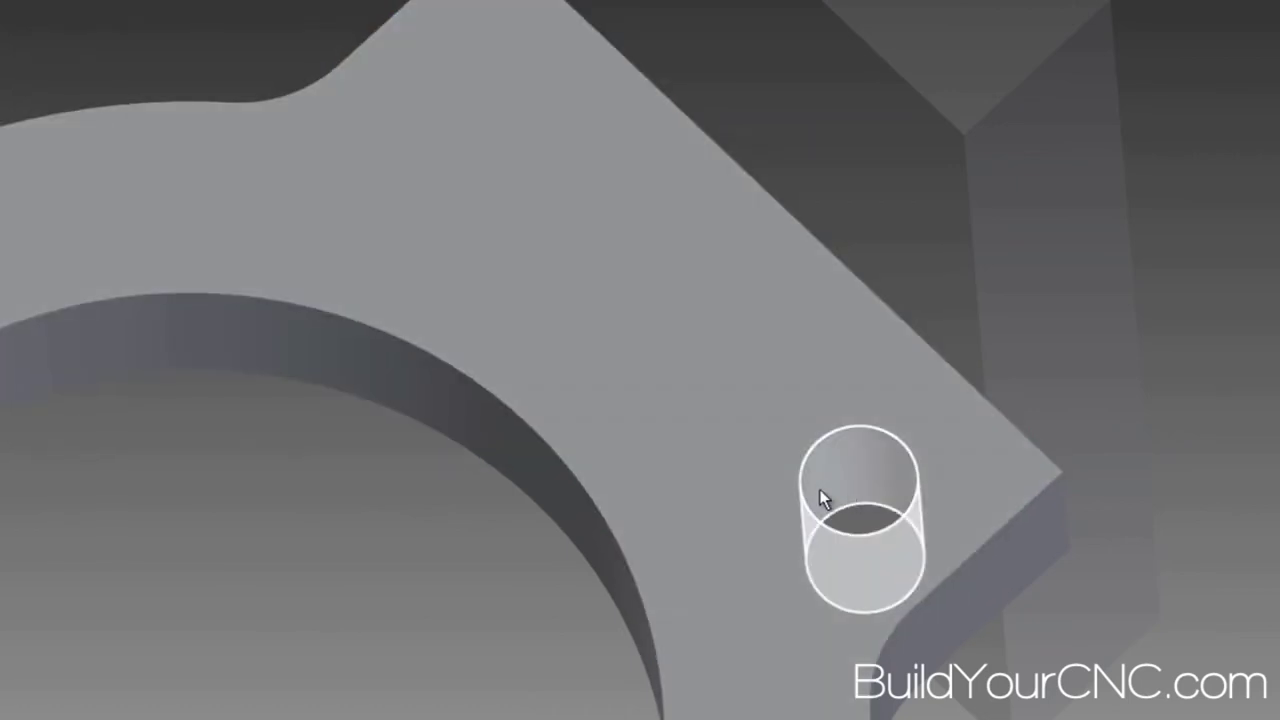
In the parameter list, set the amount subtracted at the end of the d28 equation to 0.1 in, check the hole's position and close the list
mouse_move(818, 488)
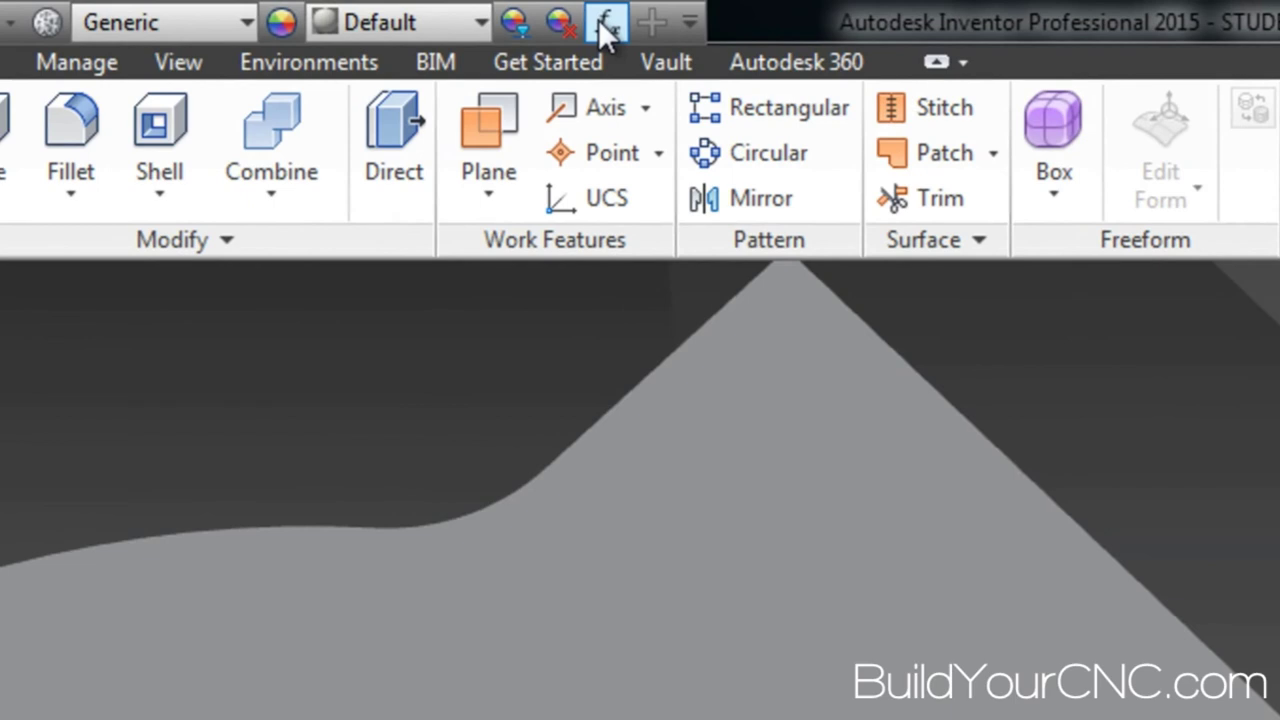
click(605, 28)
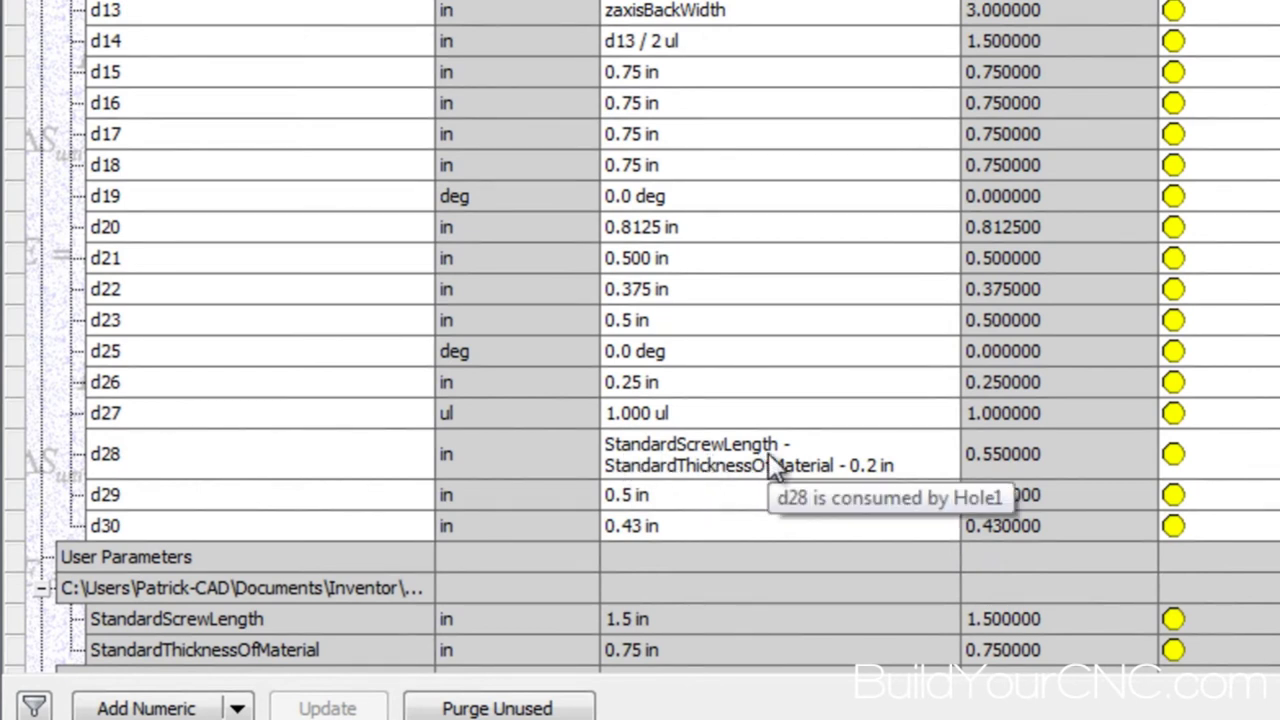
click(866, 468)
click(890, 444)
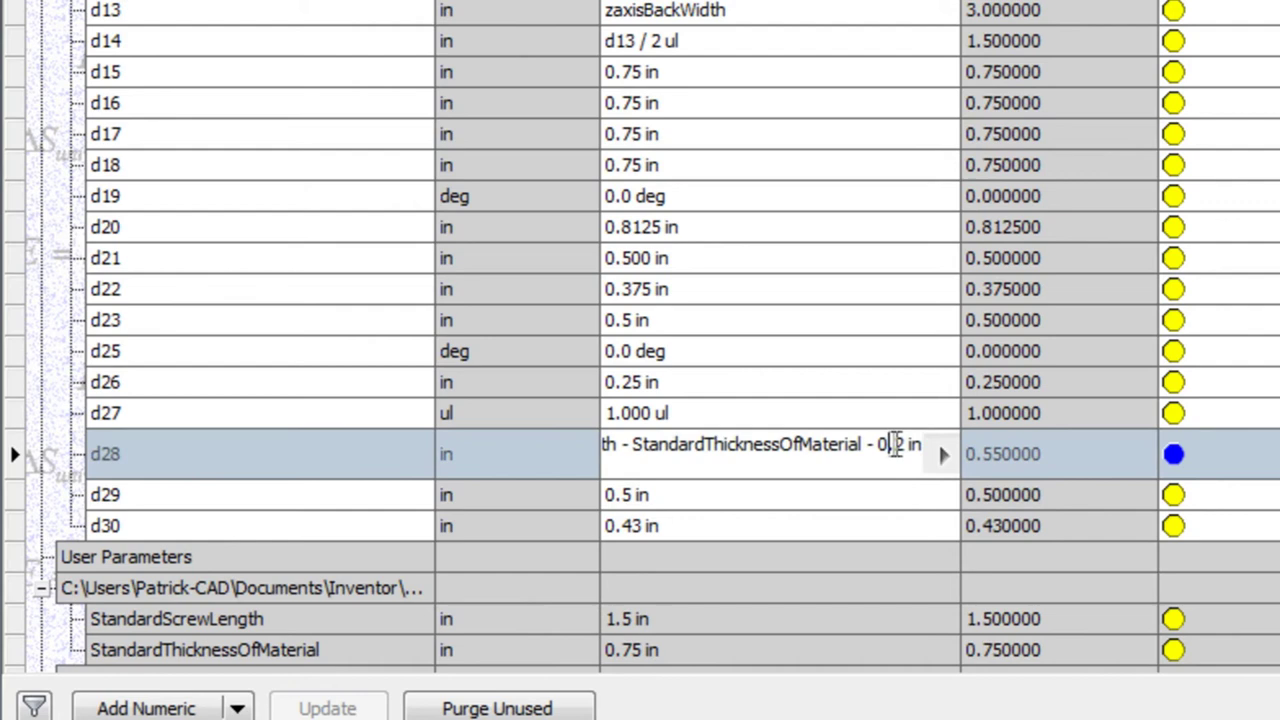
key(Delete)
text(1)
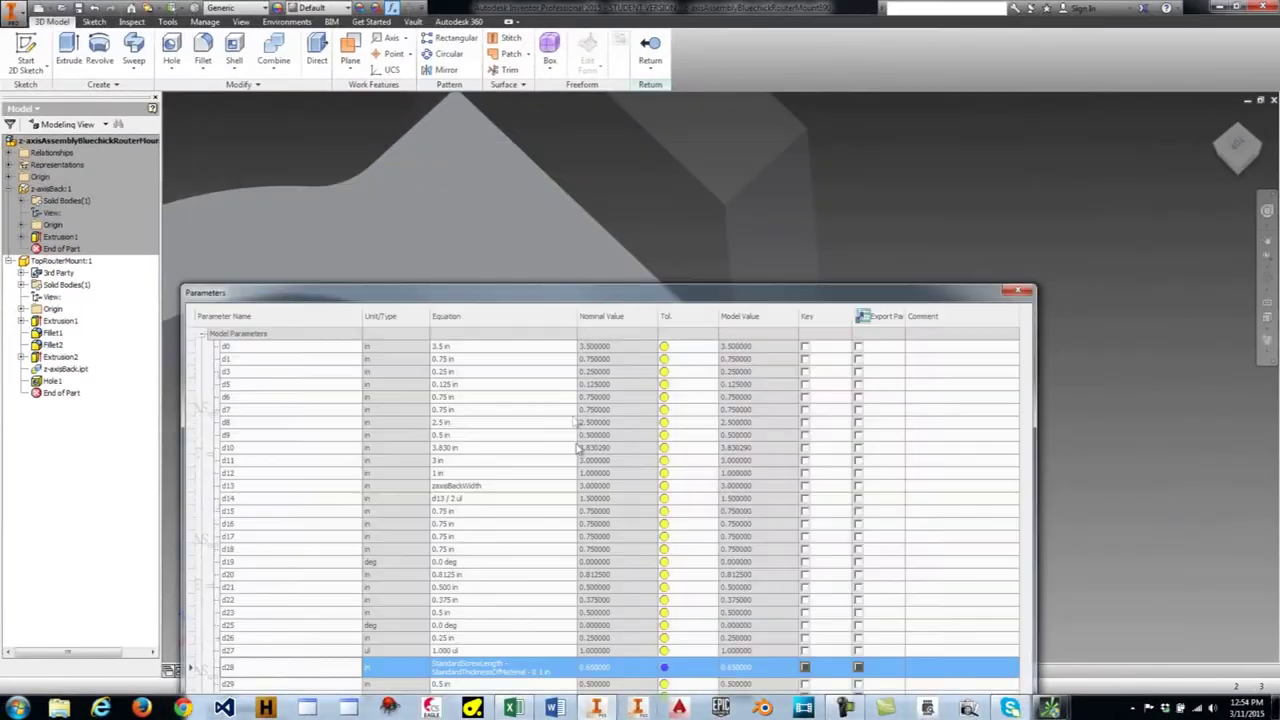
drag(562, 293, 594, 574)
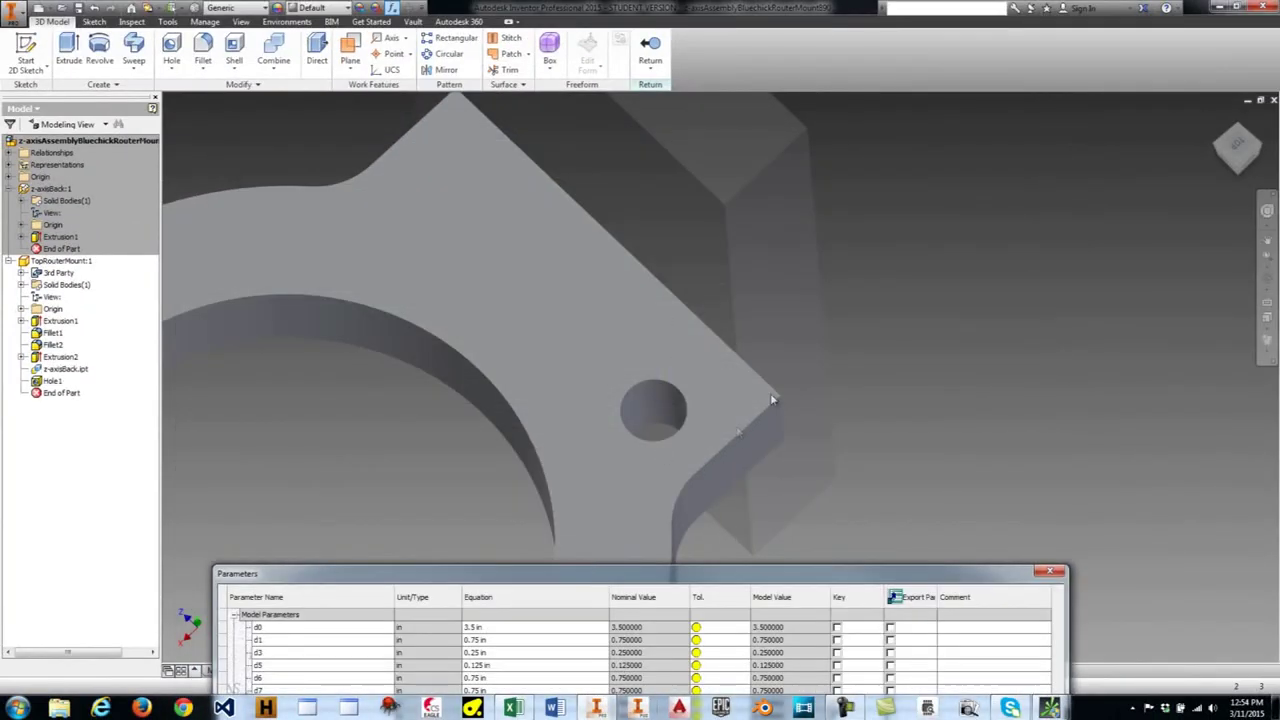
drag(659, 583, 648, 165)
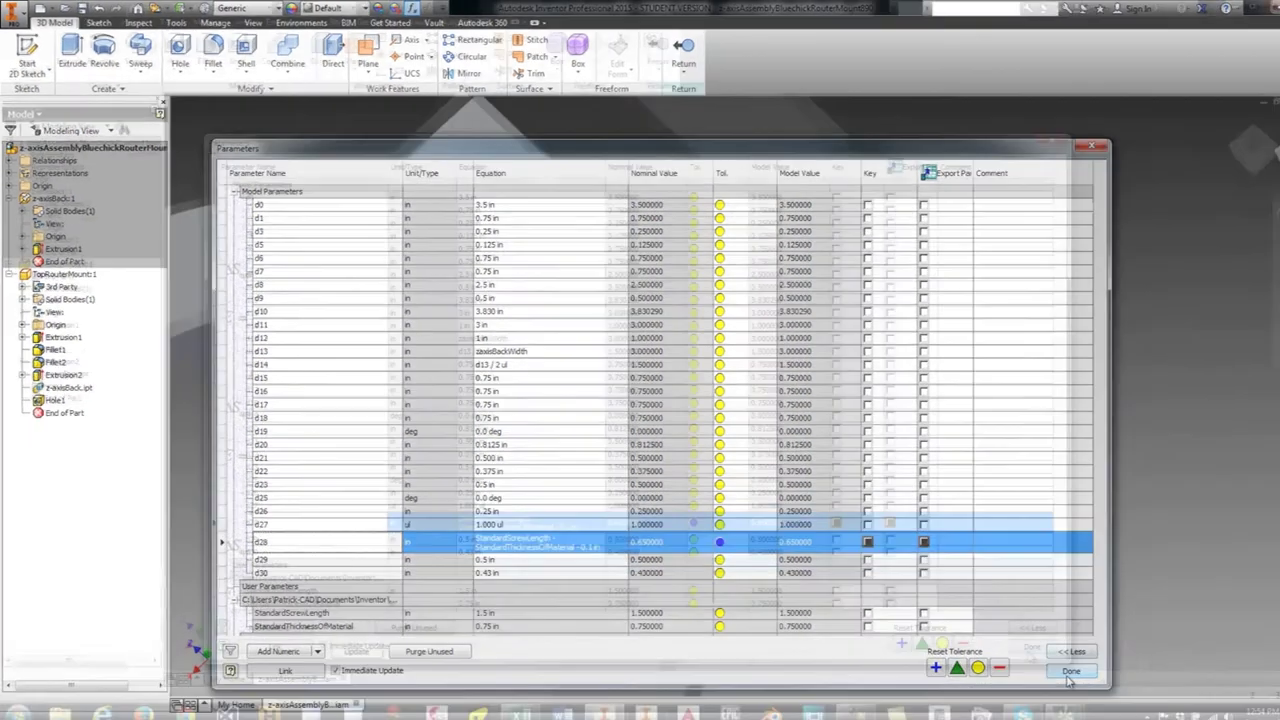
click(1019, 638)
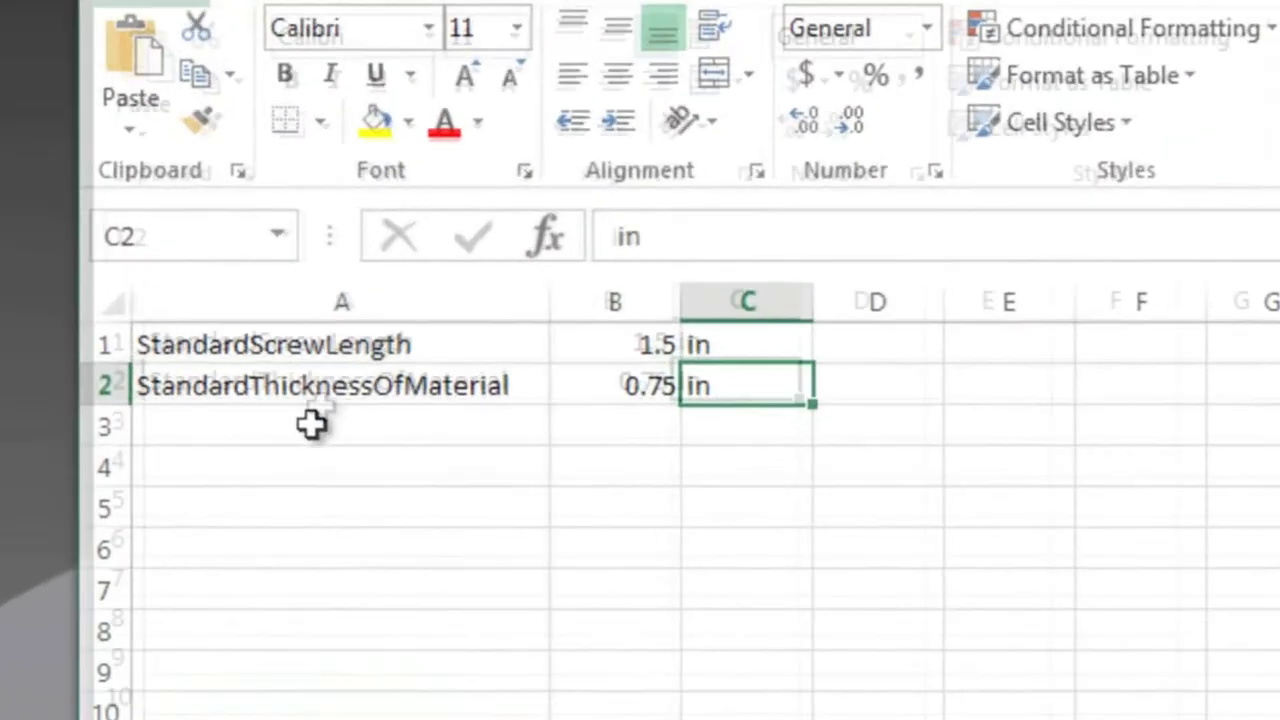
Add a FastenerDistanceFromEdge parameter in row 3 of the Excel sheet with a value of .5 and the unit in
click(371, 326)
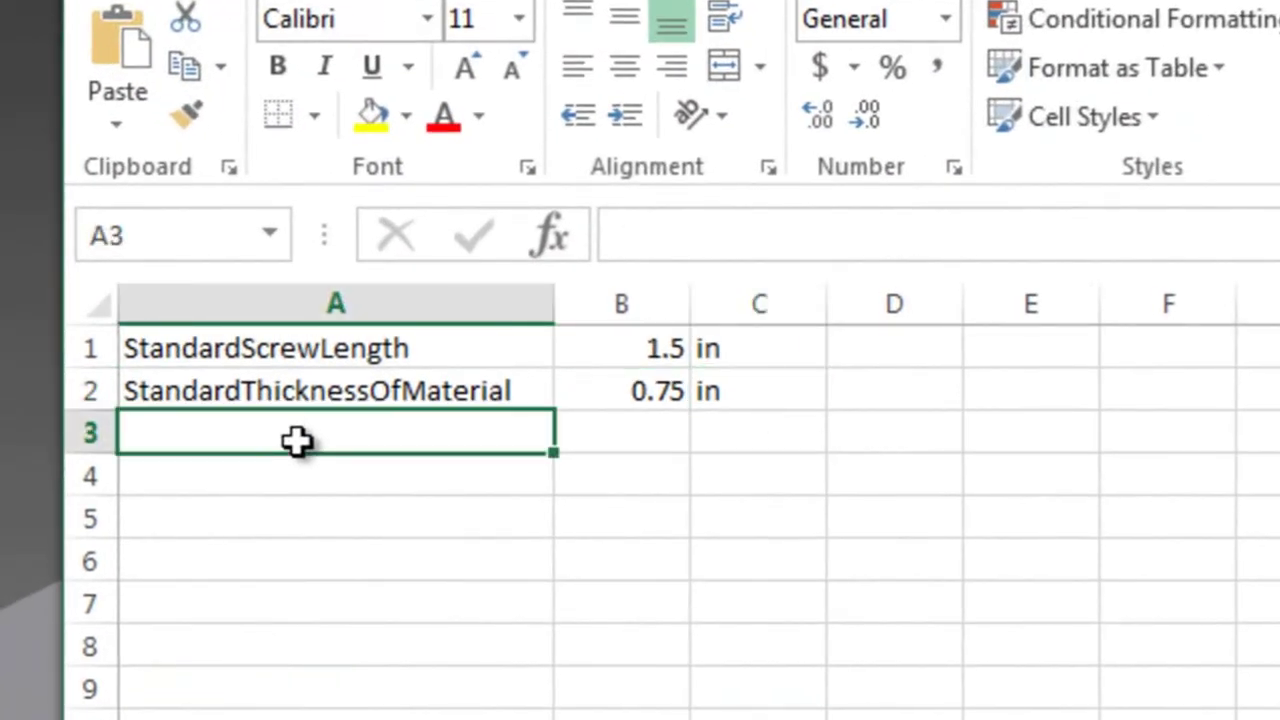
text(Faste)
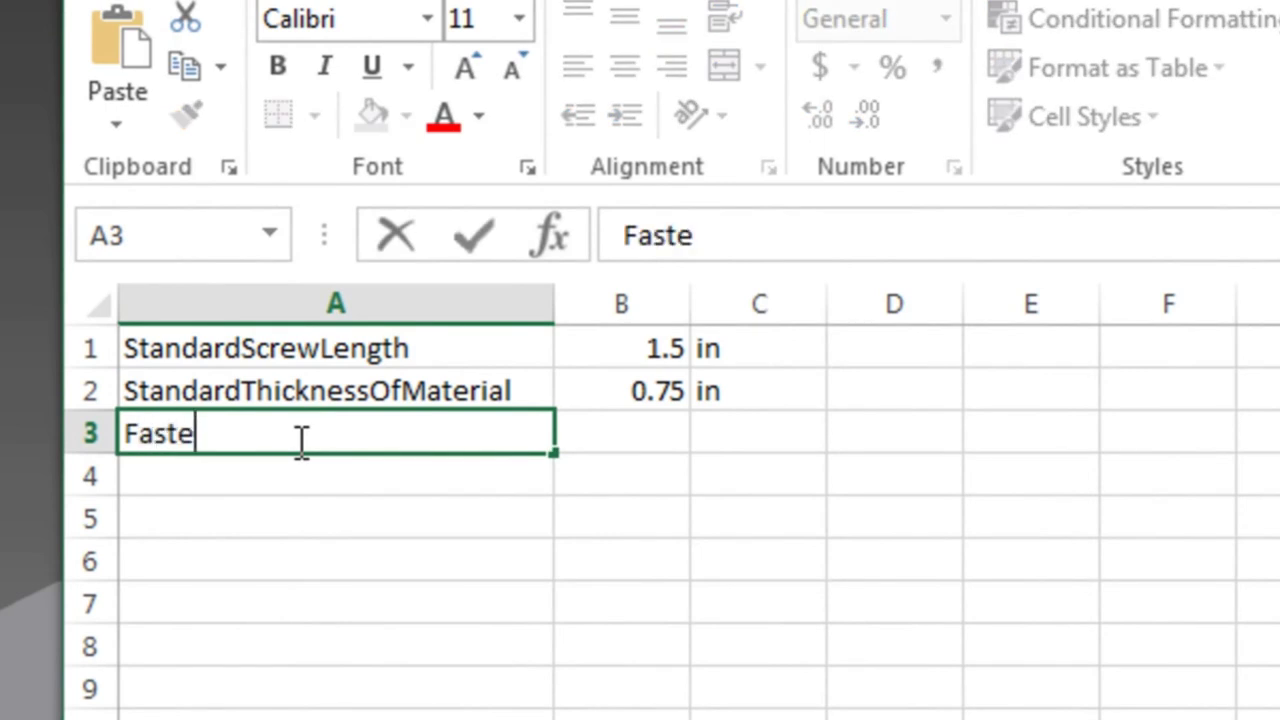
text(nerDistan)
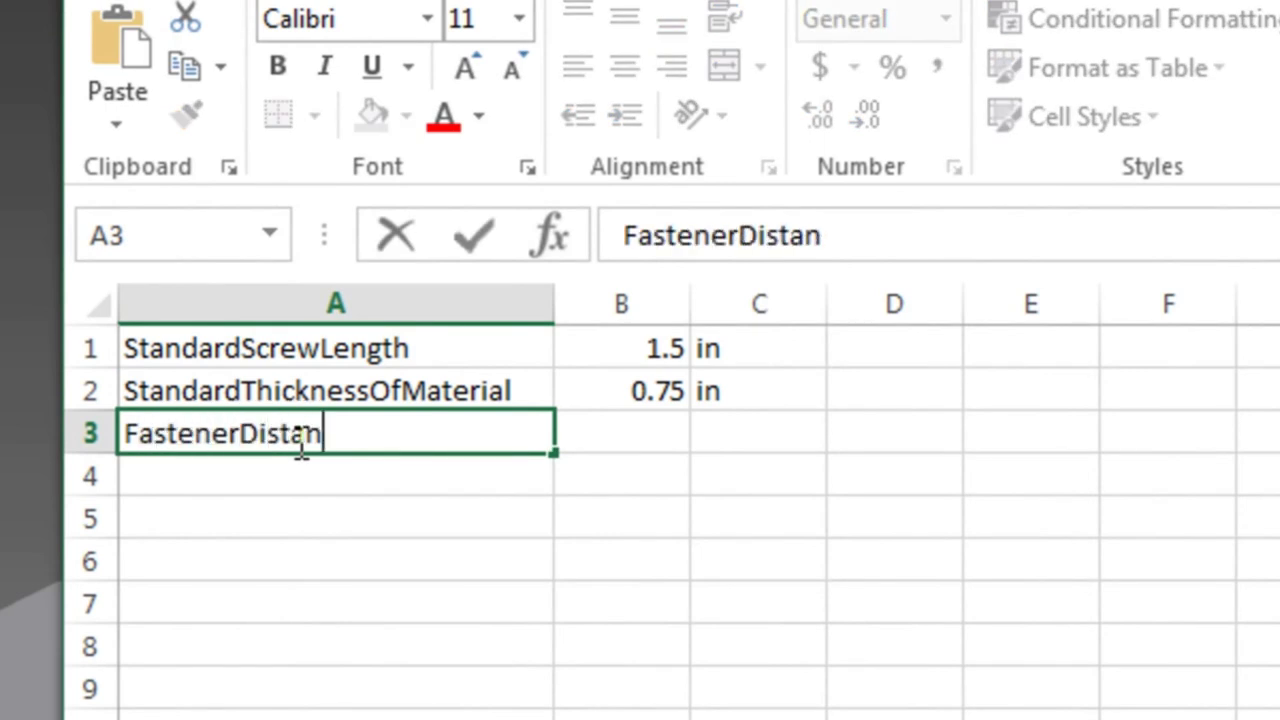
text(ceFromEdge)
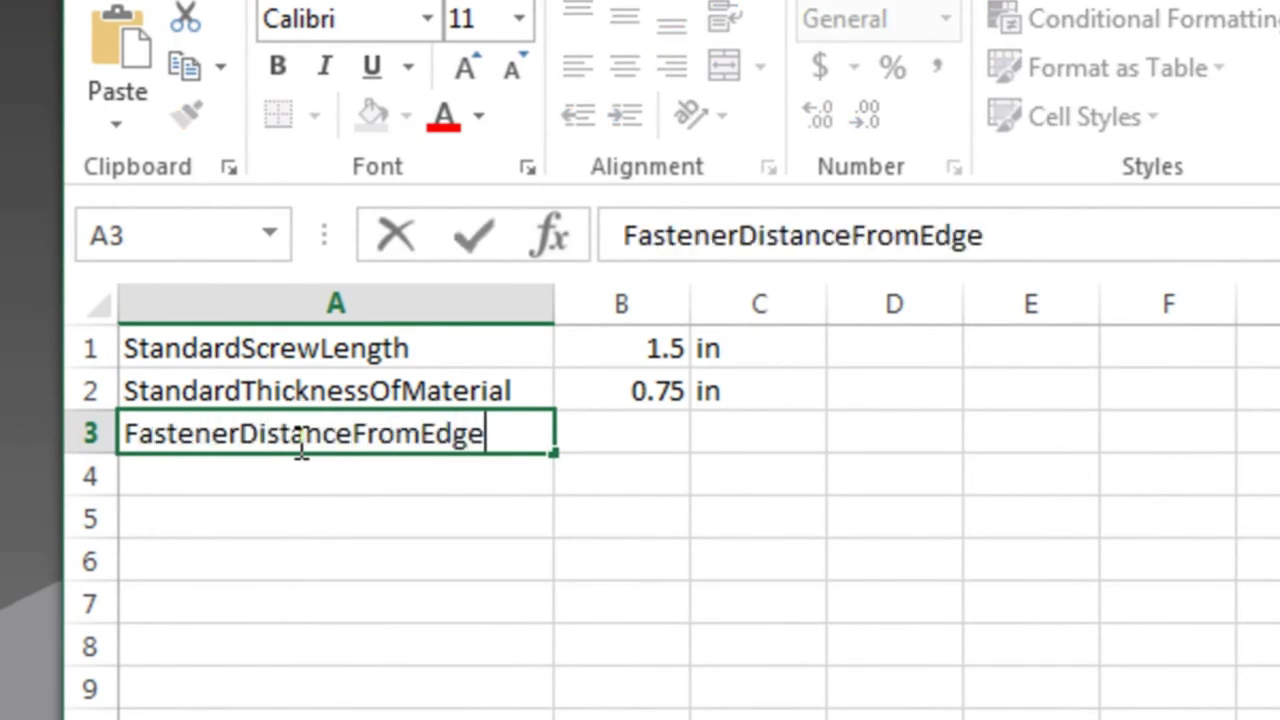
key(Return)
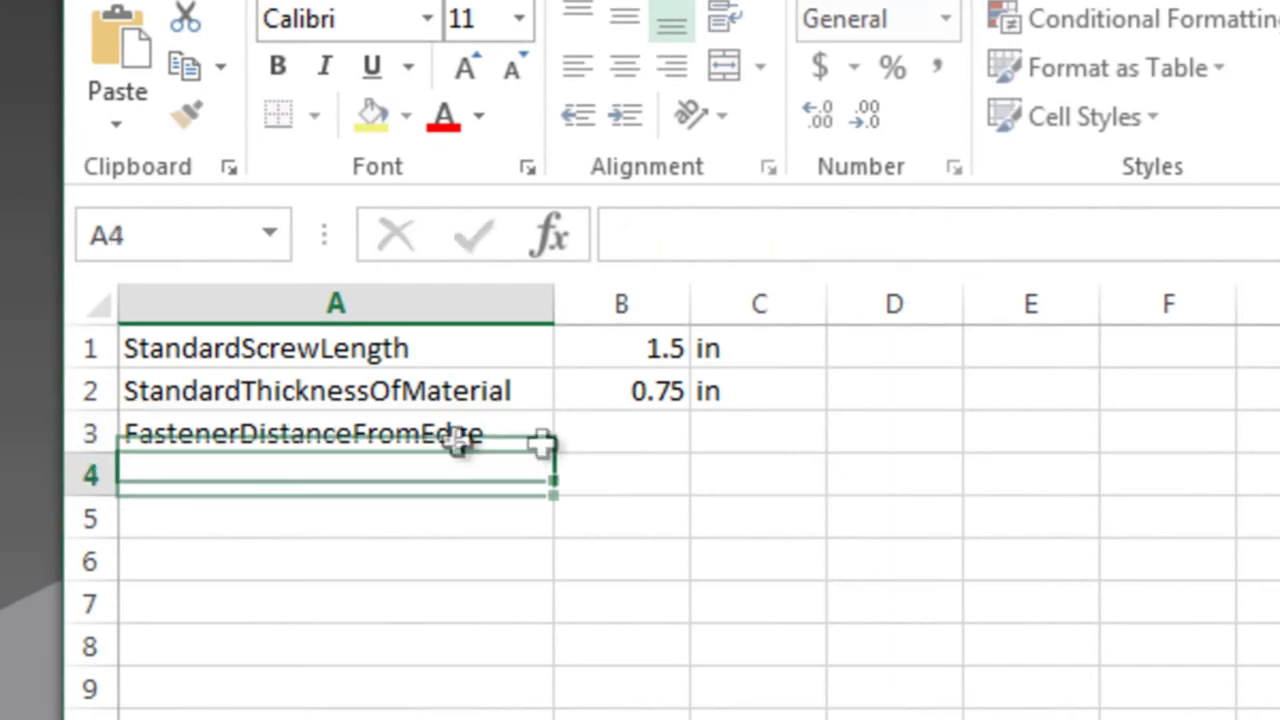
click(594, 431)
text(.5)
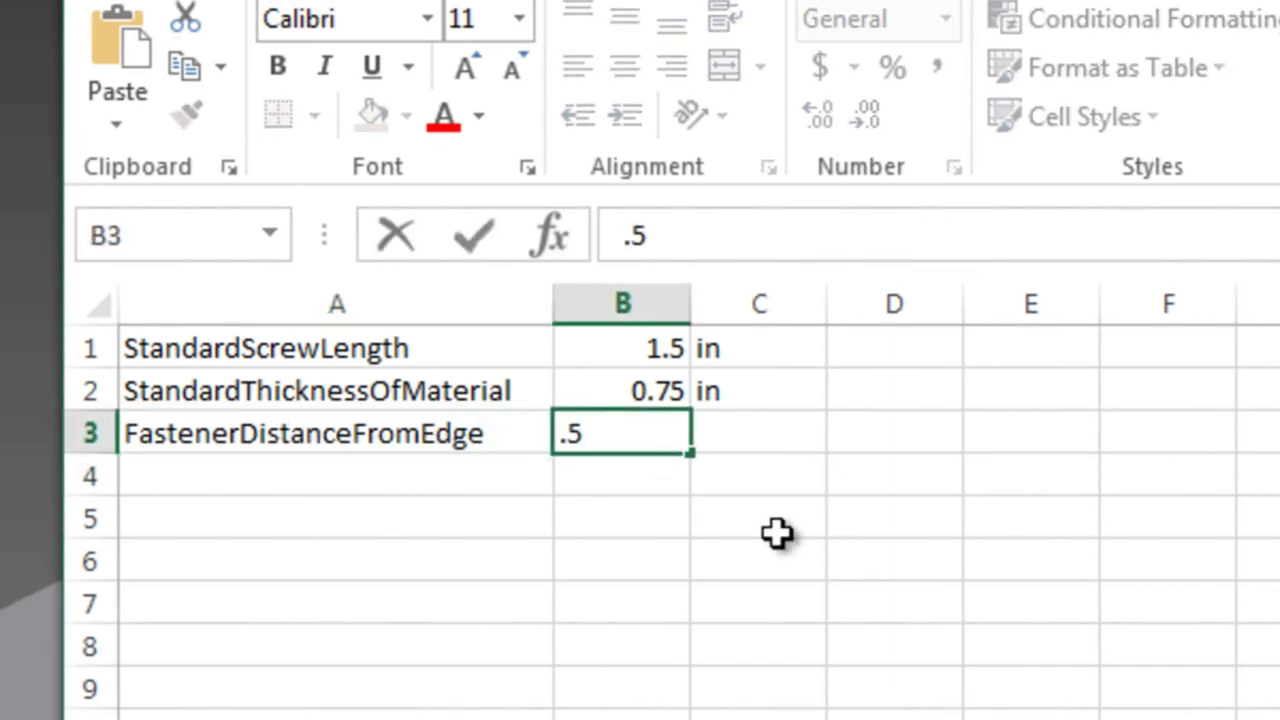
key(Return)
click(808, 446)
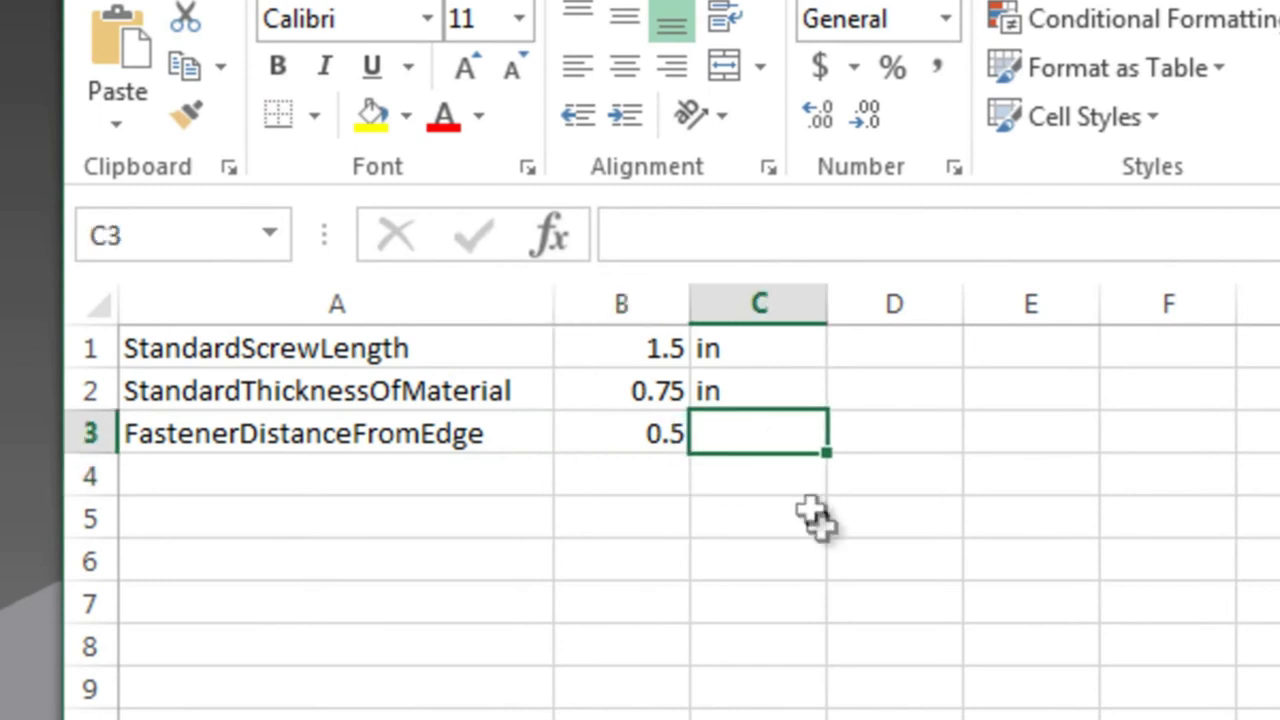
text(in)
key(Return)
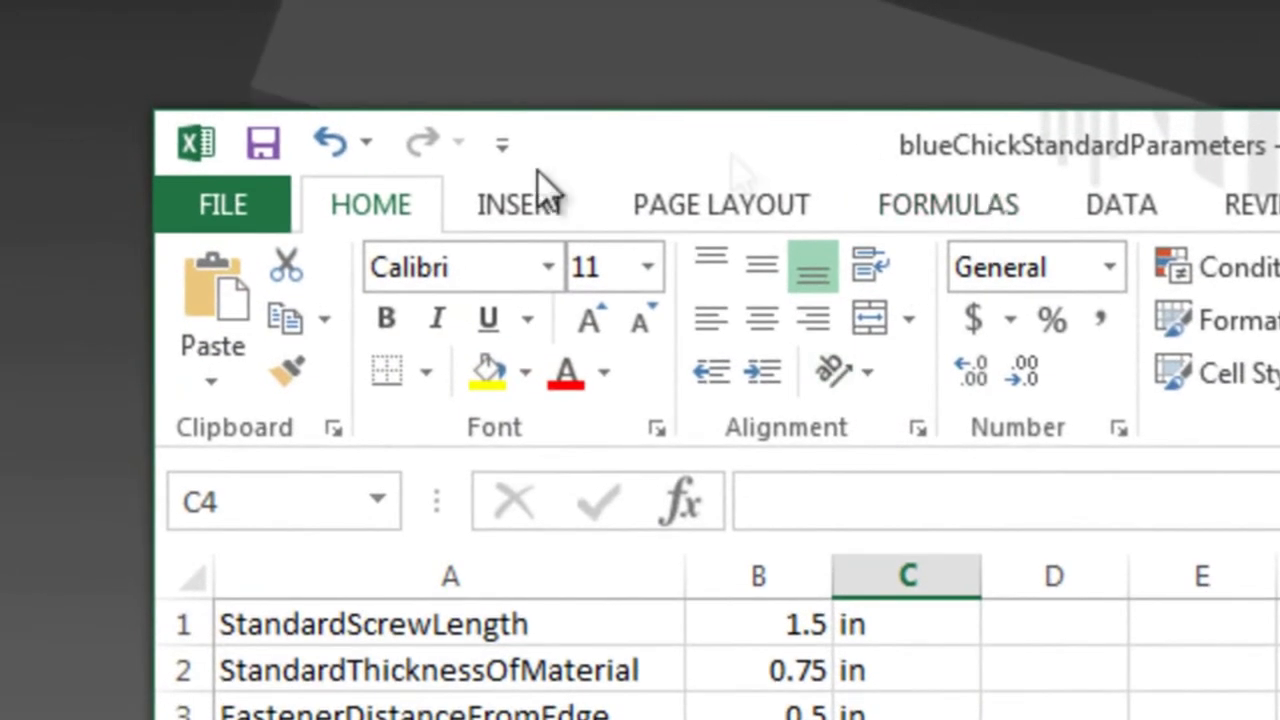
Save the workbook, switch to Inventor and update the model with the new parameter
click(266, 150)
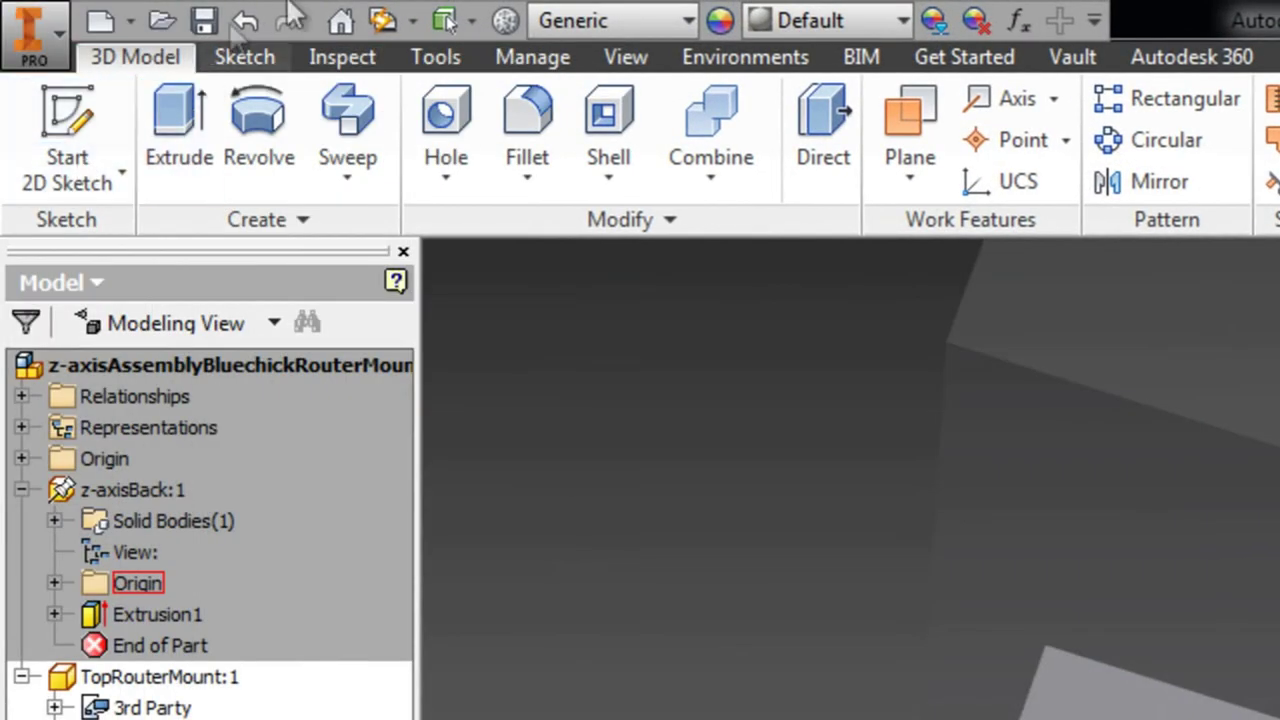
click(380, 20)
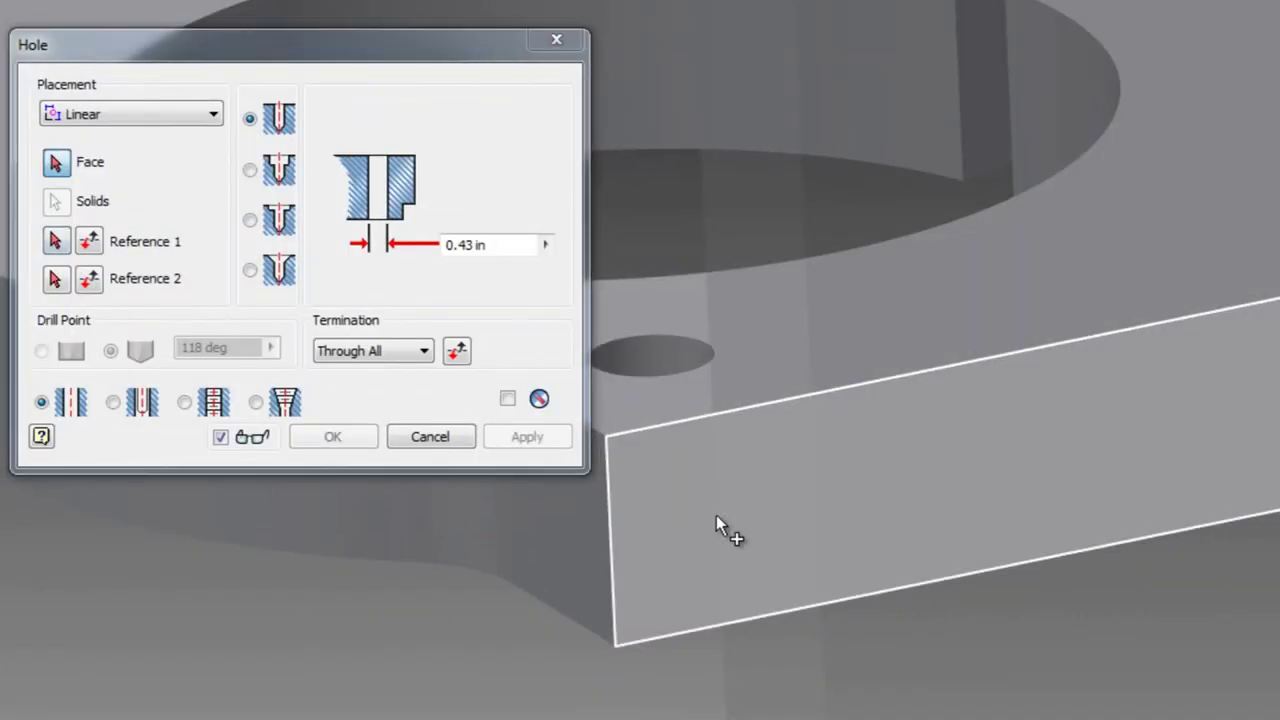
Place a through-all hole near the short end of the mount's long side face and set its diameter to 0.25 in
click(716, 518)
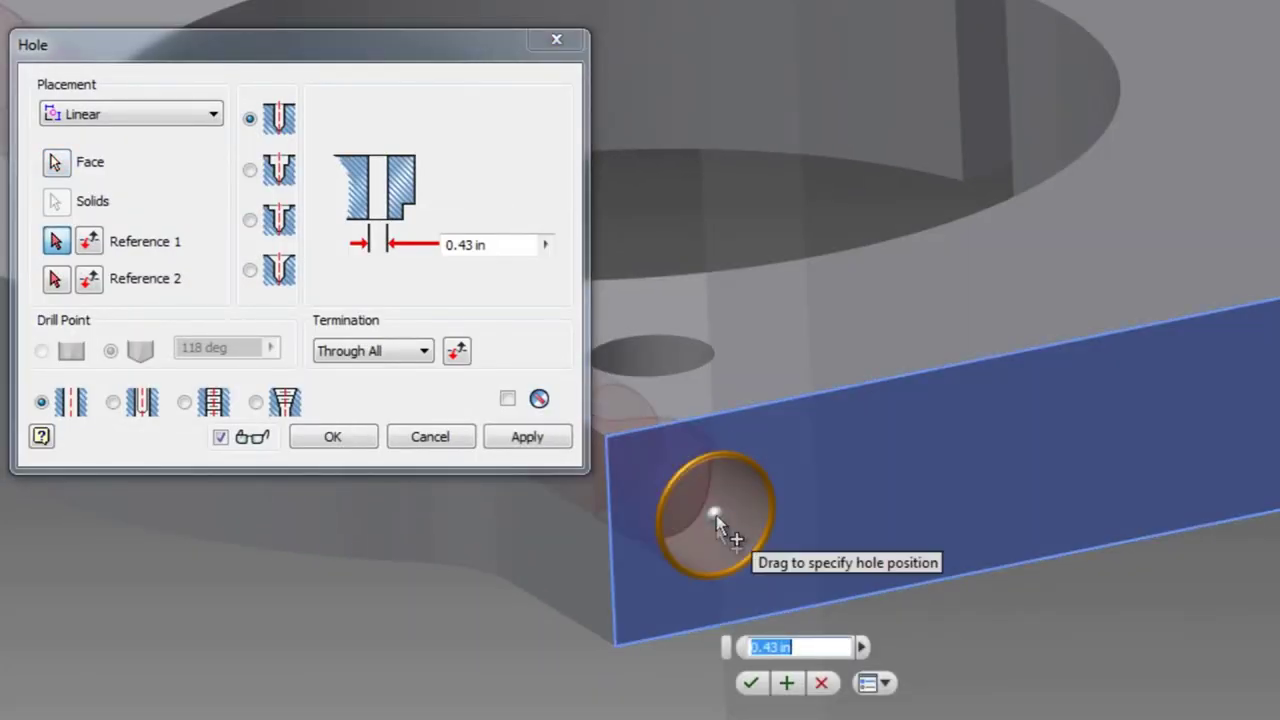
click(762, 647)
key(Delete)
key(Delete)
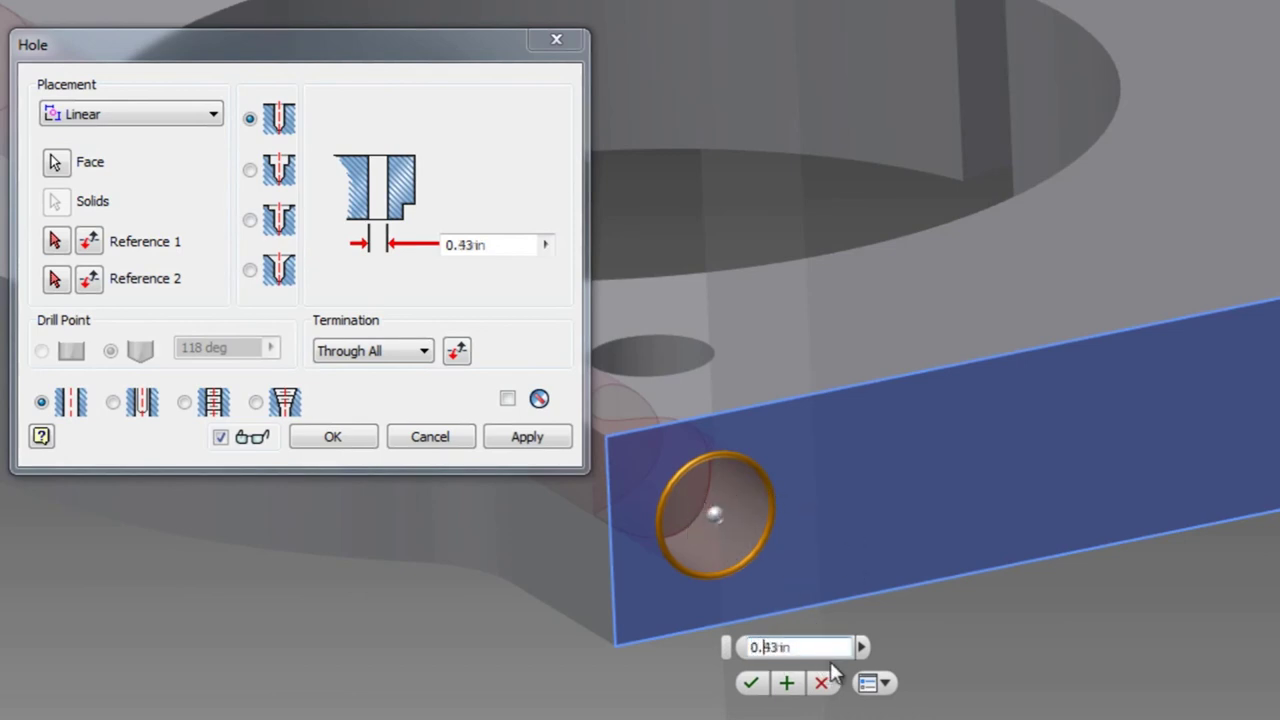
text(25)
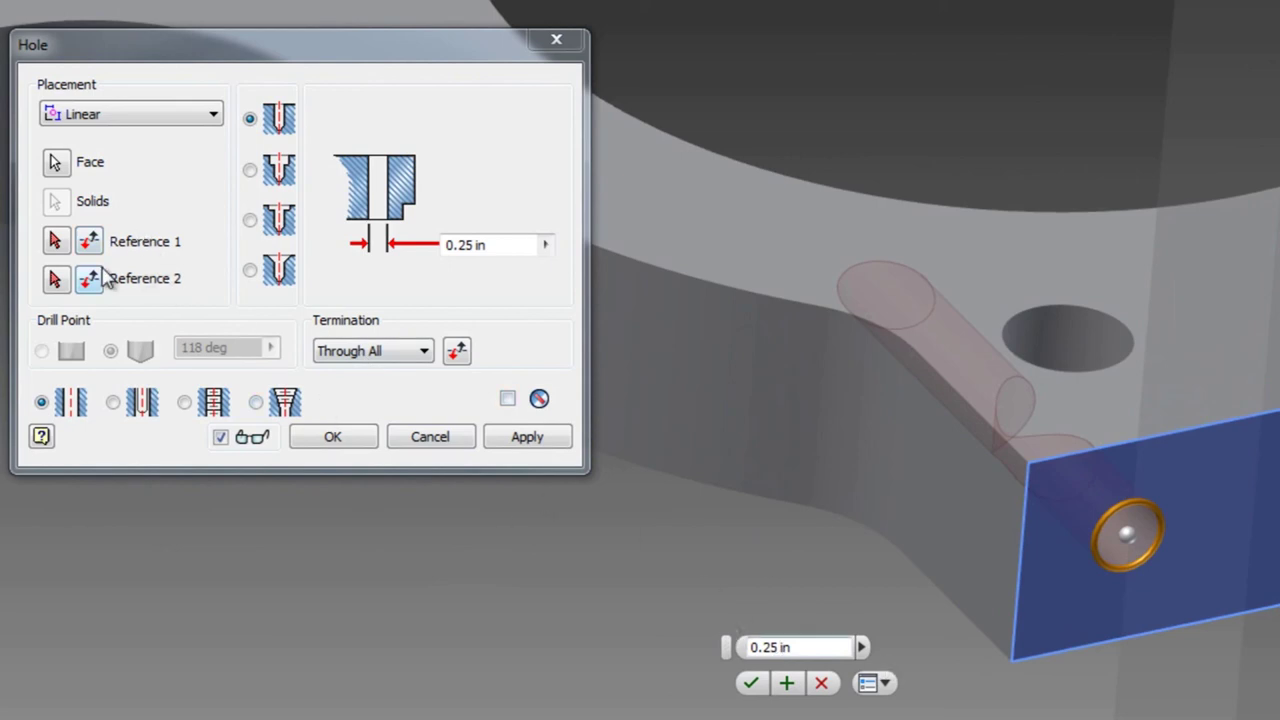
Reference the side face's short end edge and set the hole's distance from it to the FastenerDistanceFromEdge parameter
click(56, 242)
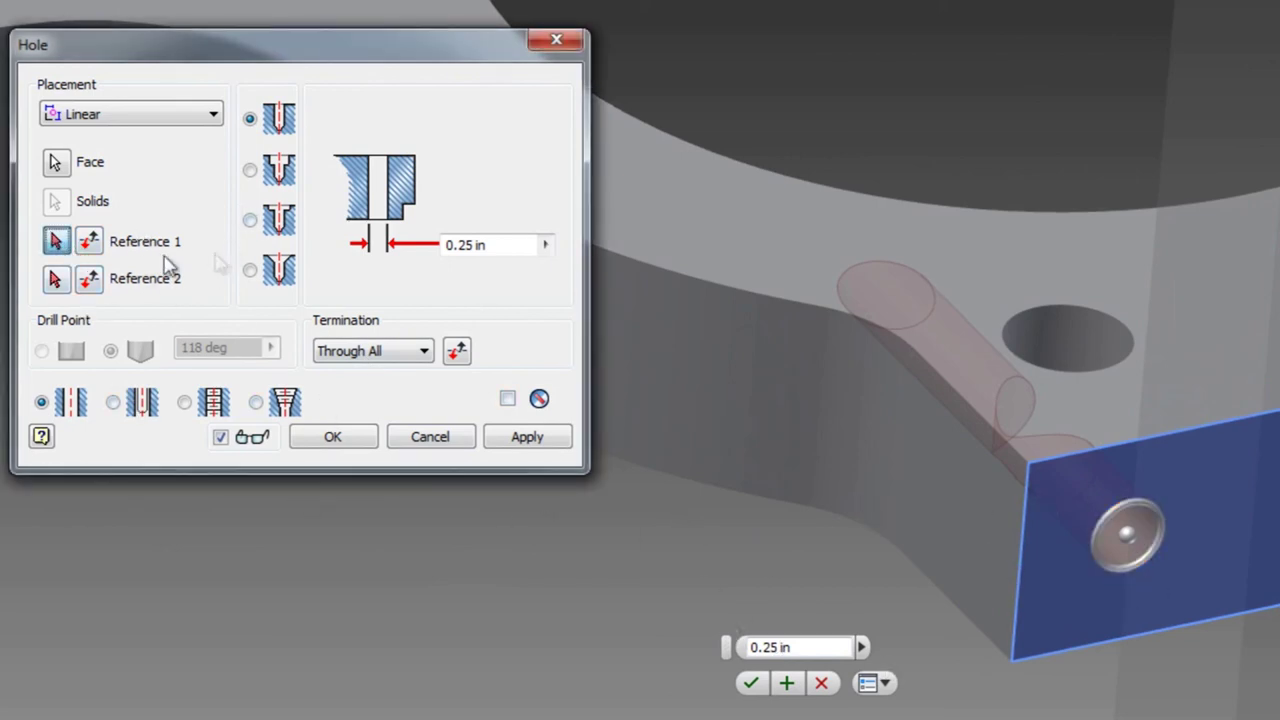
click(1024, 542)
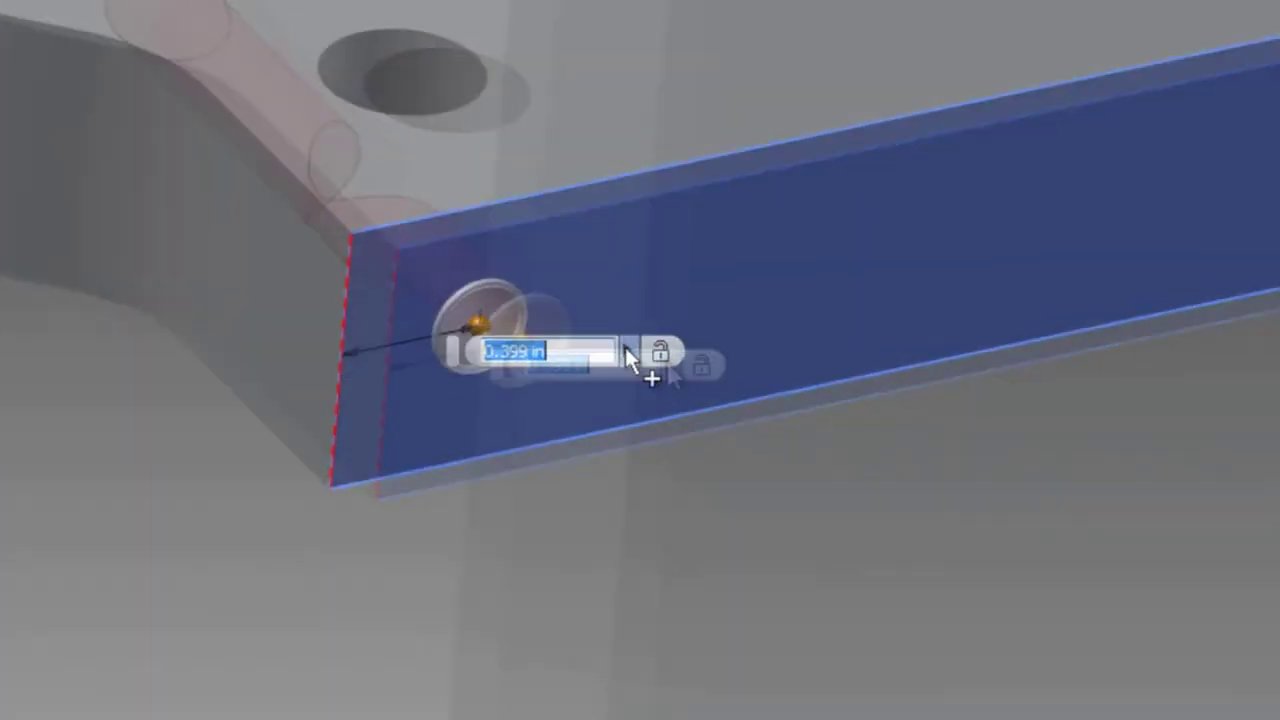
click(1242, 554)
click(706, 442)
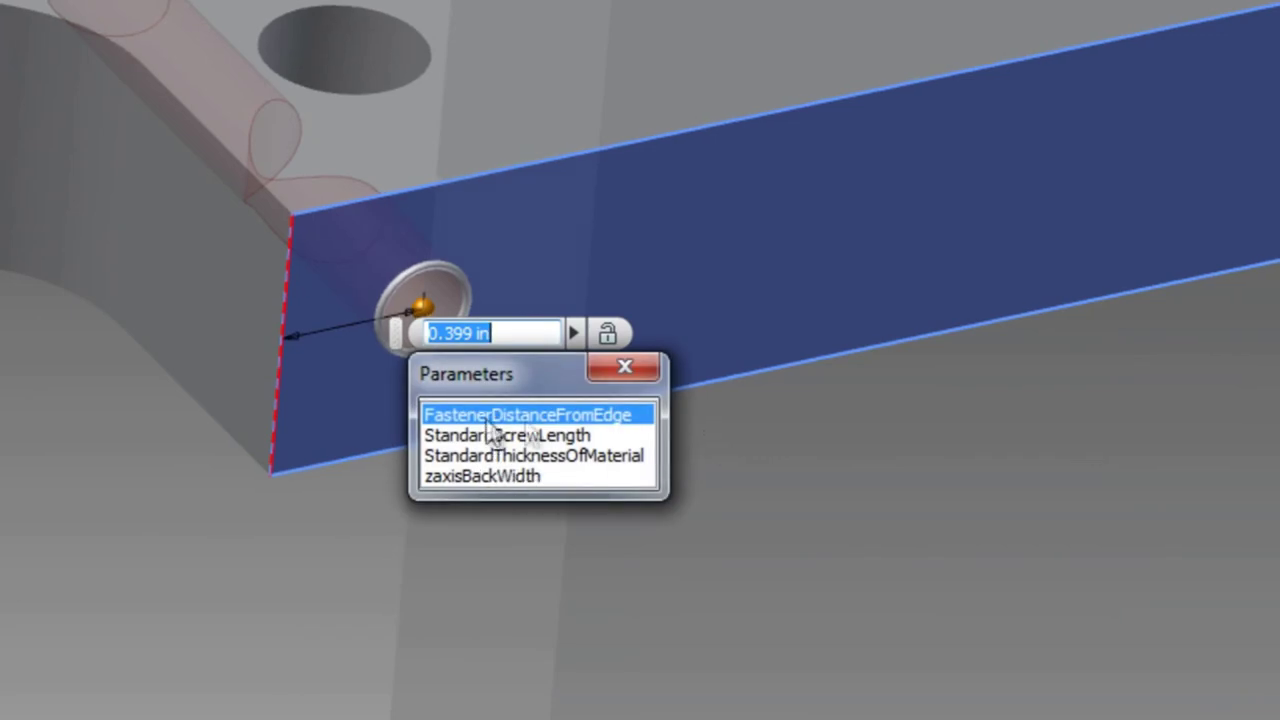
click(569, 417)
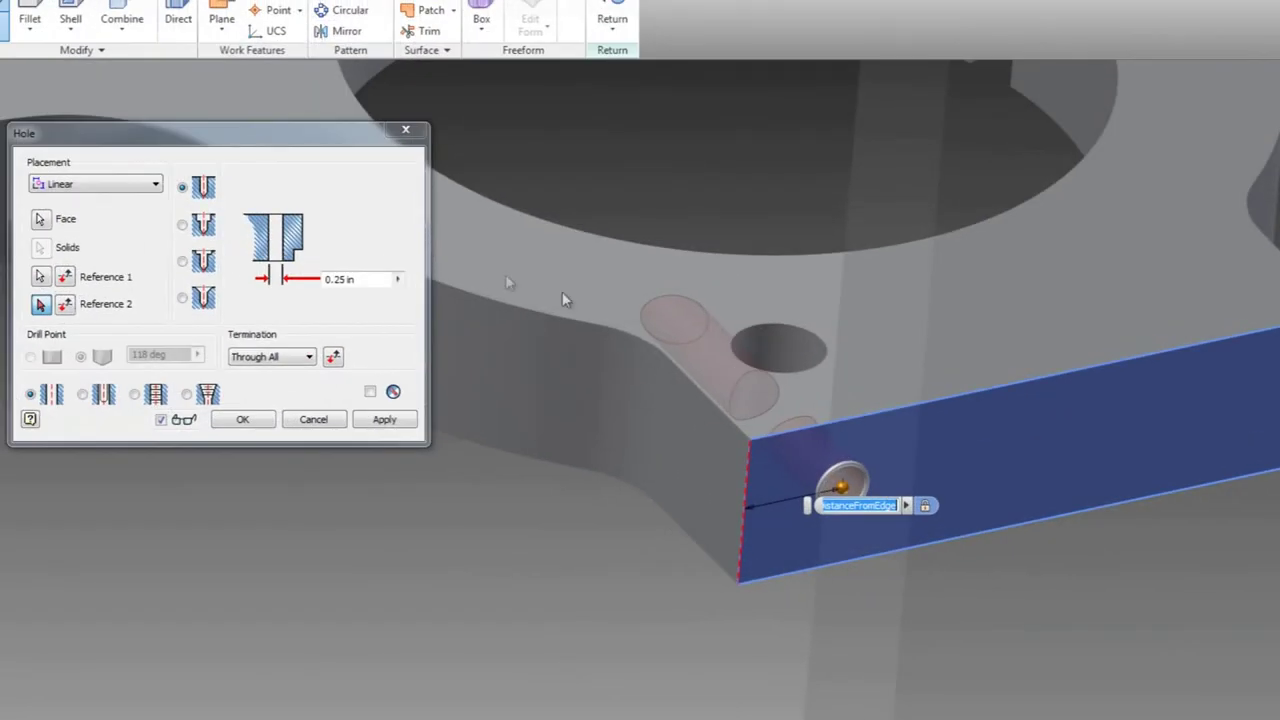
Reference the side face's upper long edge and set the hole's distance from it to StandardThicknessOfMaterial/2
click(811, 440)
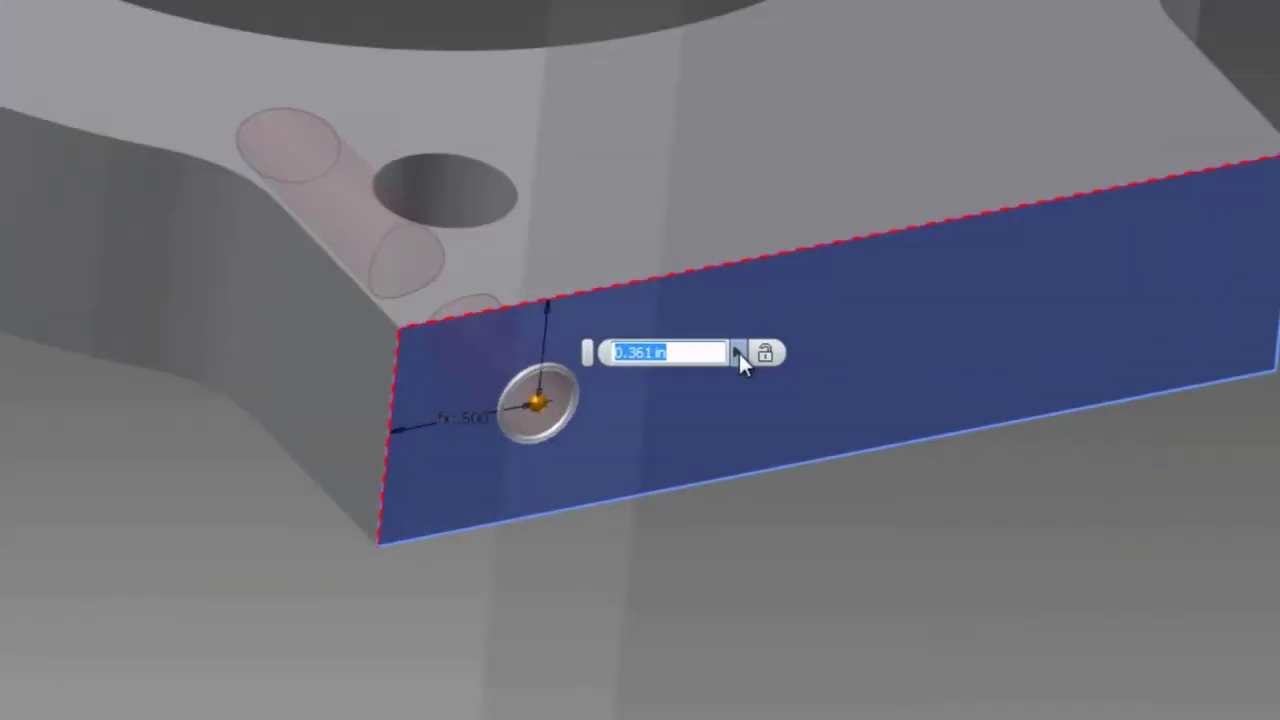
click(972, 459)
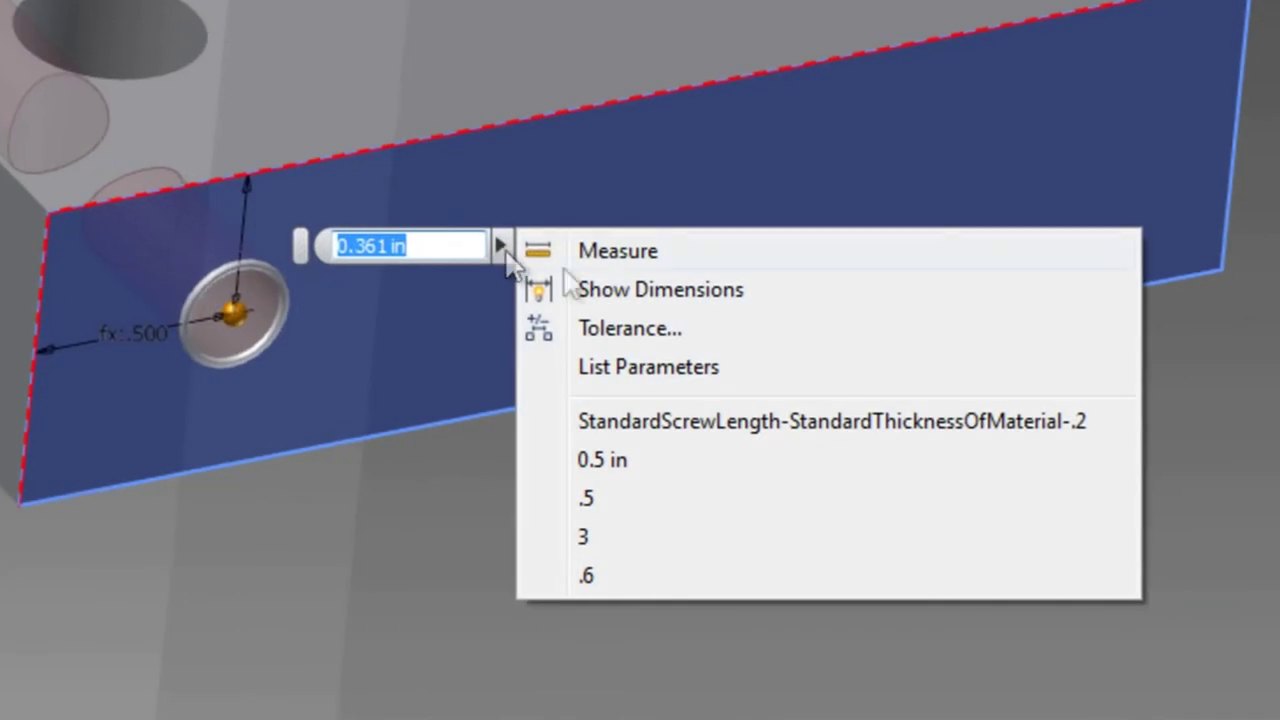
click(666, 366)
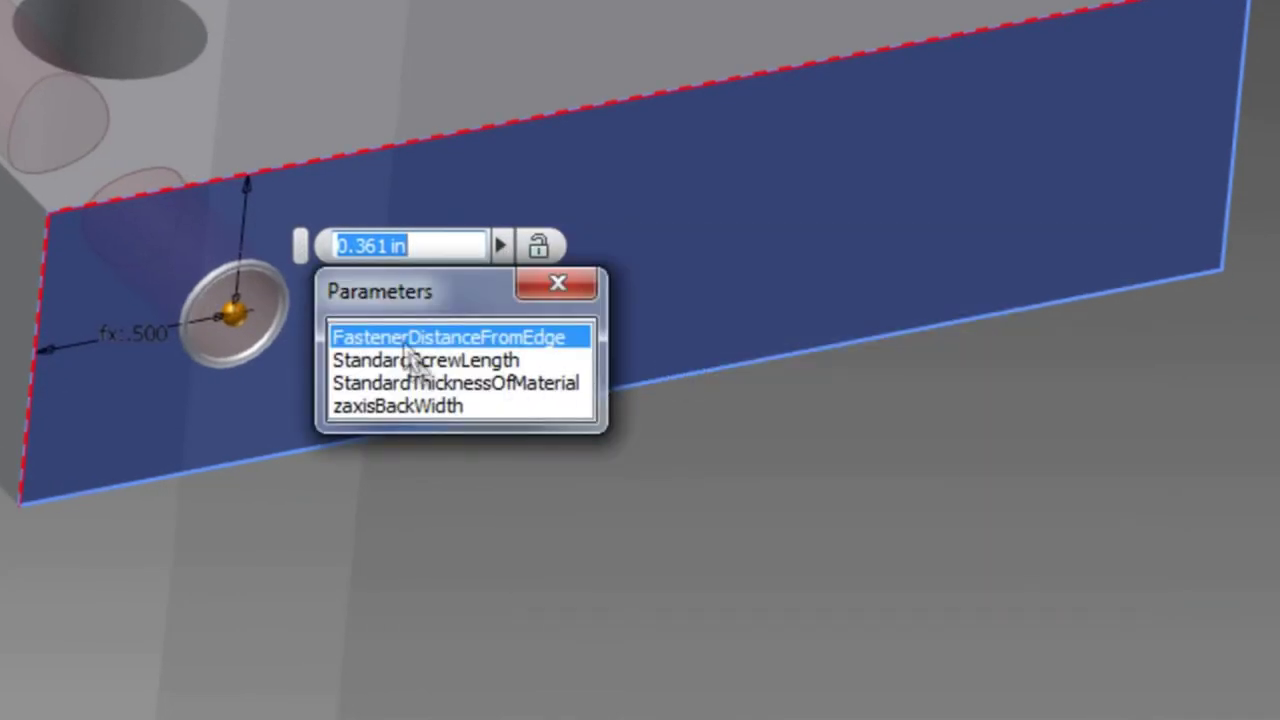
double_click(414, 383)
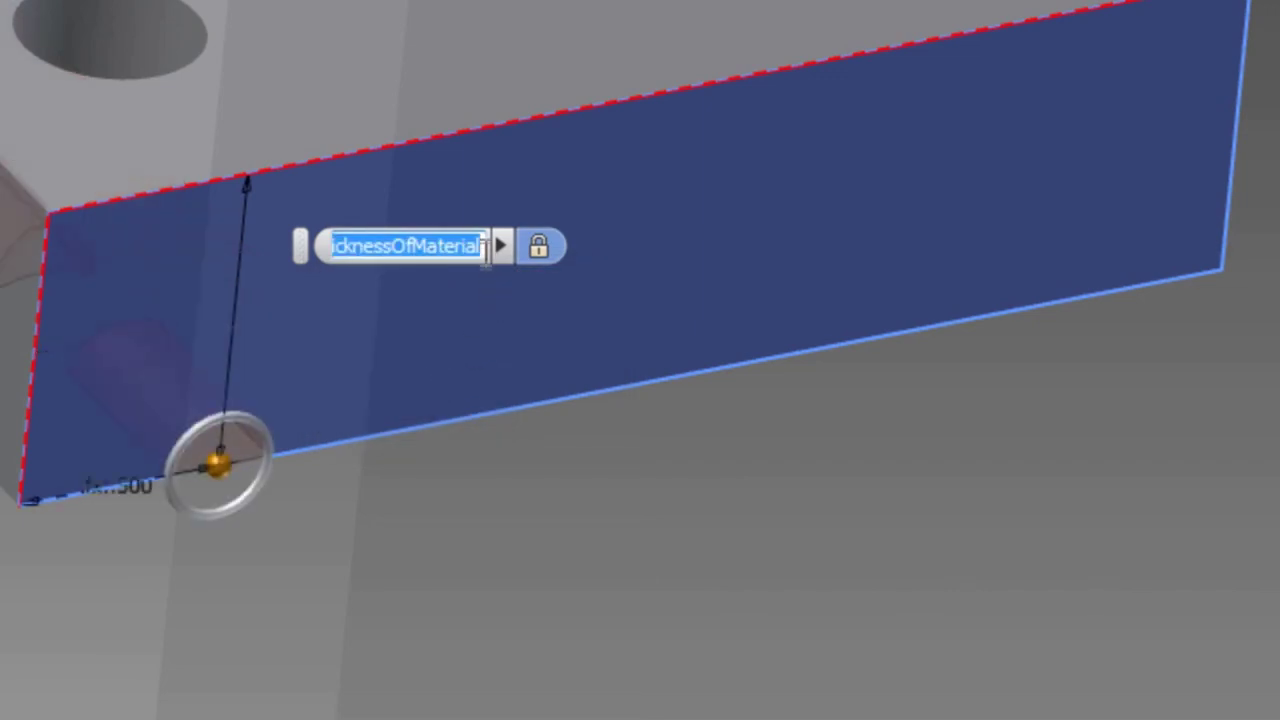
key(End)
text(/2)
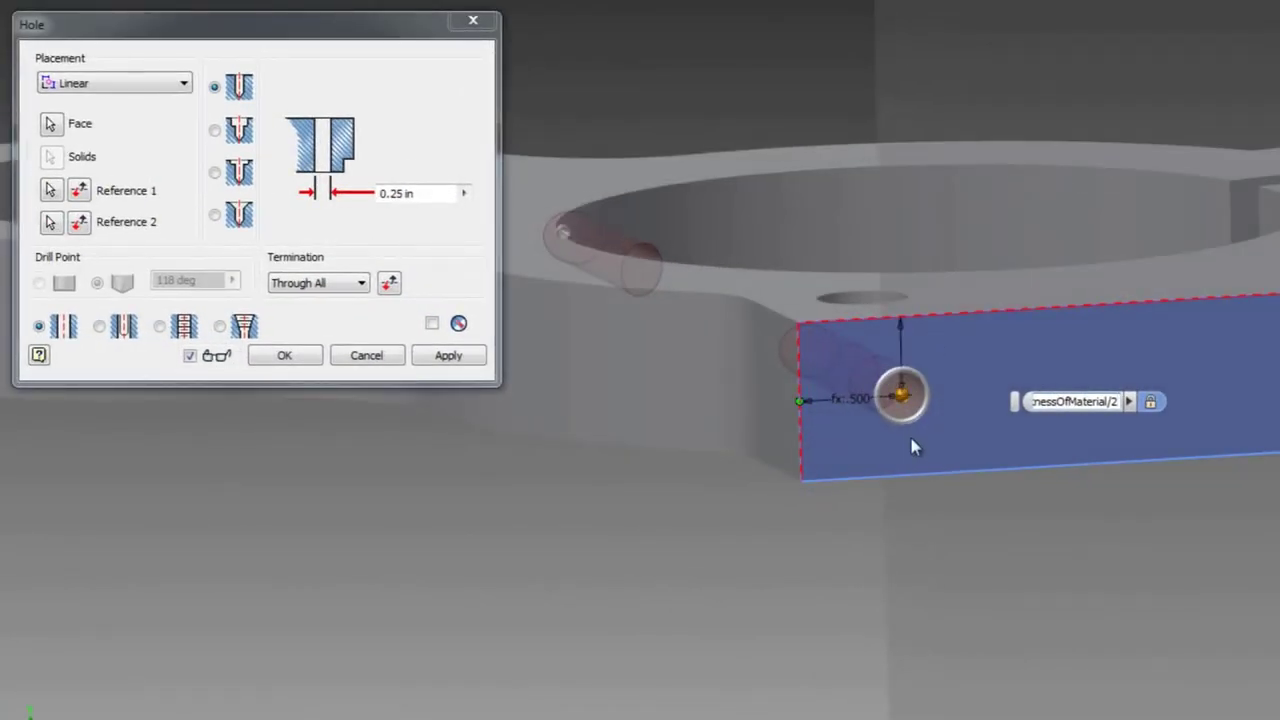
Change the hole's termination to To, ending at the inner face of the existing vertical hole, and create the hole
shift+middle_drag(913, 427, 548, 287)
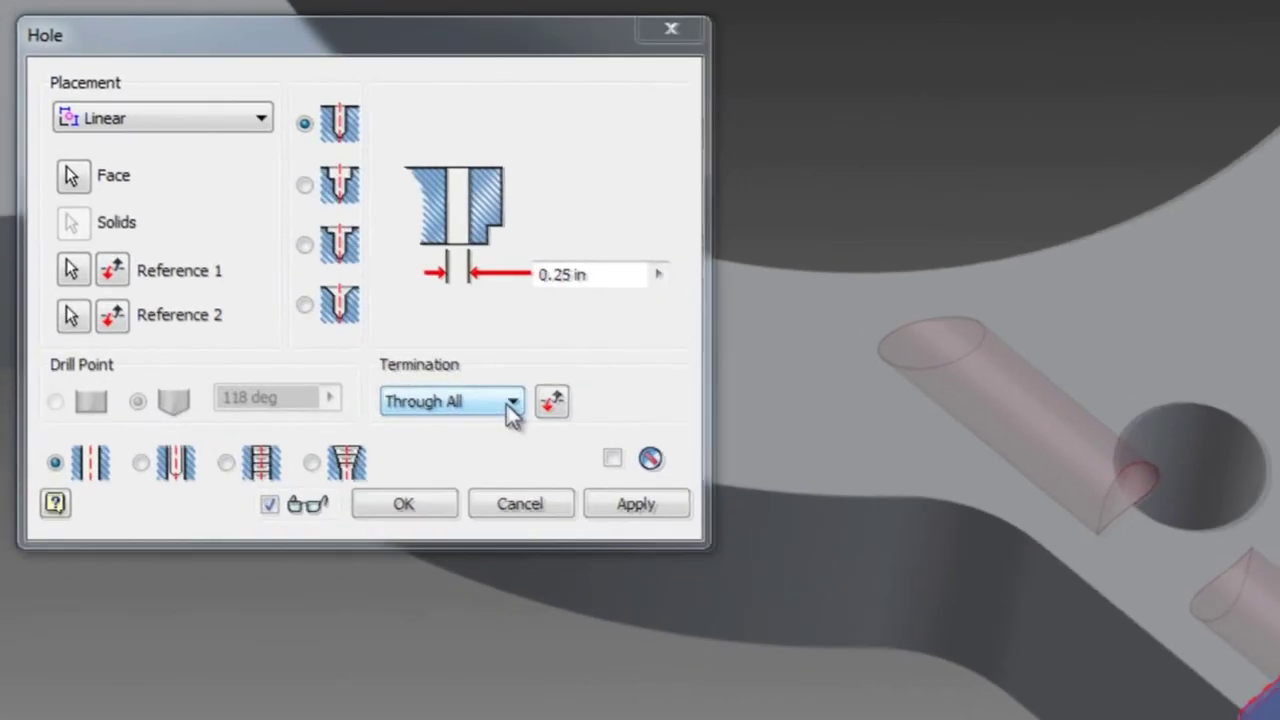
click(360, 286)
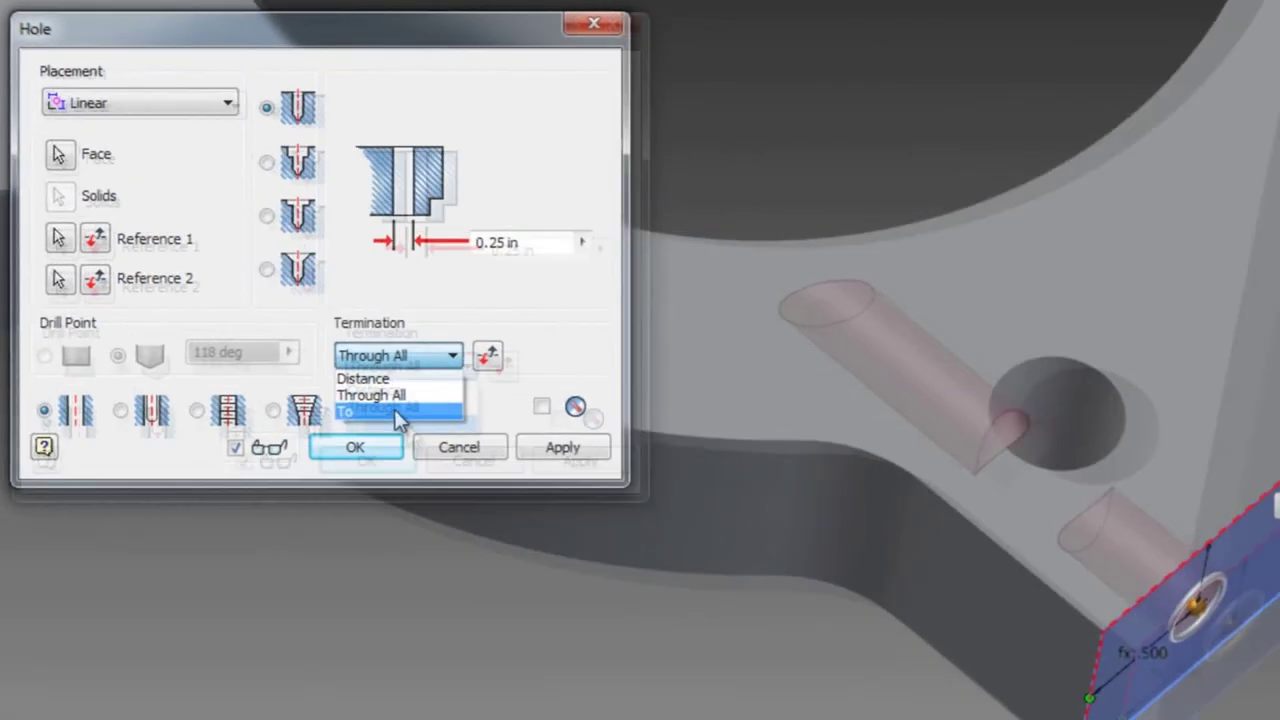
click(440, 467)
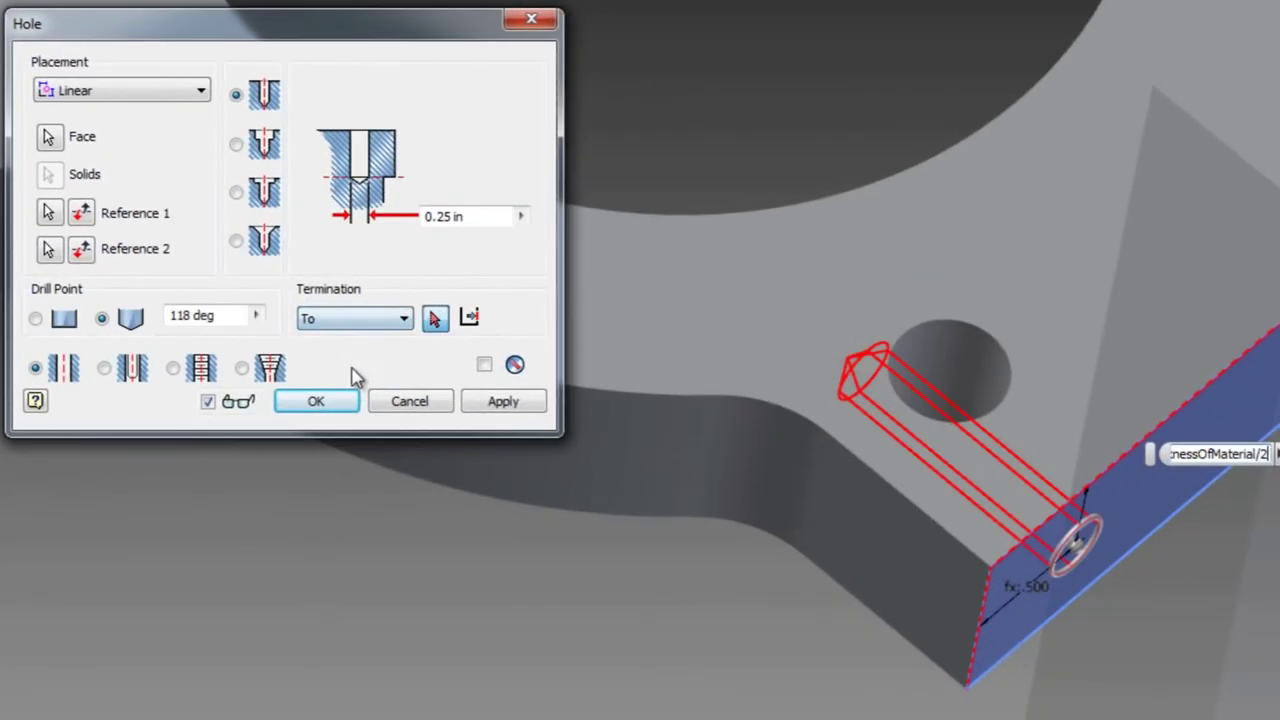
click(937, 362)
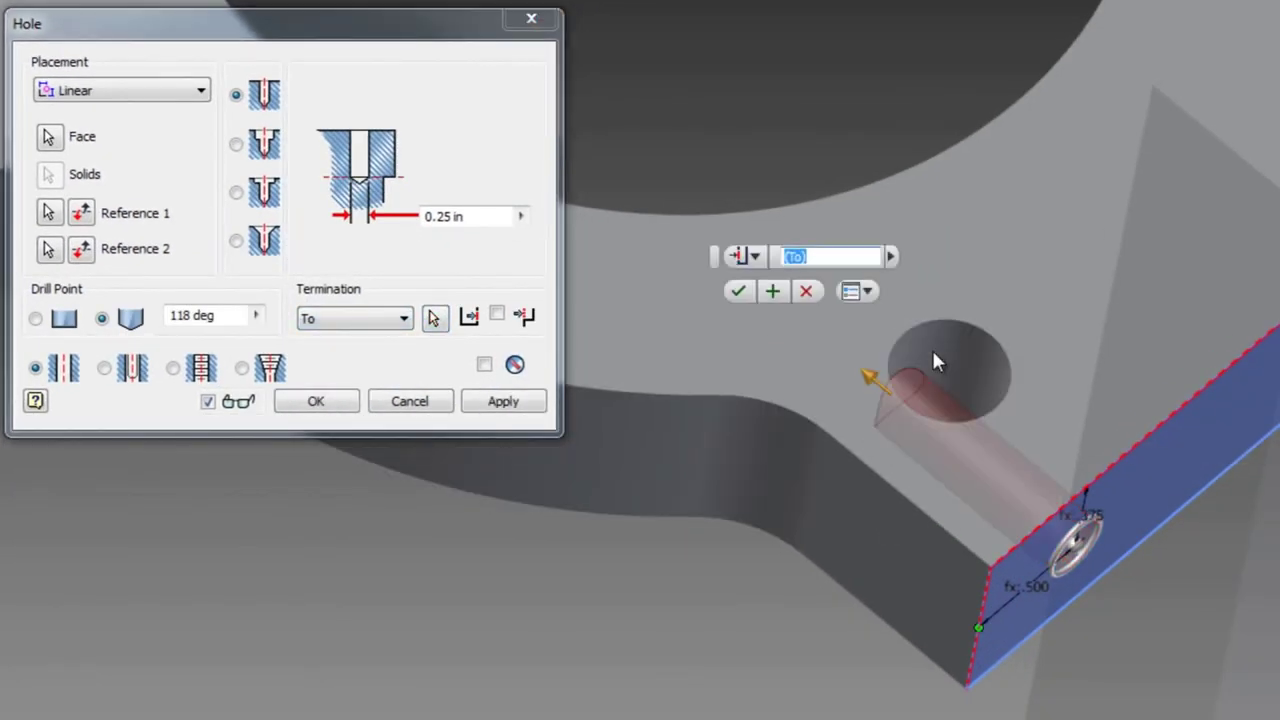
click(738, 294)
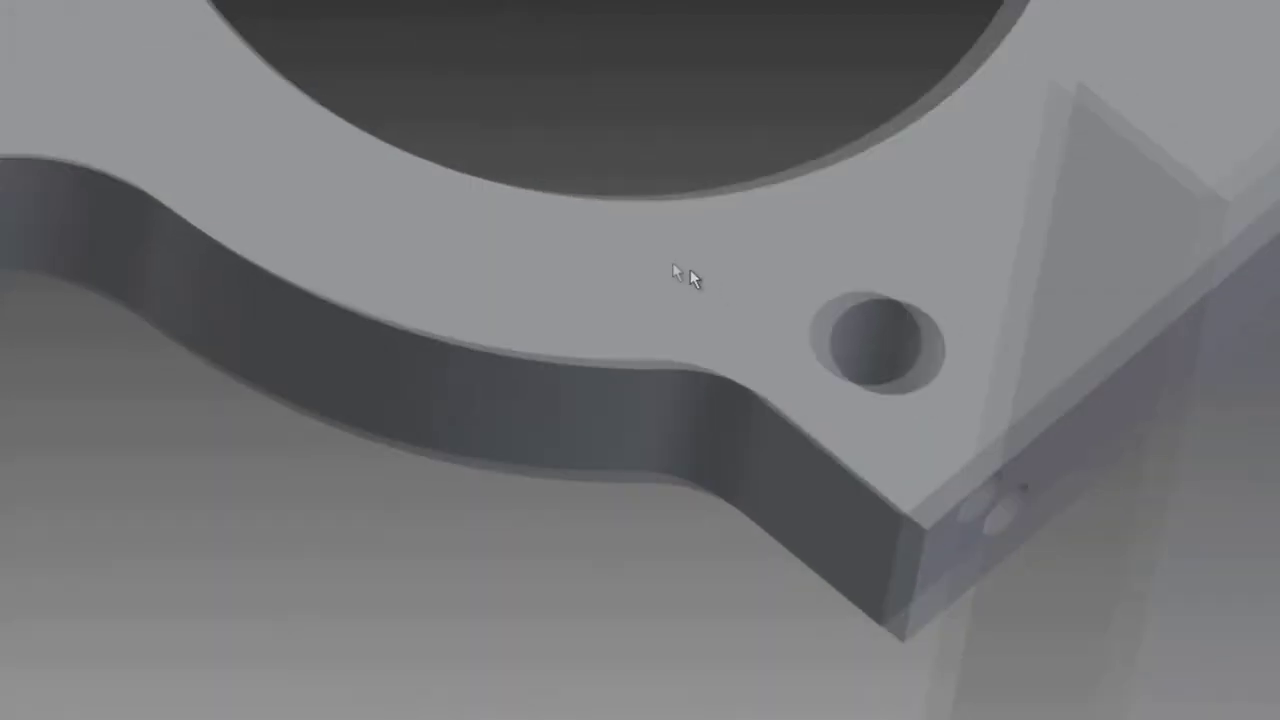